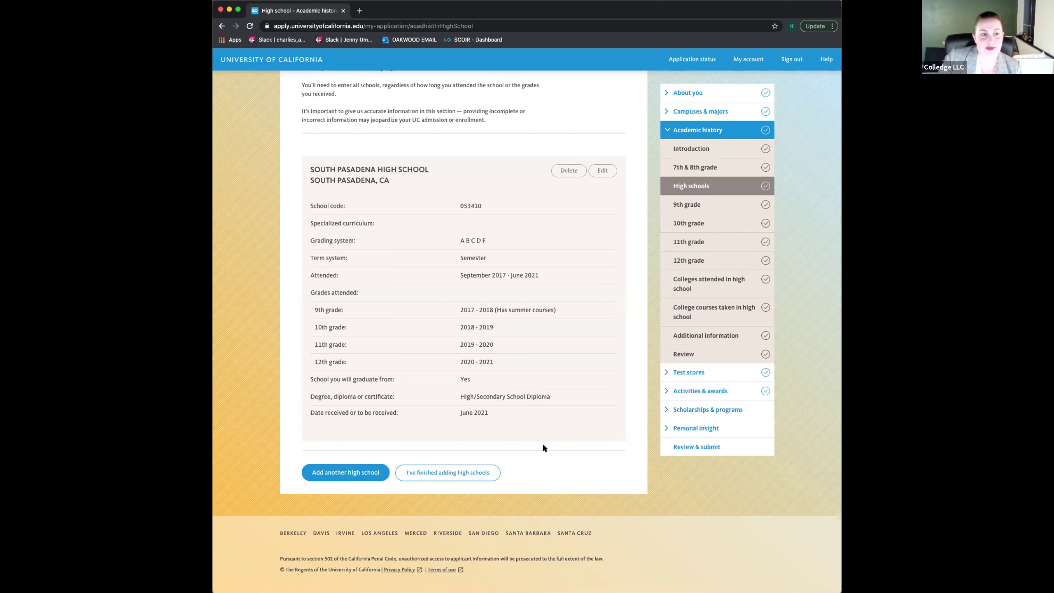
# Finish adding high schools and review the course lists recorded for 9th grade and 12th grade.
pyautogui.click(441, 473)
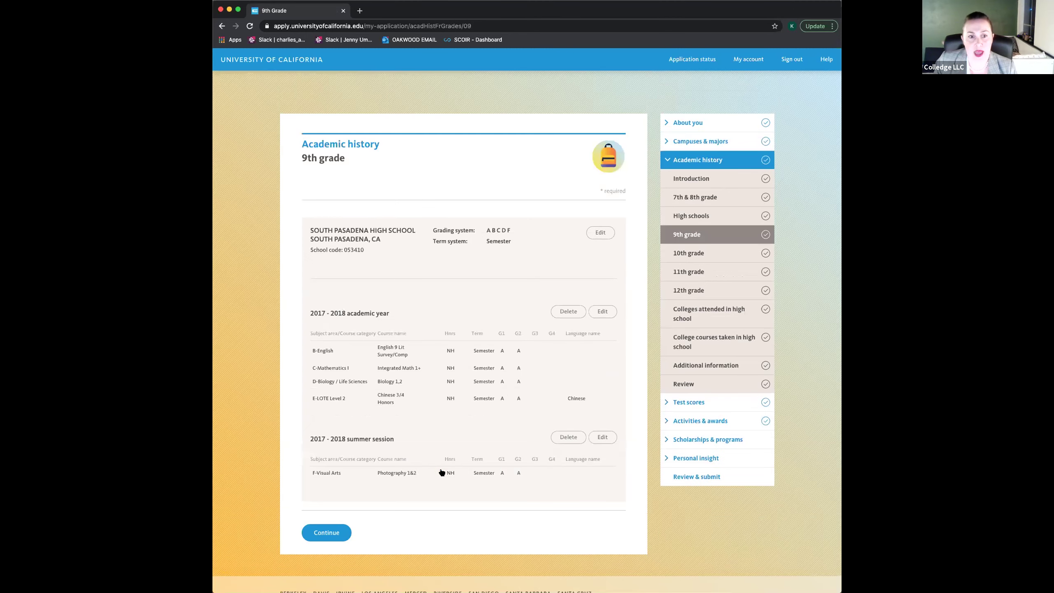
pyautogui.scroll(-3, 464, 414)
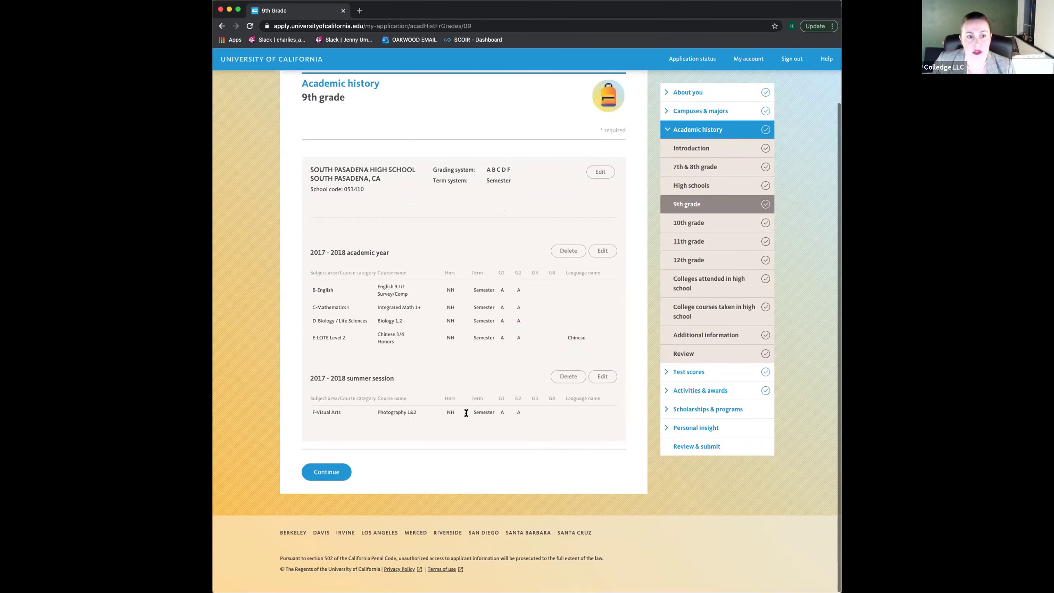
pyautogui.click(696, 261)
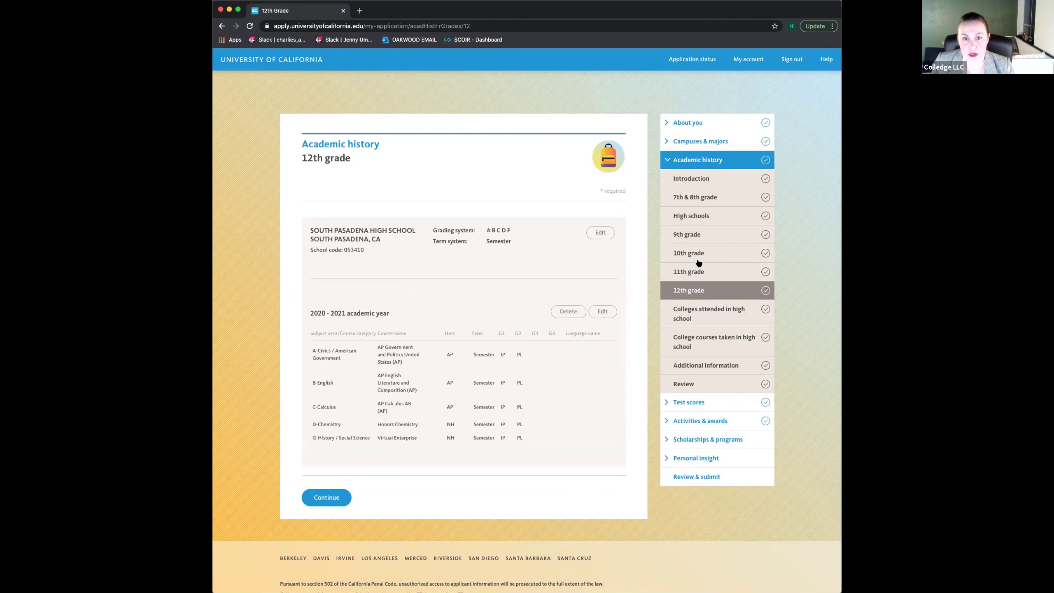
pyautogui.click(711, 232)
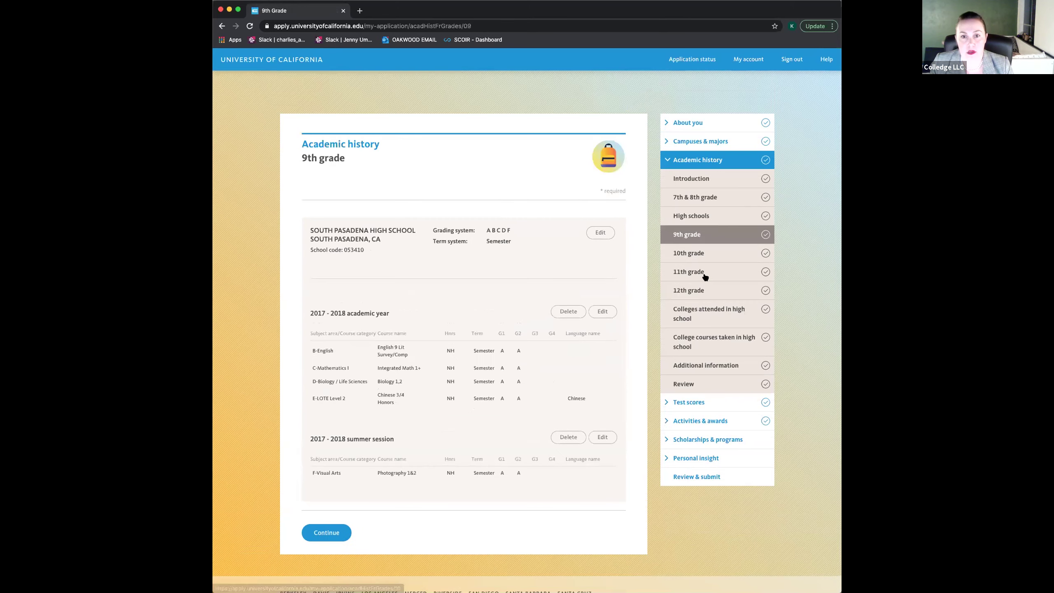
pyautogui.click(705, 289)
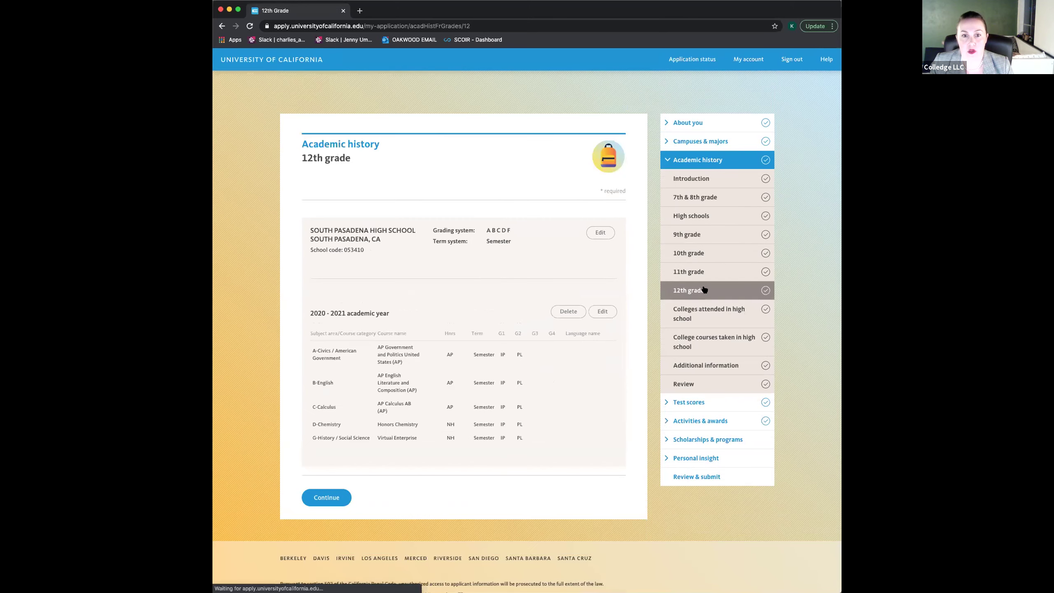
# Open the South Pasadena High School entry for editing, review its attendance, summer course, grading and term settings, and return to the high schools list.
pyautogui.click(712, 216)
pyautogui.scroll(-2, 581, 291)
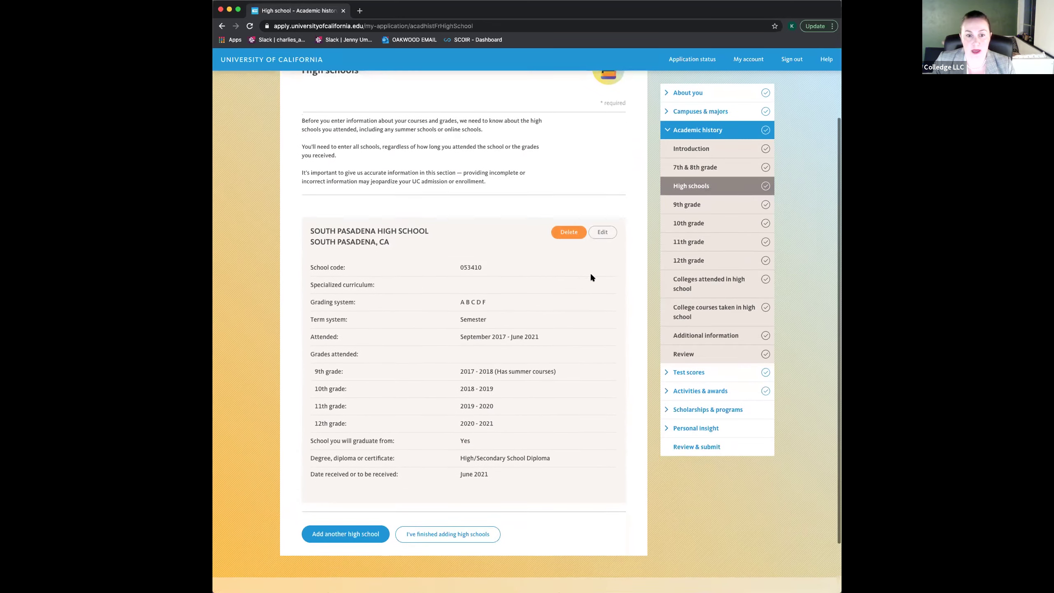
pyautogui.click(603, 232)
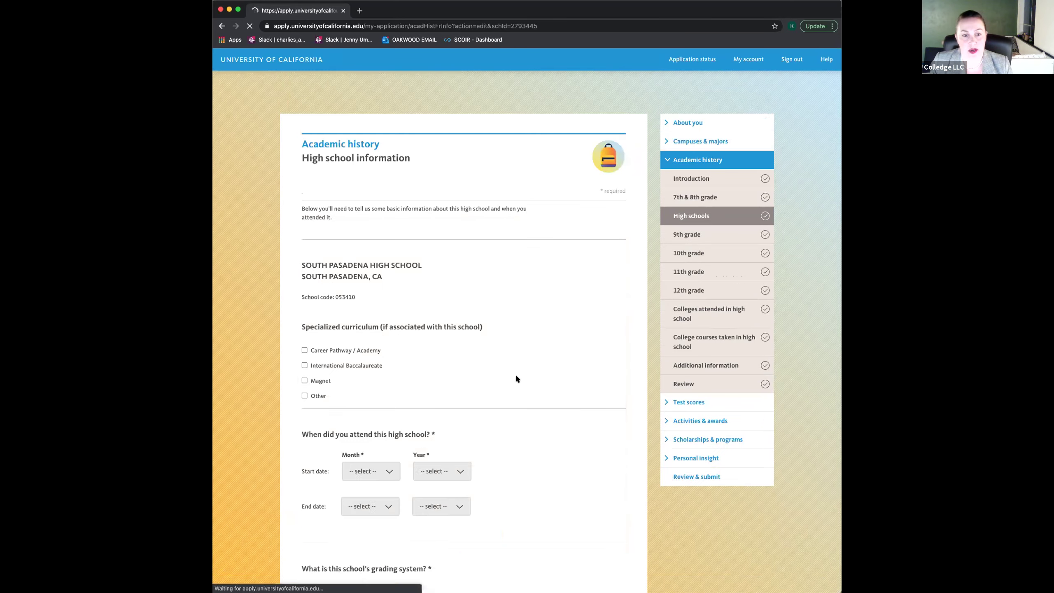
pyautogui.scroll(-8, 514, 379)
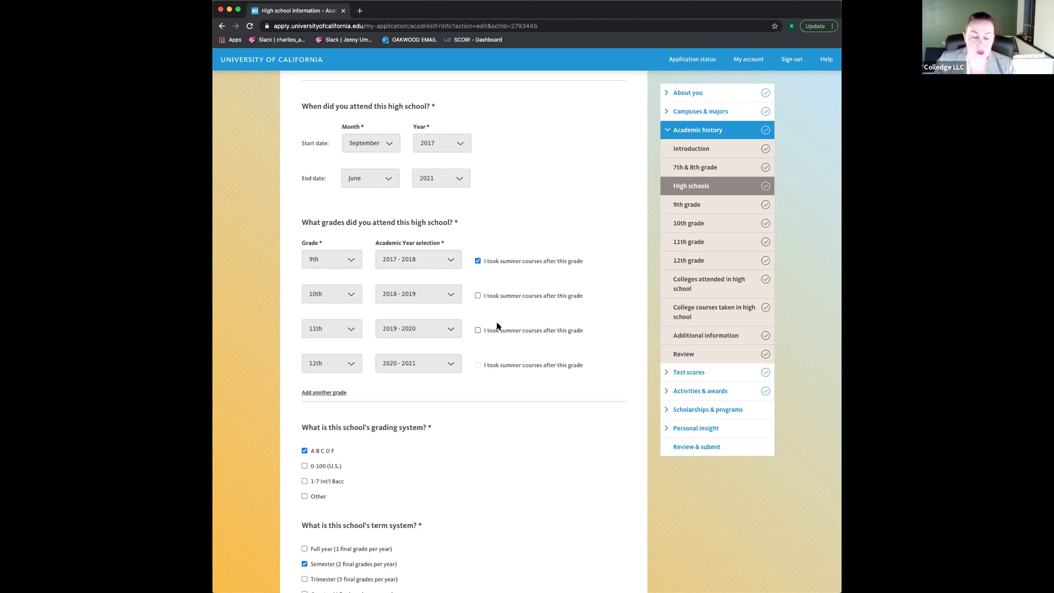
pyautogui.scroll(-2, 526, 444)
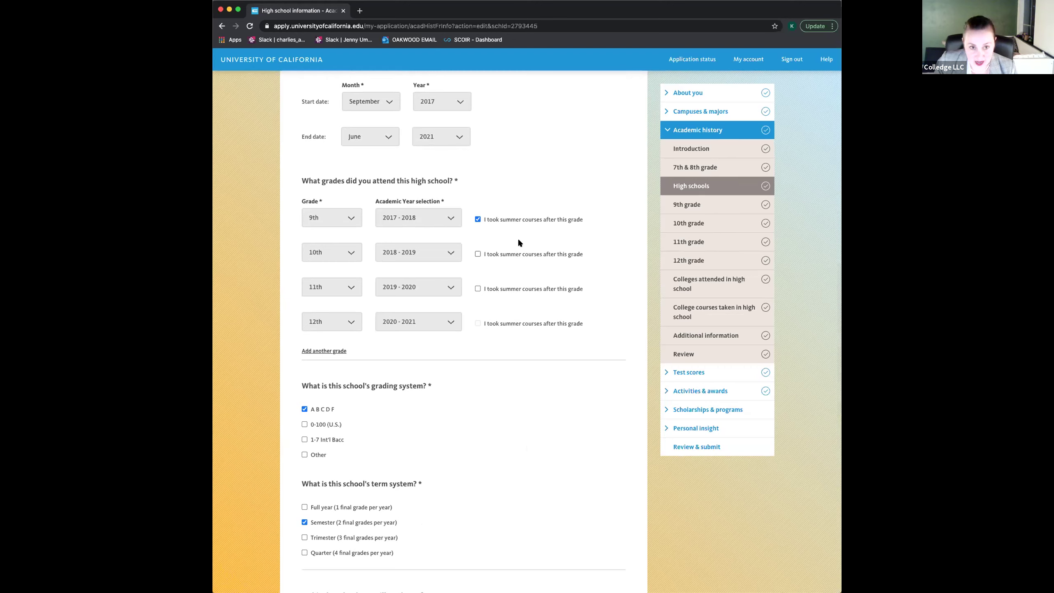
pyautogui.scroll(-10, 527, 233)
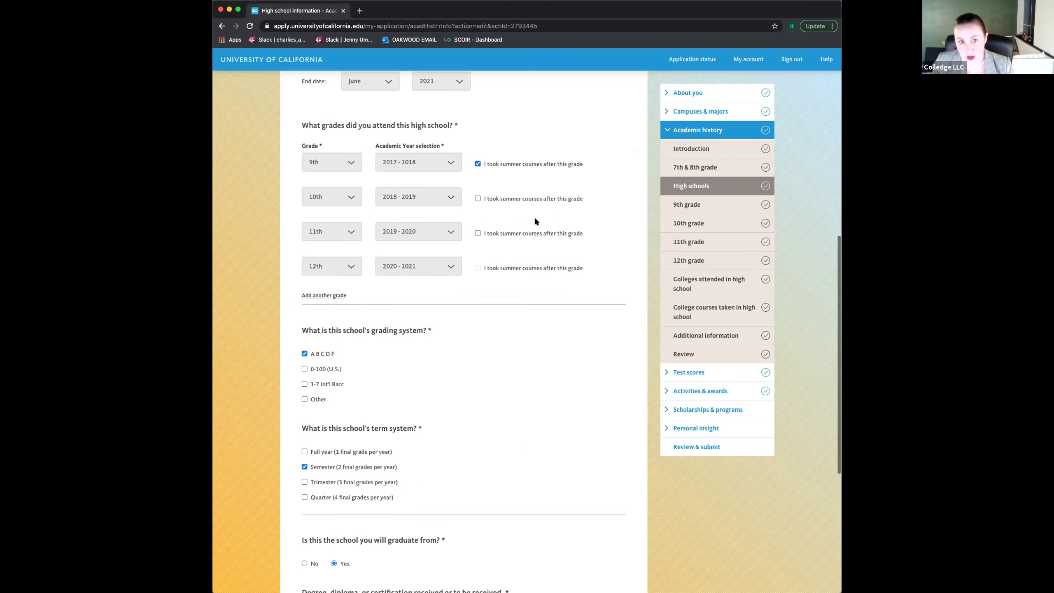
pyautogui.scroll(-3, 511, 296)
pyautogui.click(337, 472)
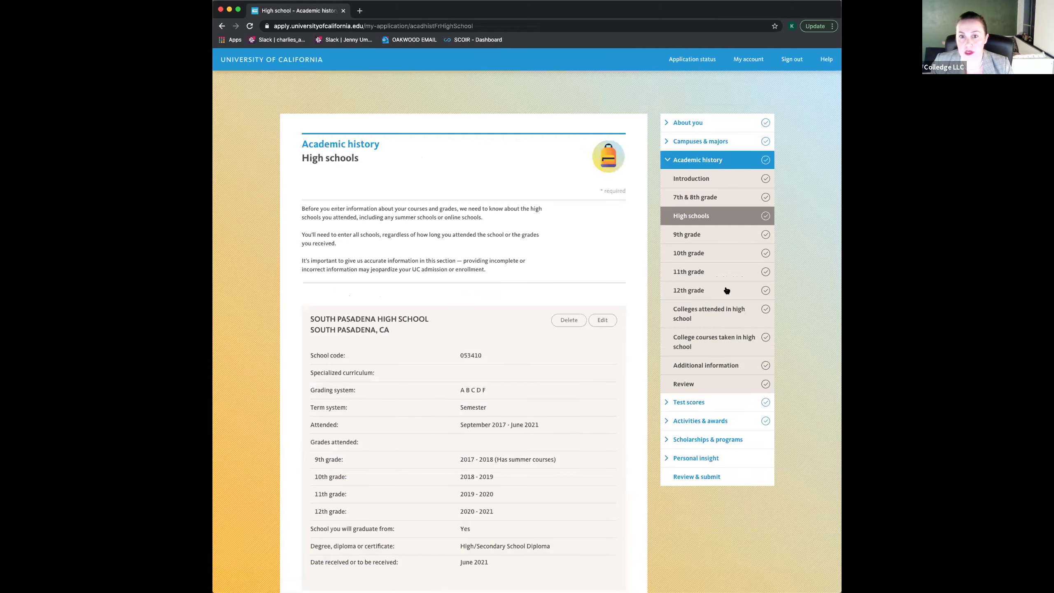
# Open the 12th grade courses of the 2020 - 2021 academic year for editing.
pyautogui.click(700, 292)
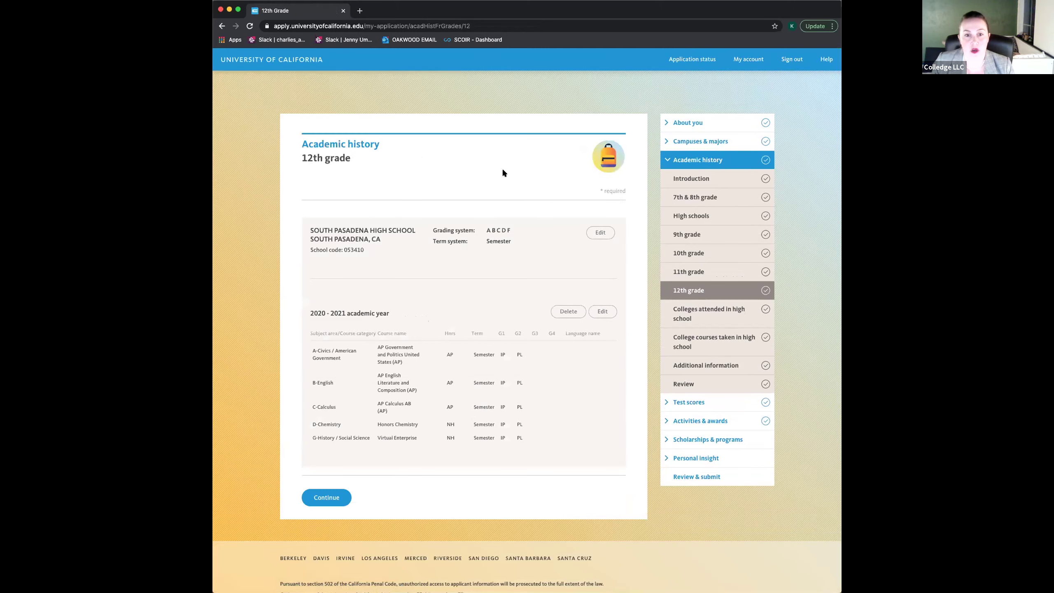
pyautogui.scroll(-1, 503, 168)
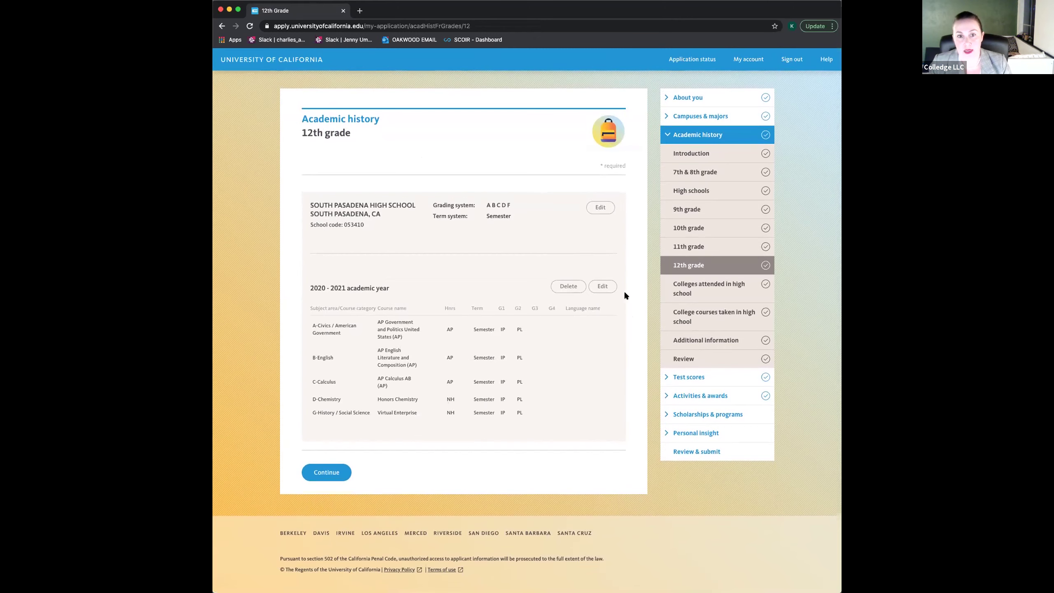
pyautogui.click(600, 288)
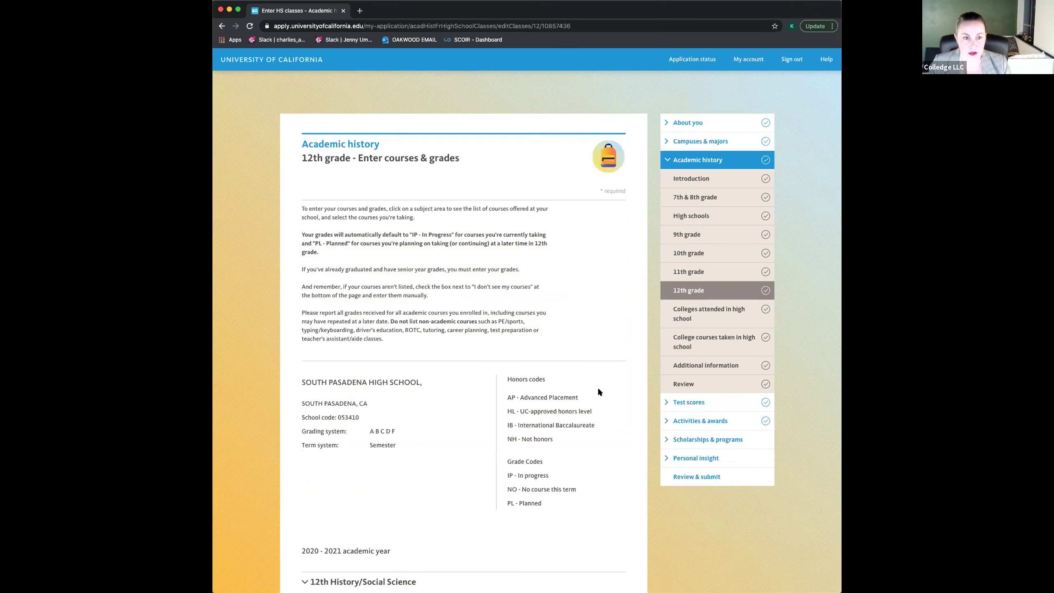
# Examine the honors codes, the grade codes and the 12th History/Social Science course list.
pyautogui.scroll(-3, 546, 387)
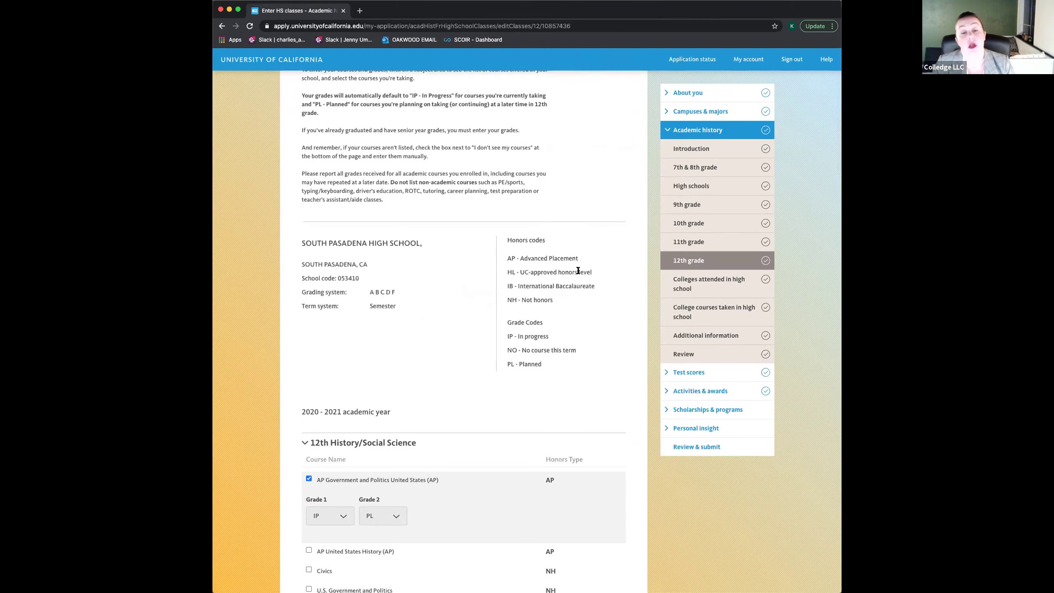
pyautogui.scroll(-2, 575, 272)
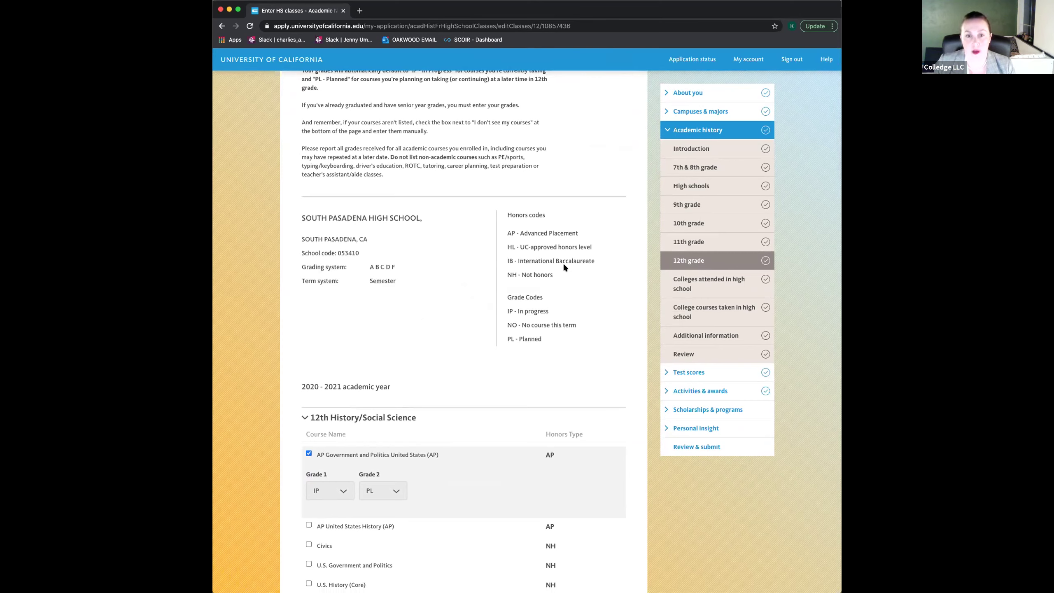
pyautogui.scroll(-1, 564, 262)
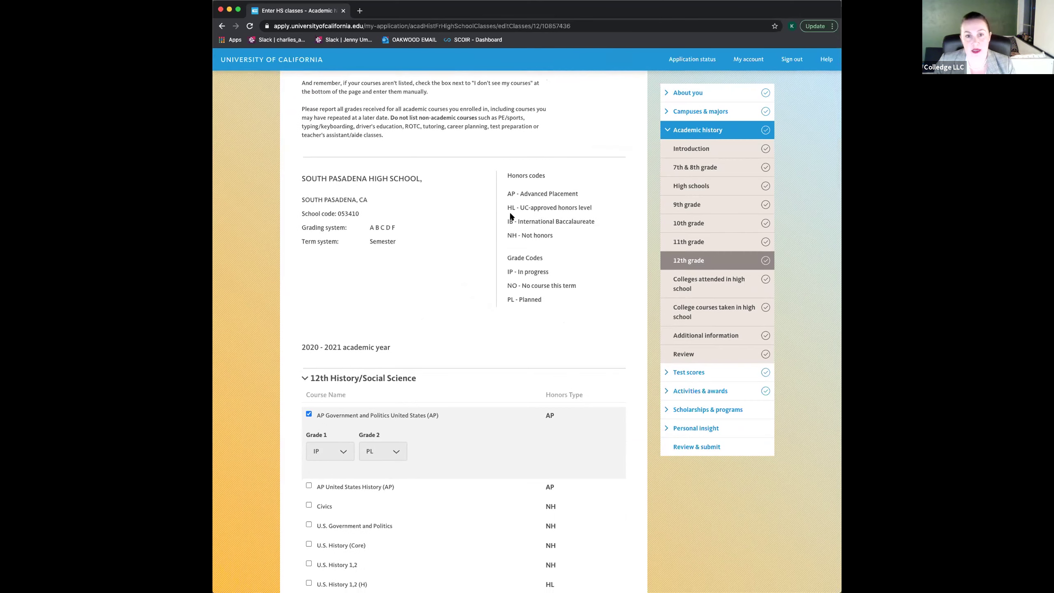
pyautogui.scroll(-2, 557, 239)
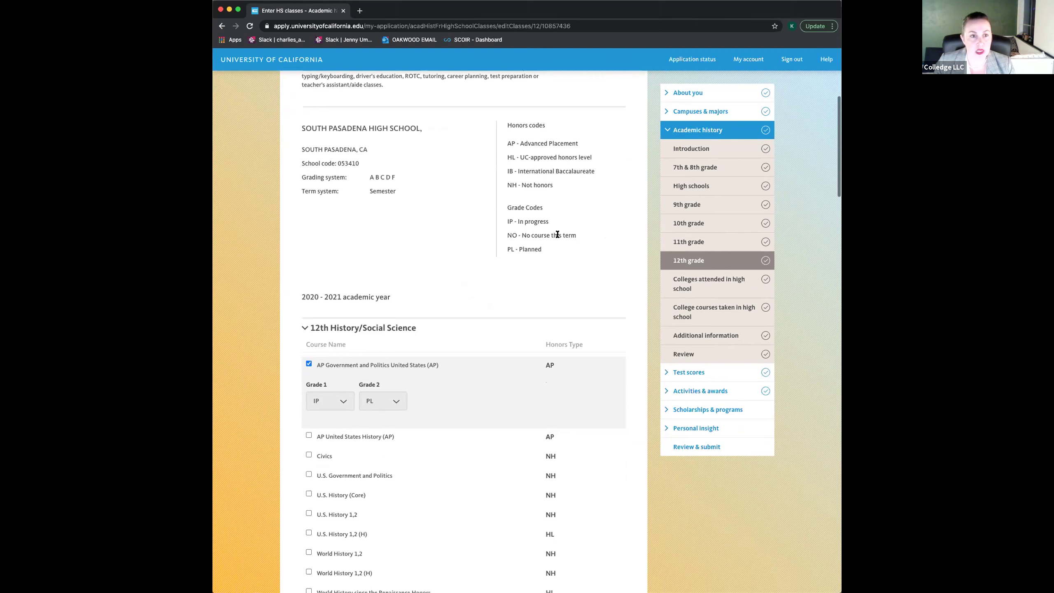
pyautogui.scroll(-1, 558, 234)
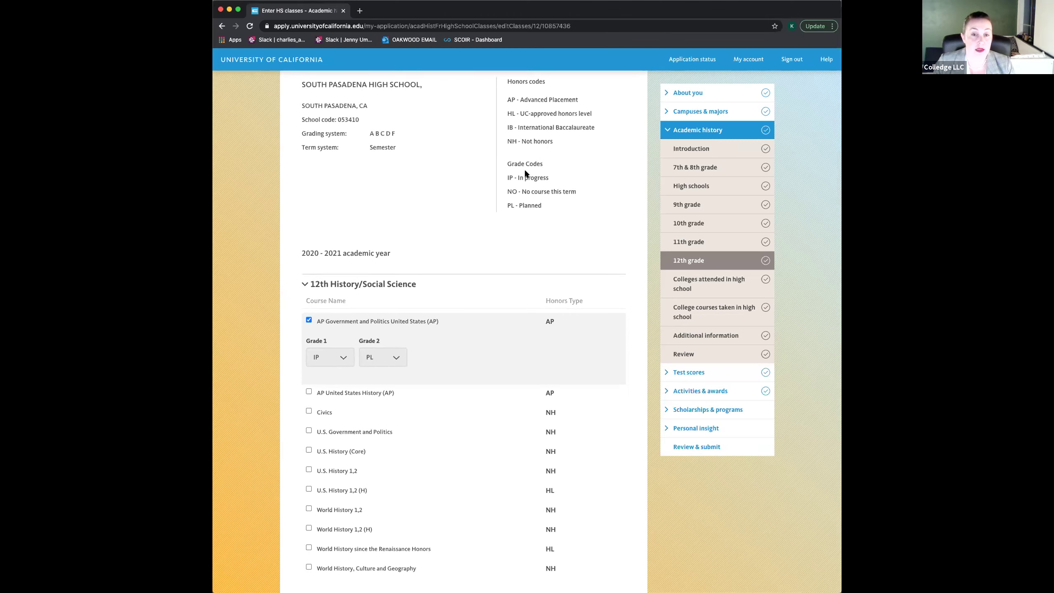
pyautogui.scroll(-1, 525, 172)
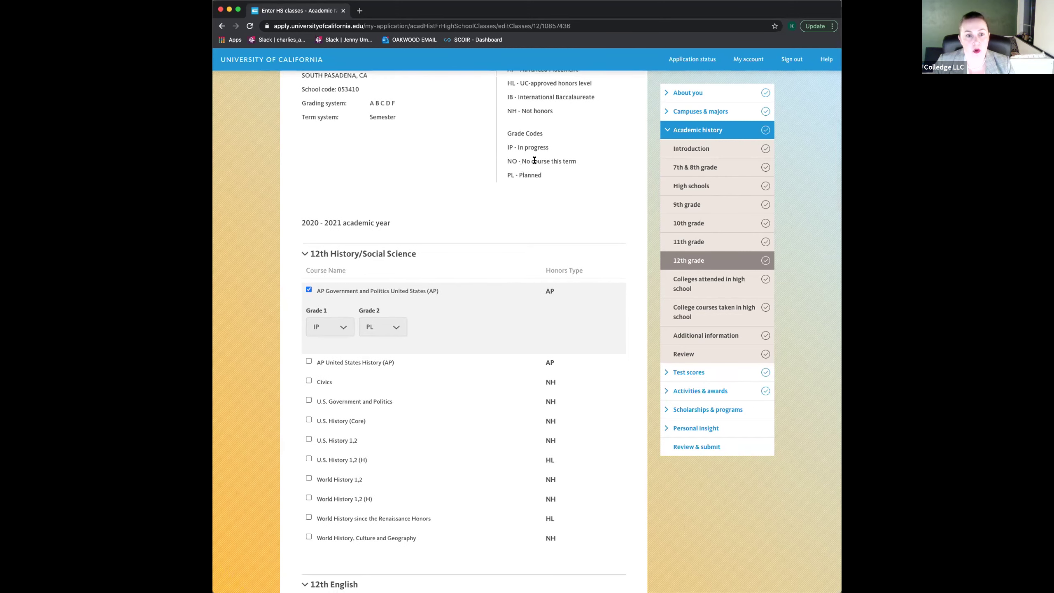
pyautogui.scroll(-1, 554, 164)
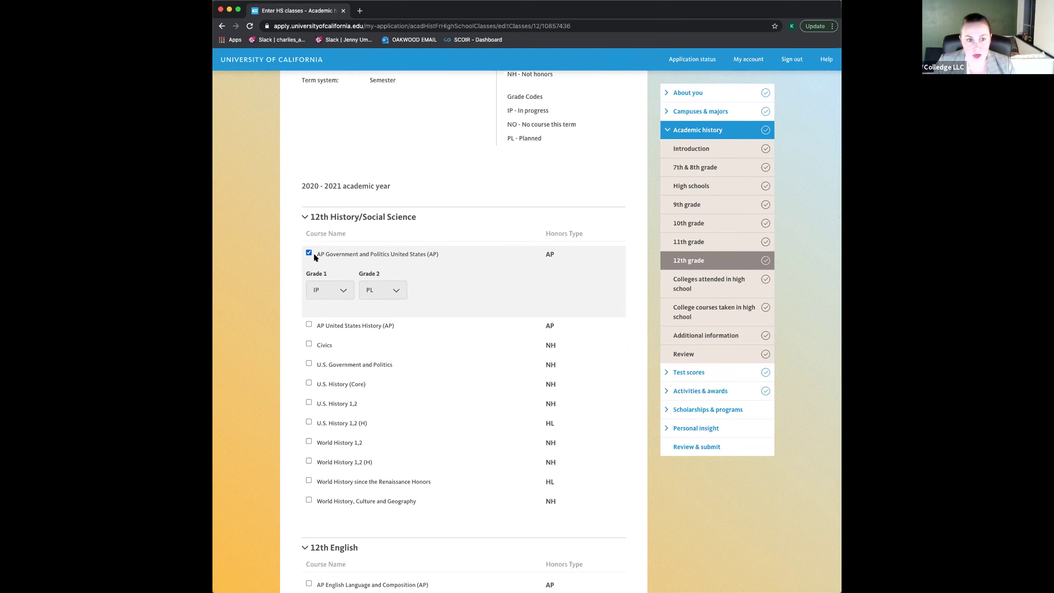
pyautogui.scroll(-1, 409, 254)
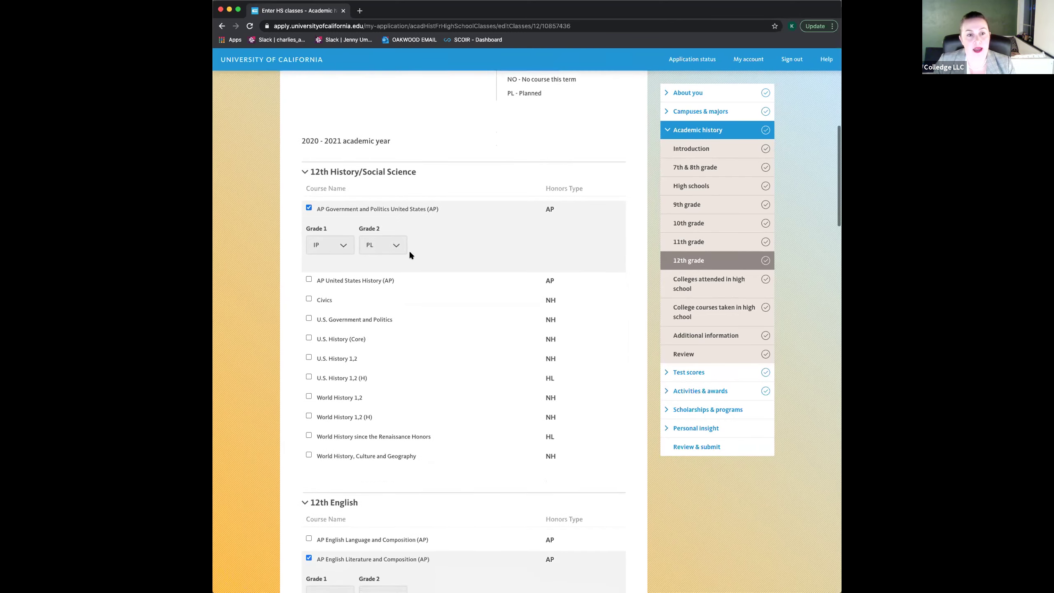
pyautogui.scroll(-1, 410, 255)
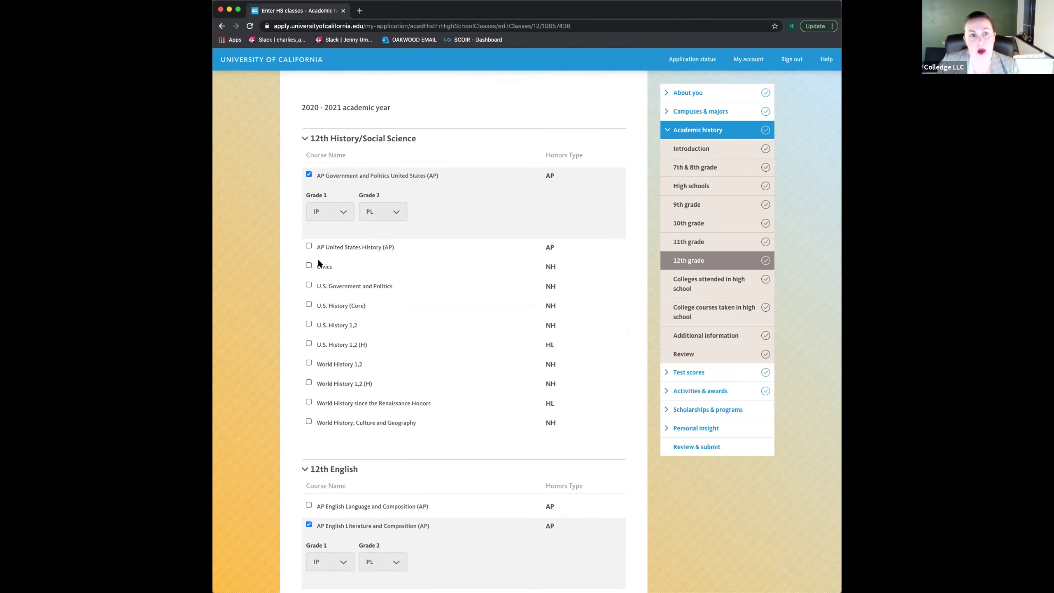
# Try selecting U.S. Government and Politics and World History, Culture and Geography under 12th History/Social Science, clearing each one again.
pyautogui.click(309, 285)
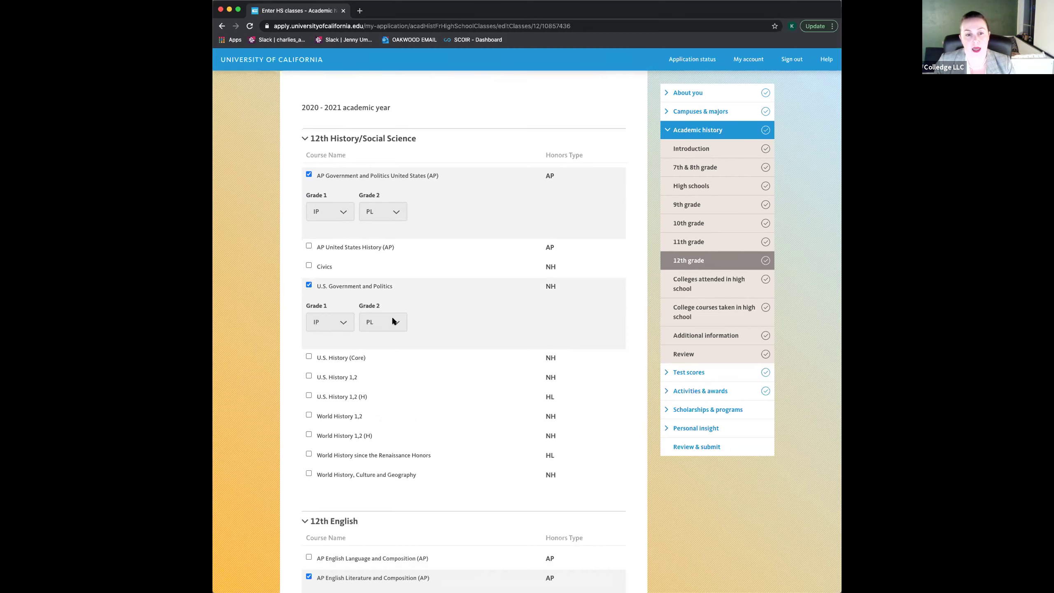
pyautogui.click(309, 285)
pyautogui.scroll(-3, 366, 328)
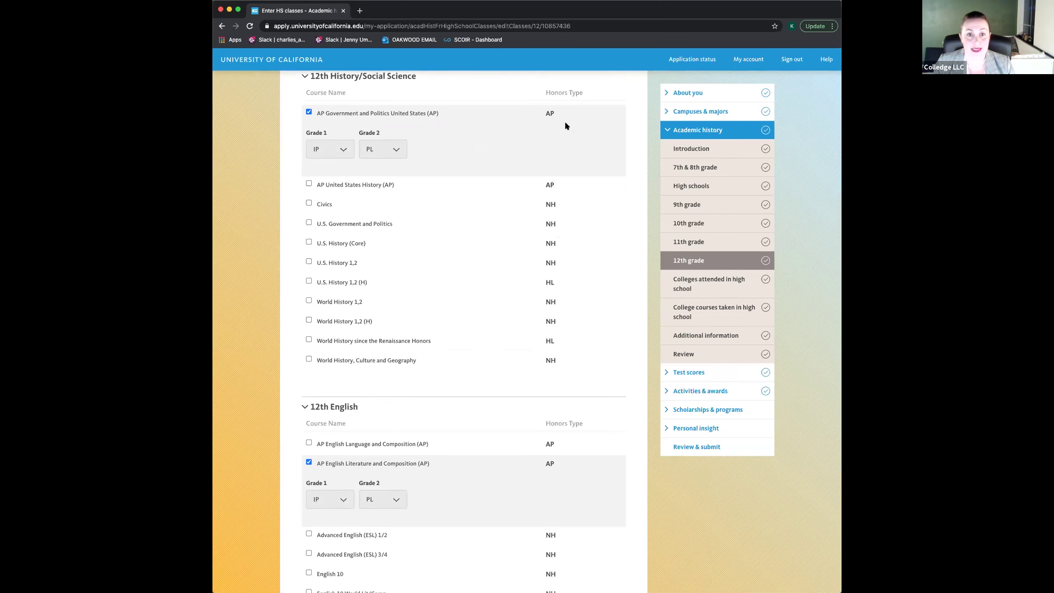
pyautogui.scroll(-2, 547, 138)
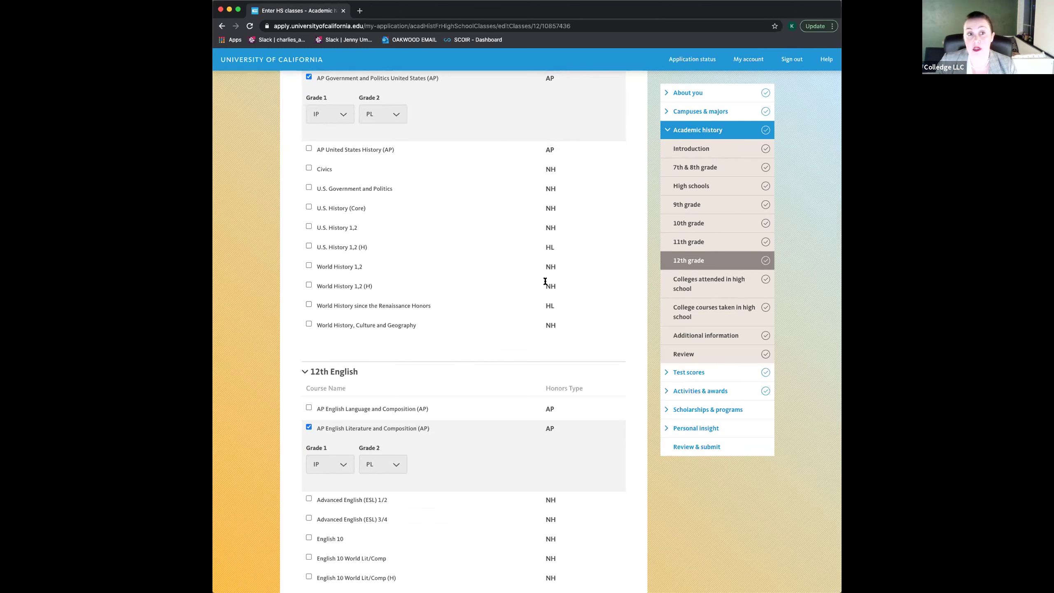
pyautogui.click(527, 324)
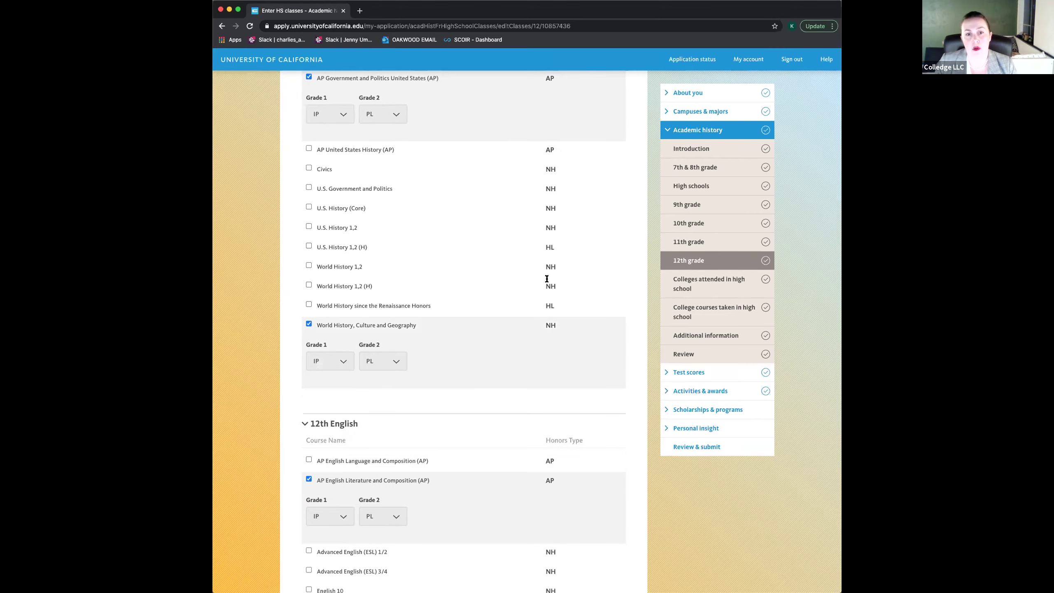
pyautogui.click(307, 324)
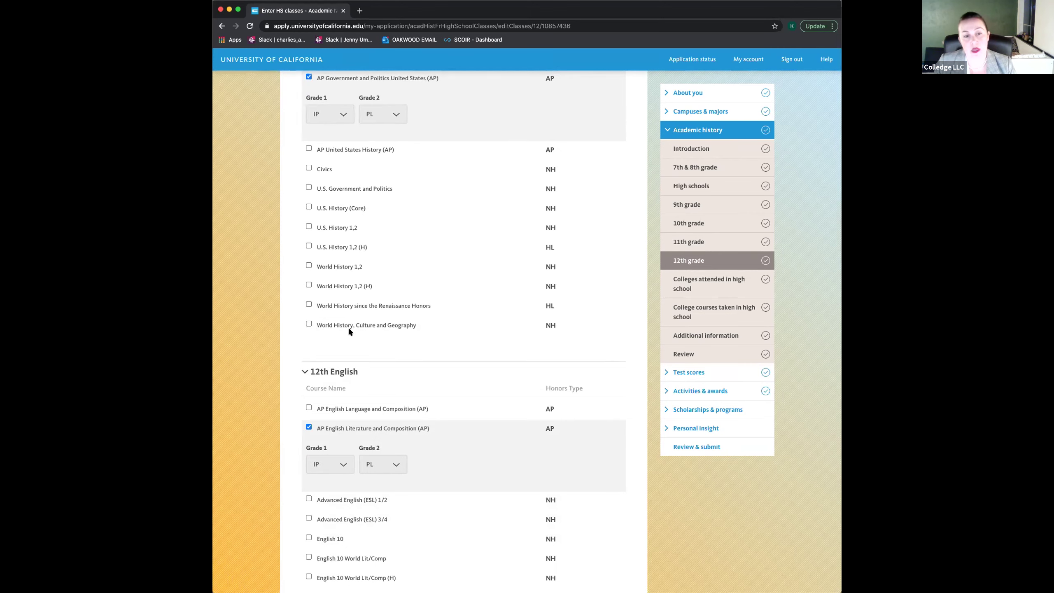
# Collapse the 12th English, Mathematics, Laboratory Science and College-Prep Electives sections, leaving 12th History/Social Science expanded.
pyautogui.scroll(-3, 372, 303)
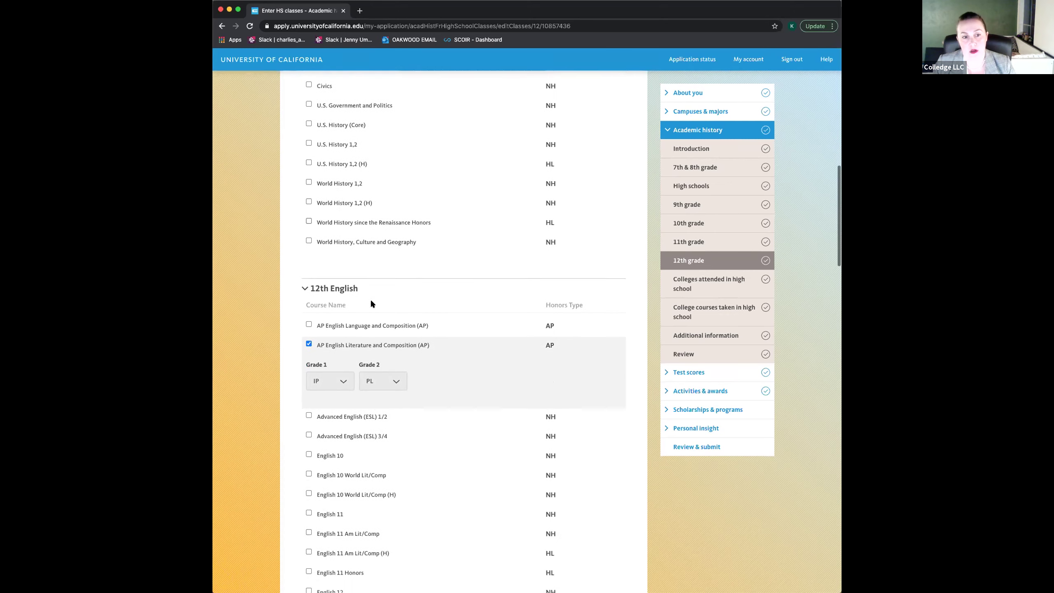
pyautogui.scroll(-2, 372, 303)
pyautogui.scroll(-3, 372, 303)
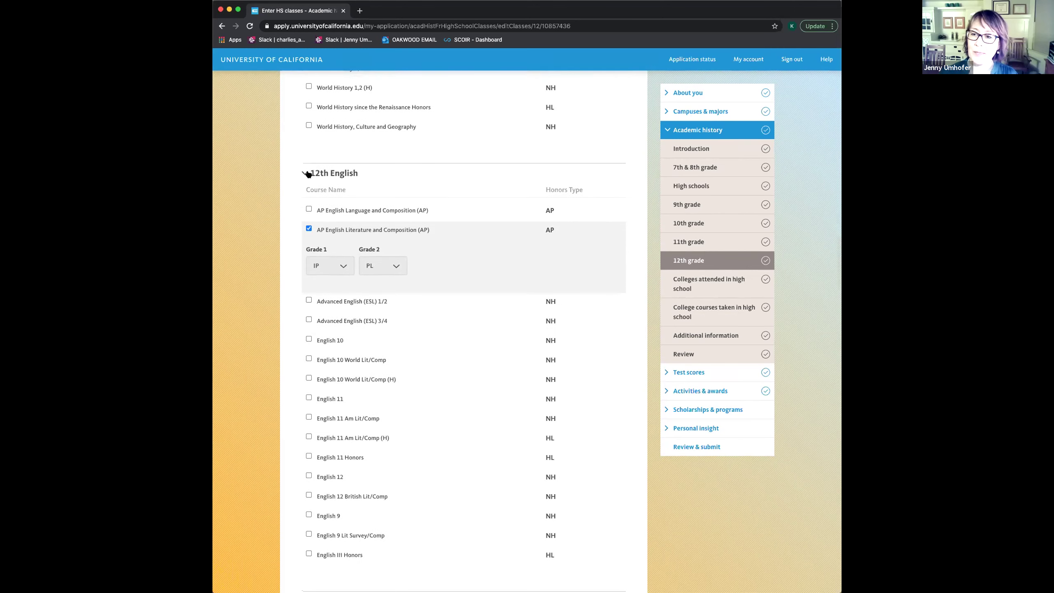
pyautogui.click(309, 172)
pyautogui.scroll(2, 309, 171)
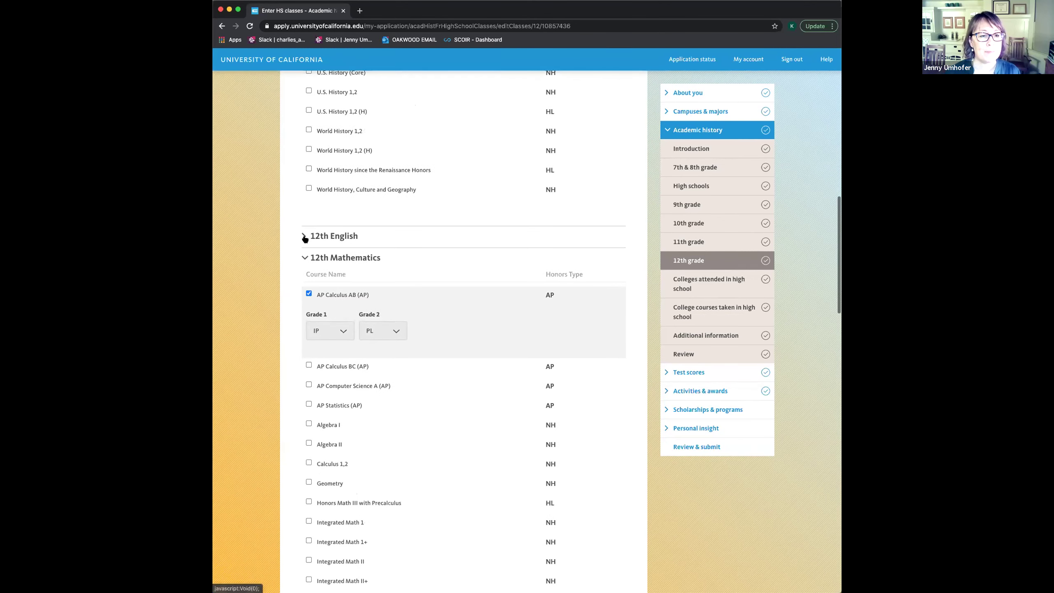
pyautogui.click(306, 257)
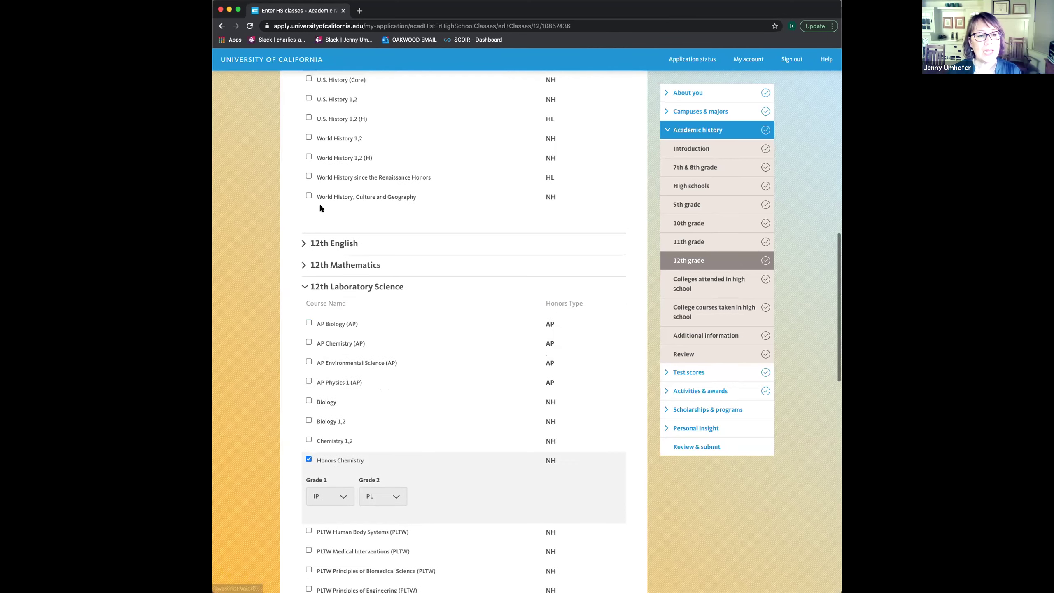
pyautogui.click(306, 287)
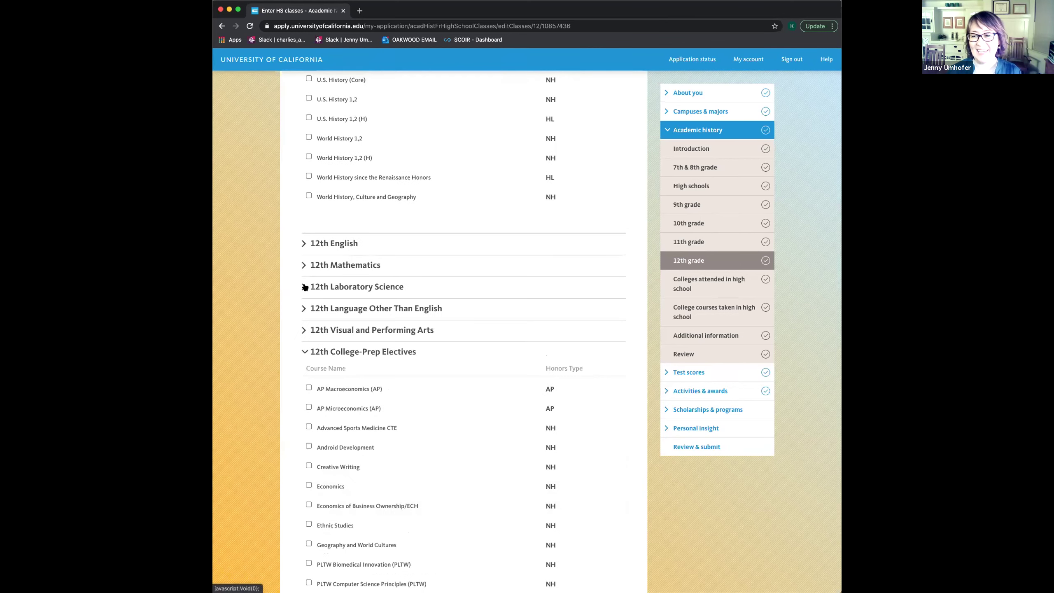
pyautogui.click(304, 352)
pyautogui.scroll(4, 392, 376)
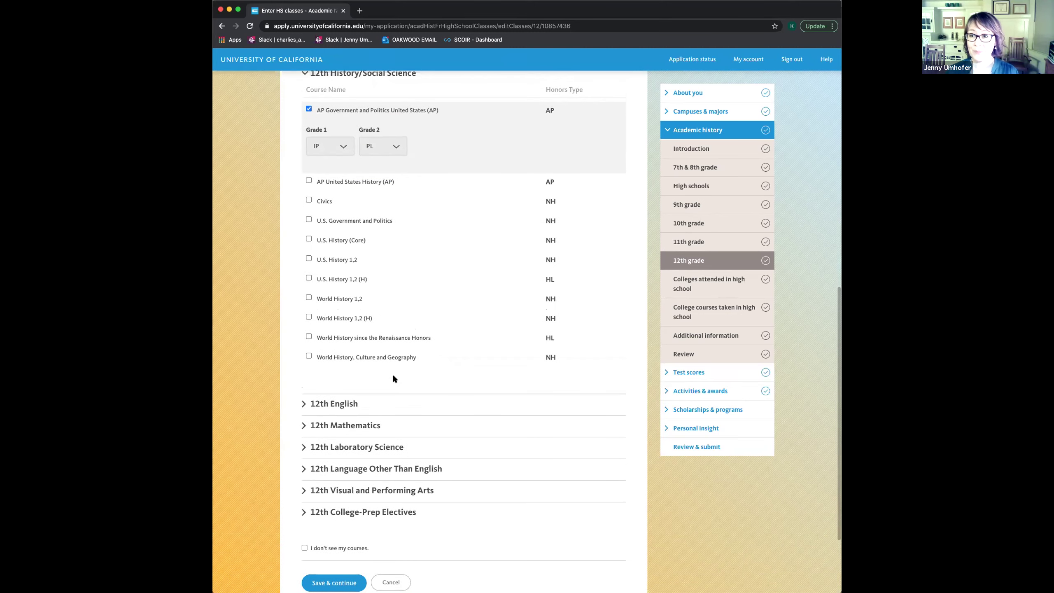
pyautogui.scroll(2, 369, 220)
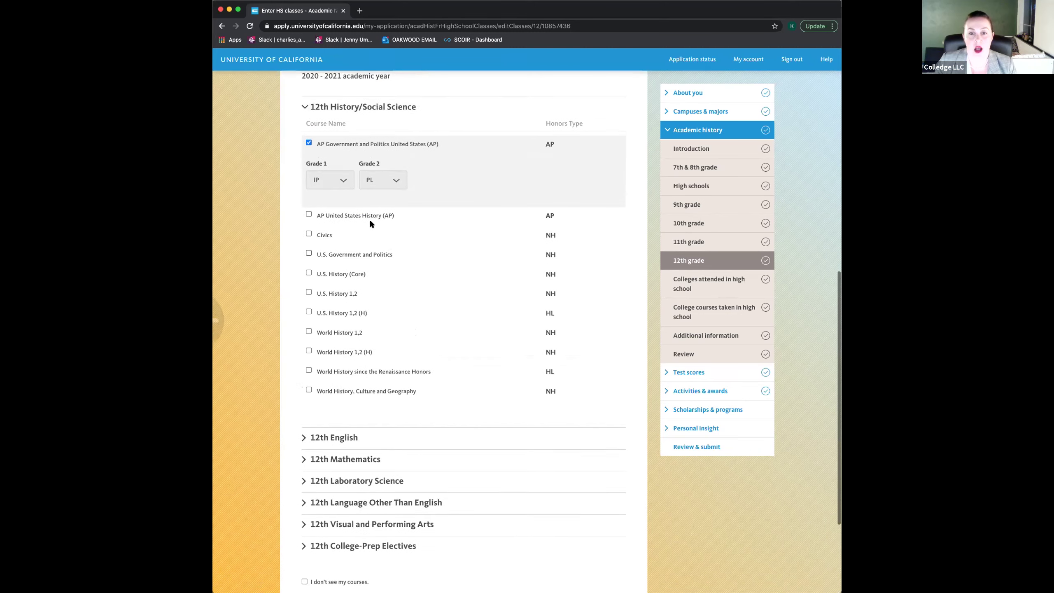
# Collapse 12th History/Social Science and save the 12th grade courses.
pyautogui.click(305, 104)
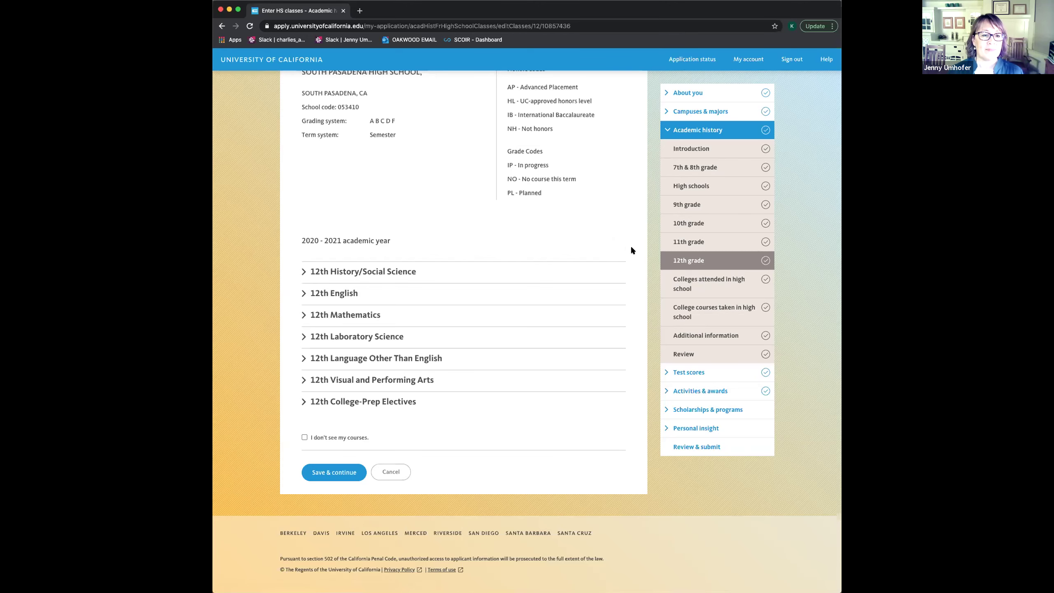
pyautogui.scroll(1, 624, 272)
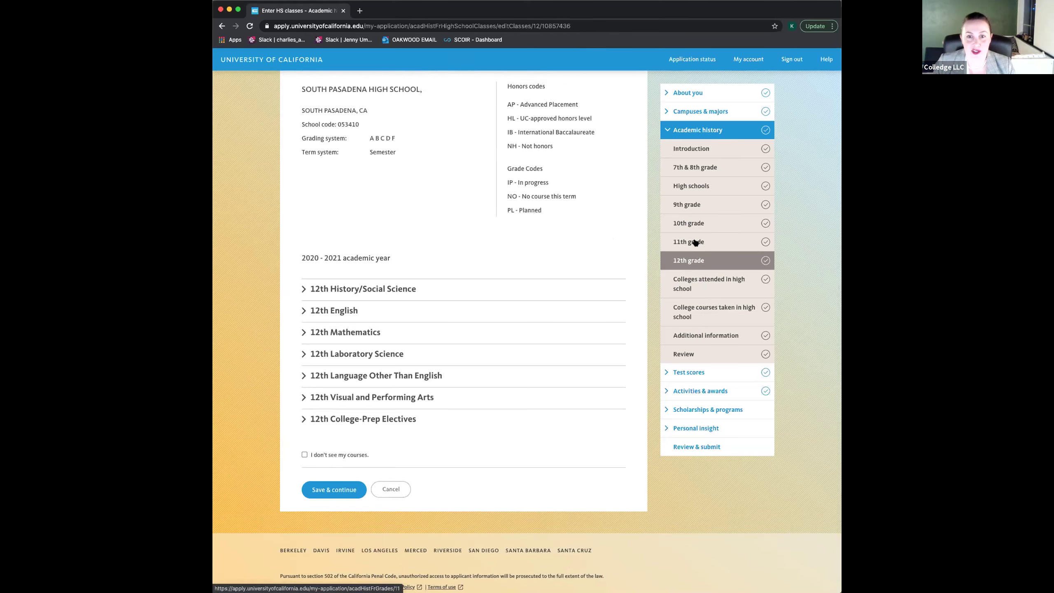
pyautogui.click(331, 492)
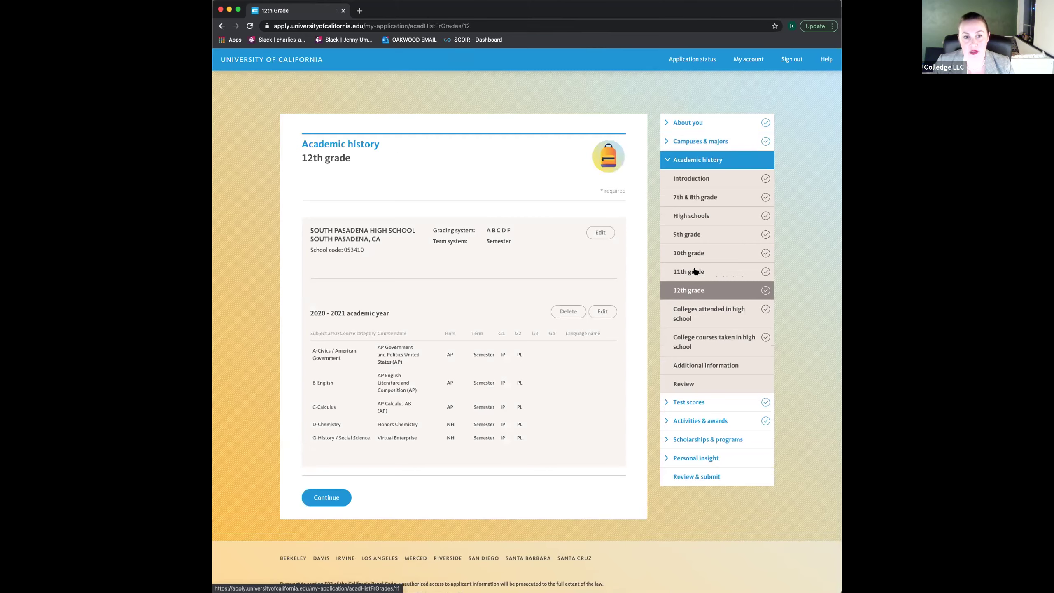
# Open the 11th grade courses of the 2019 - 2020 academic year for editing.
pyautogui.click(682, 273)
pyautogui.scroll(-2, 536, 434)
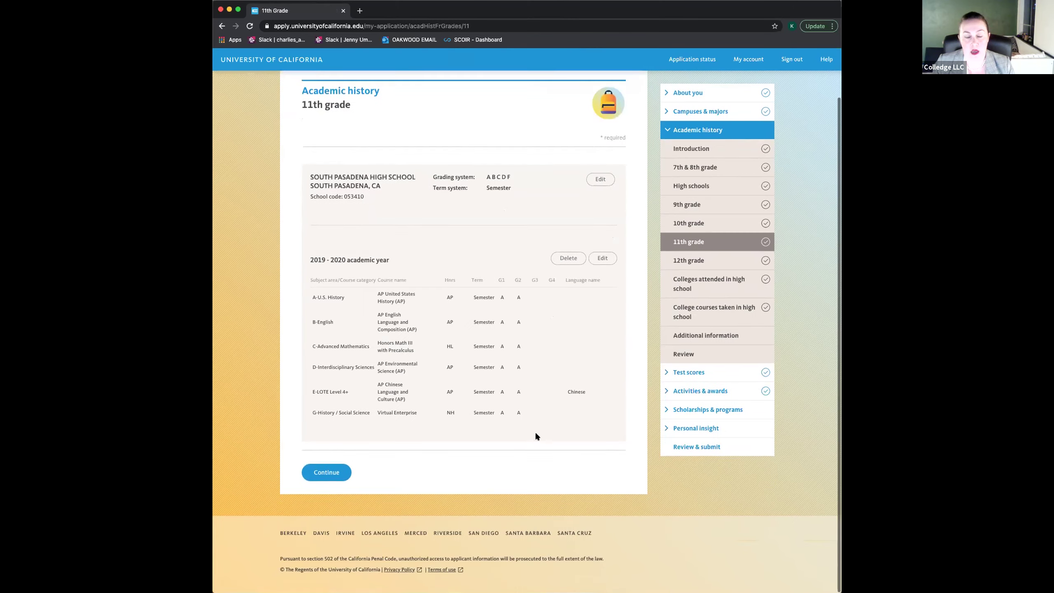
pyautogui.click(602, 259)
# Check the Grade 1 options for AP United States History (AP) under 11th History/Social Science, leaving A selected.
pyautogui.scroll(-8, 547, 362)
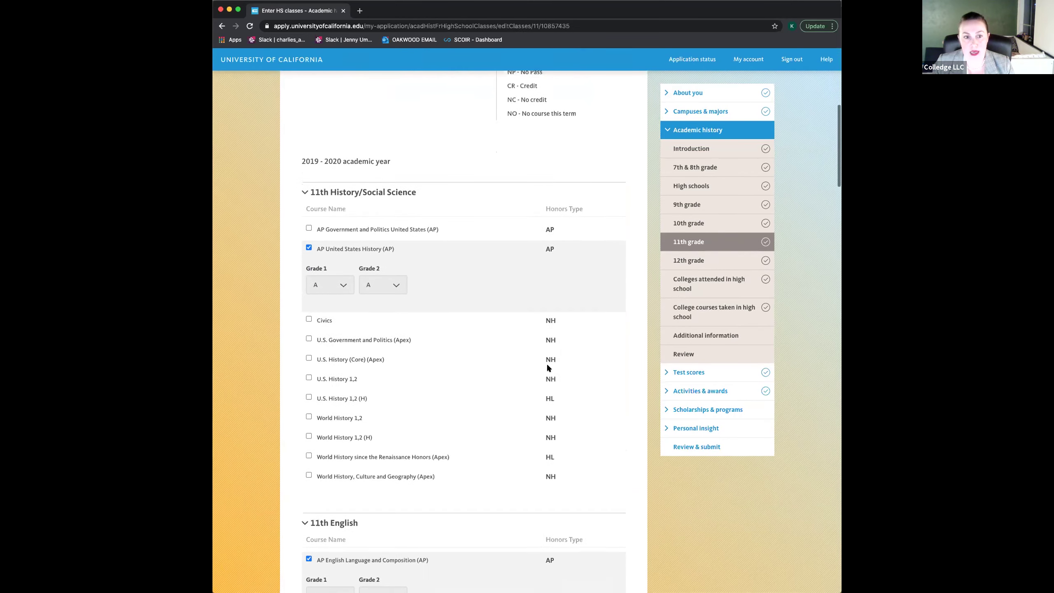
pyautogui.scroll(-3, 547, 365)
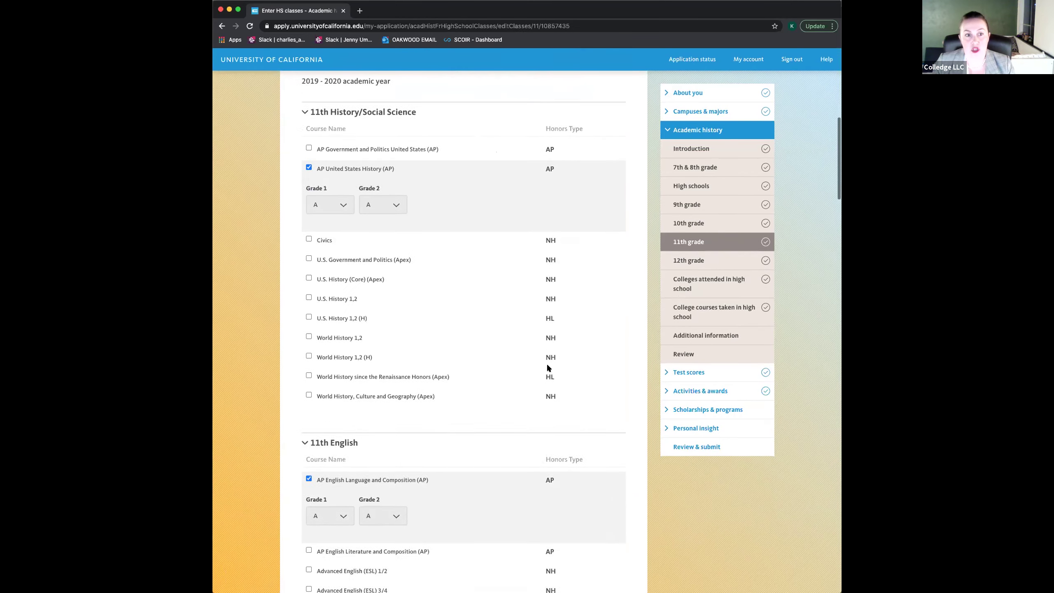
pyautogui.click(343, 197)
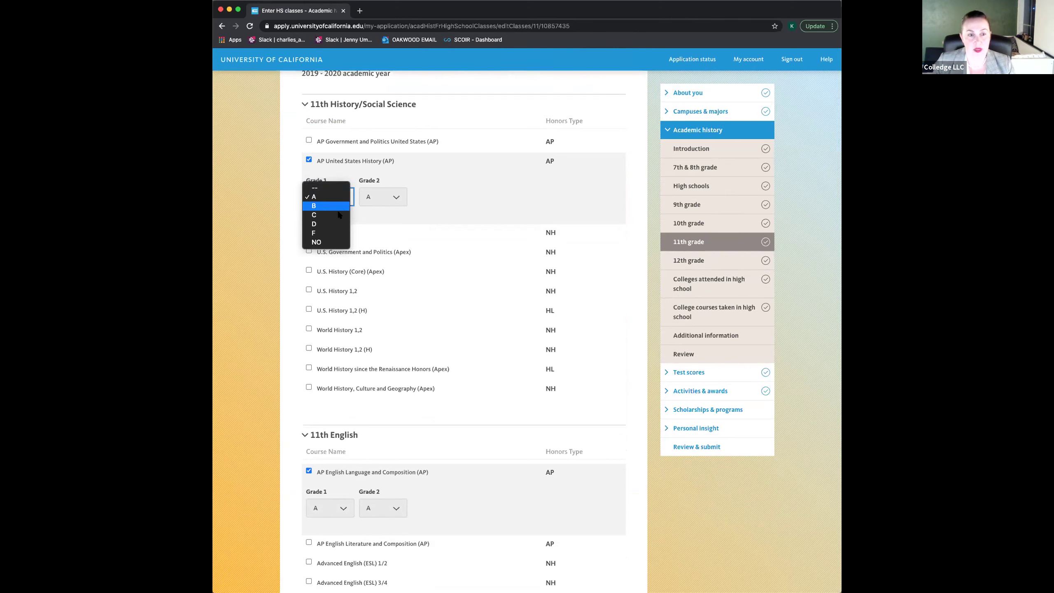
pyautogui.click(331, 196)
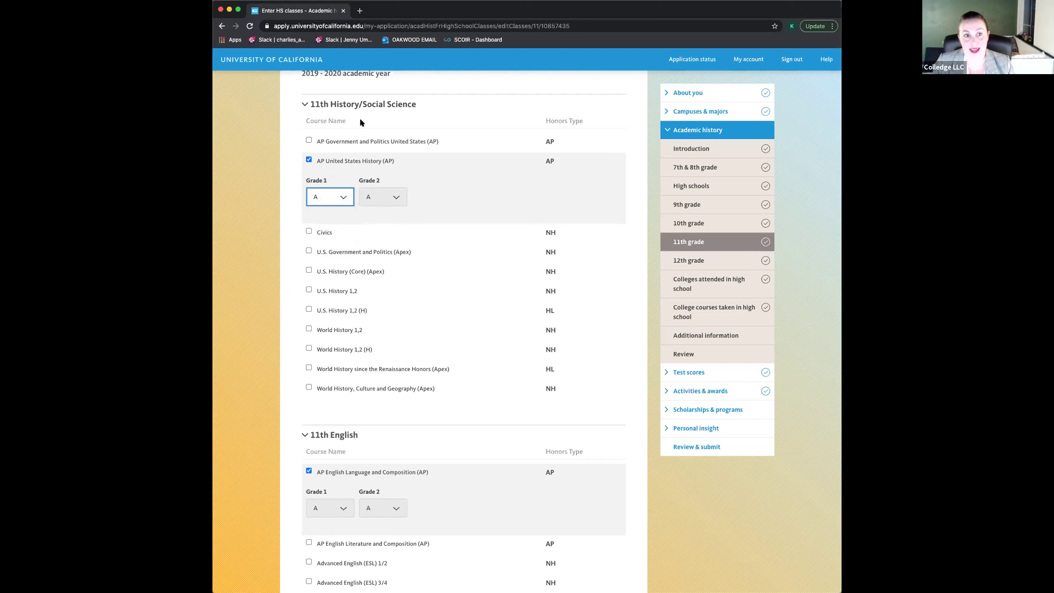
# Collapse the 11th History/Social Science, English, Mathematics, Laboratory Science, Language Other Than English and College-Prep Electives sections.
pyautogui.click(305, 105)
pyautogui.click(304, 126)
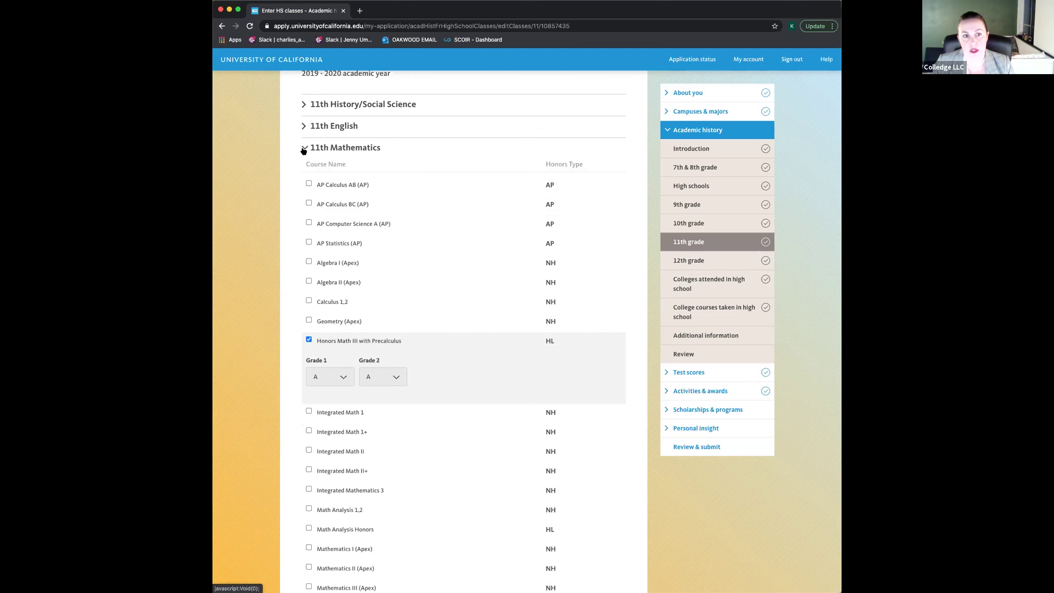
pyautogui.click(305, 148)
pyautogui.click(306, 169)
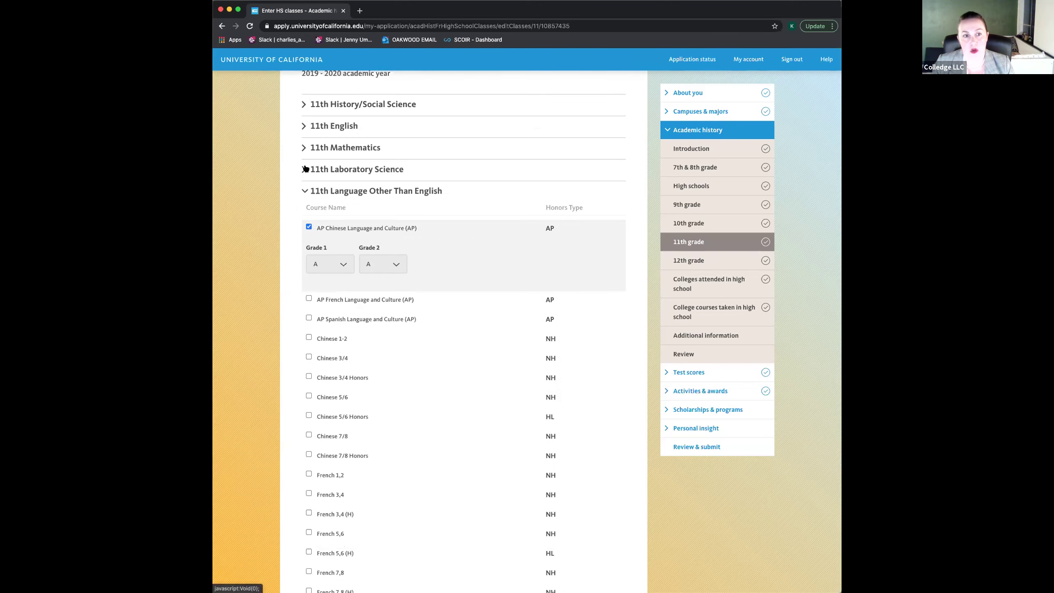
pyautogui.click(305, 191)
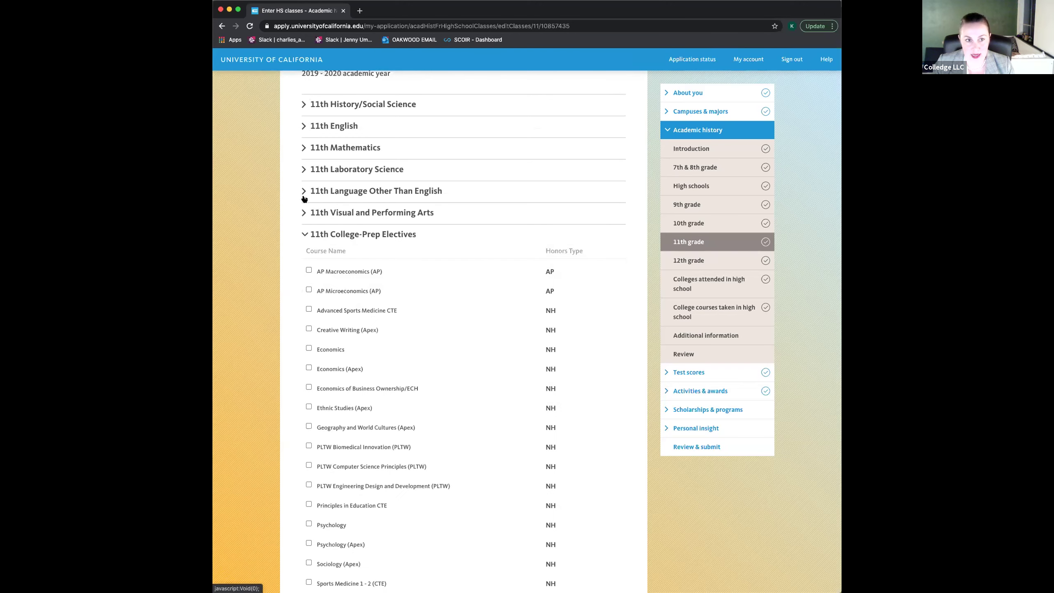
pyautogui.click(305, 235)
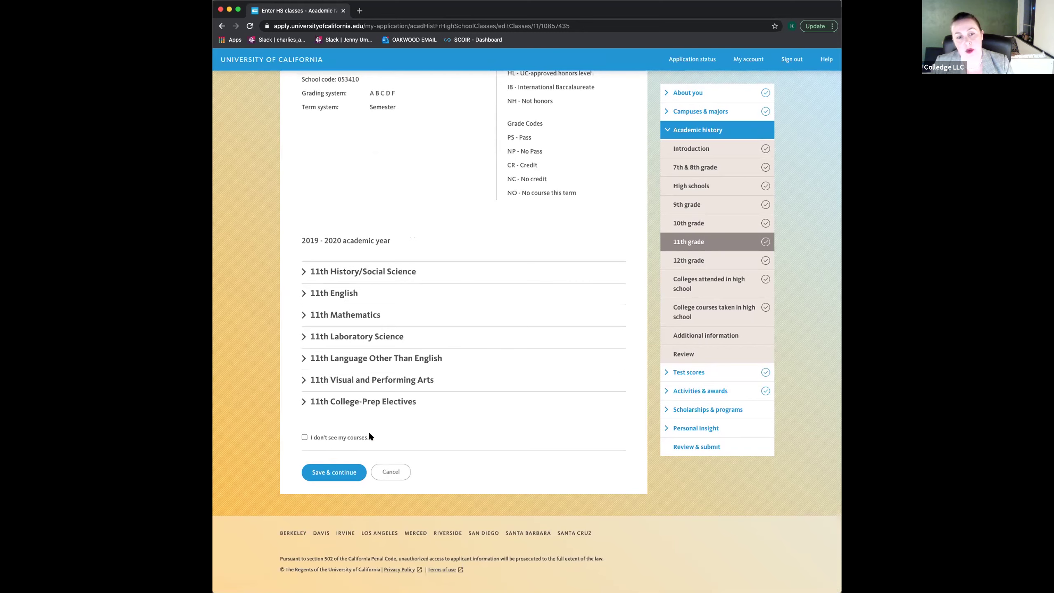
# Try the manual course entry with "I don't see my courses", view the subject area categories, and clear the option again.
pyautogui.click(304, 437)
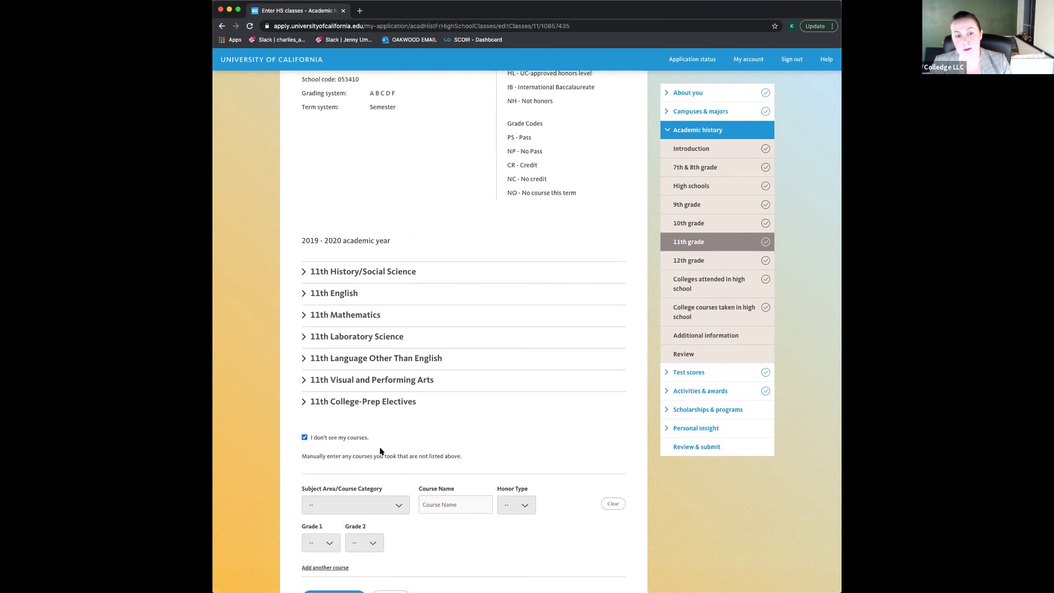
pyautogui.click(395, 507)
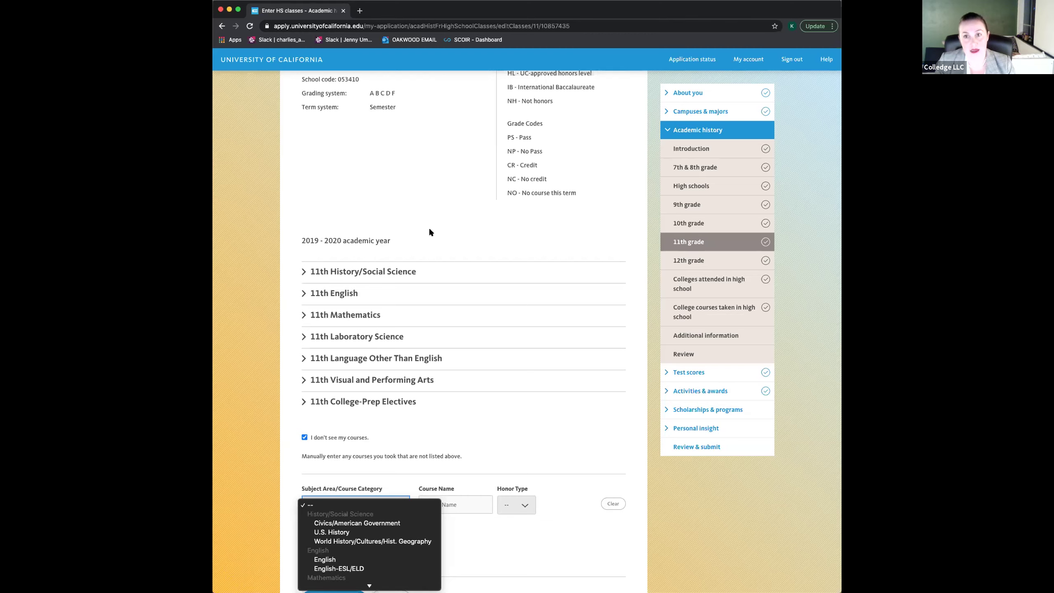
pyautogui.press('Escape')
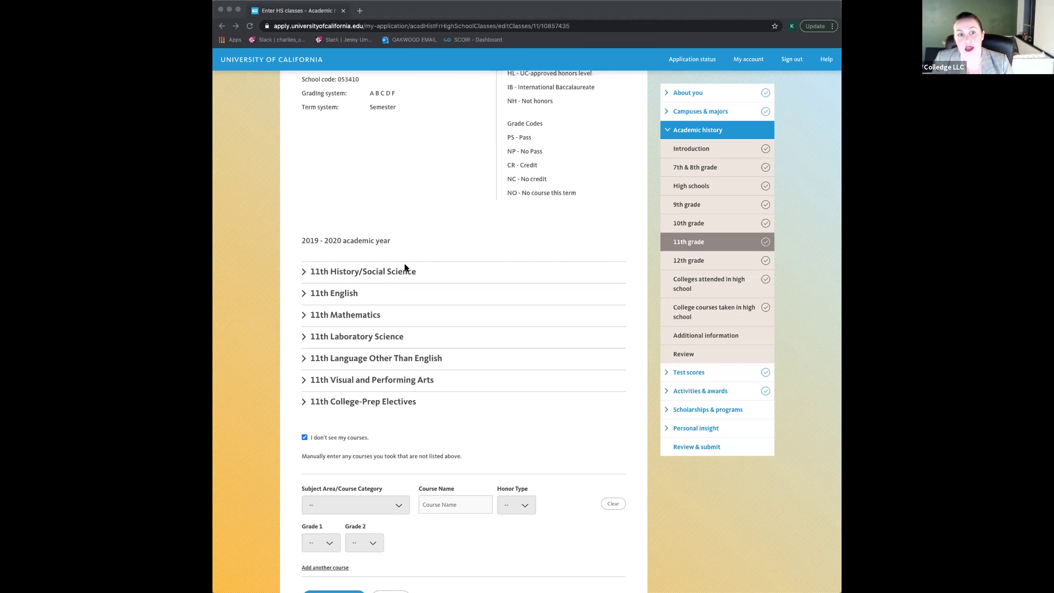
pyautogui.click(305, 438)
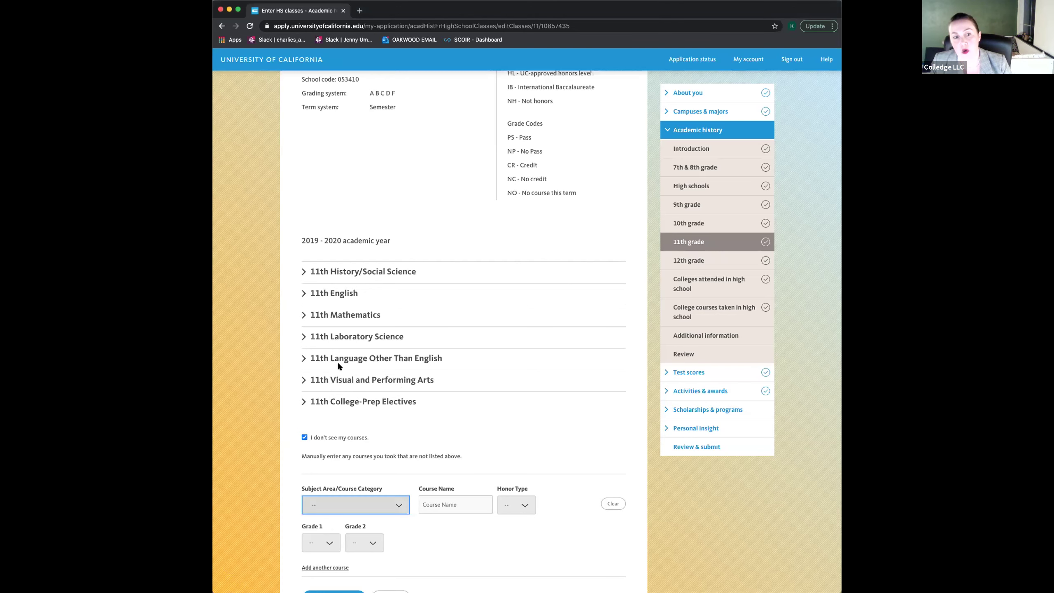
pyautogui.click(306, 437)
# Expand 11th College-Prep Electives, examine the course list including Virtual Enterprise and its grades, and collapse the section again.
pyautogui.click(303, 401)
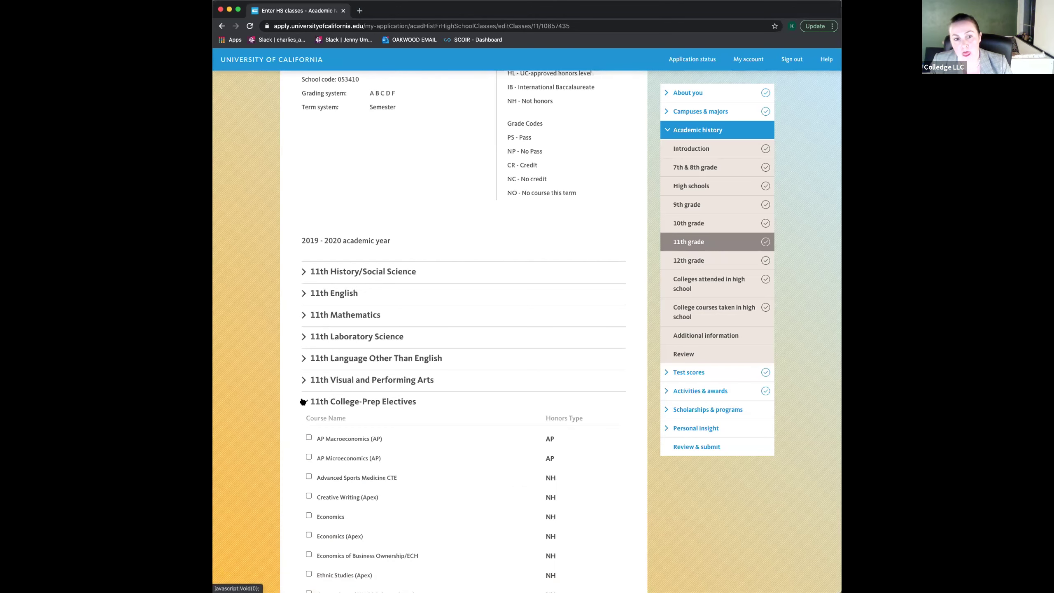
pyautogui.scroll(-7, 357, 395)
pyautogui.scroll(-1, 358, 392)
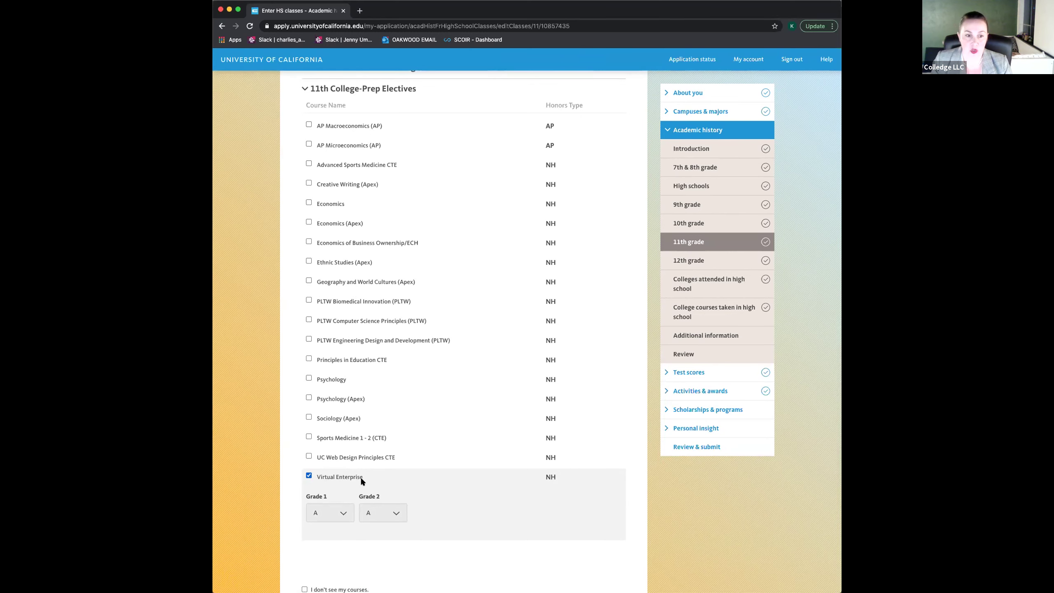
pyautogui.scroll(5, 370, 397)
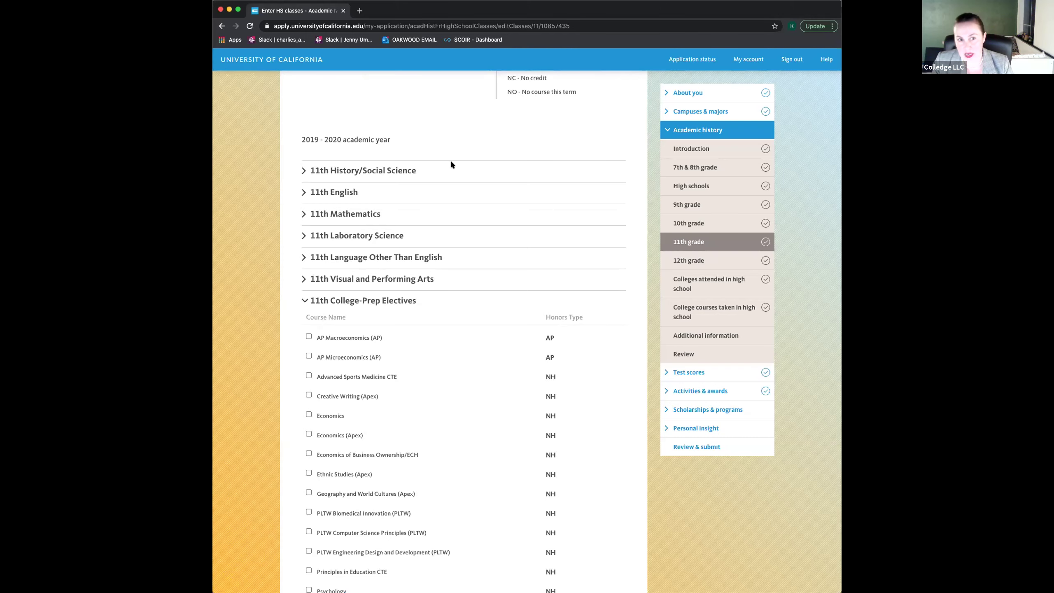
pyautogui.scroll(-5, 394, 402)
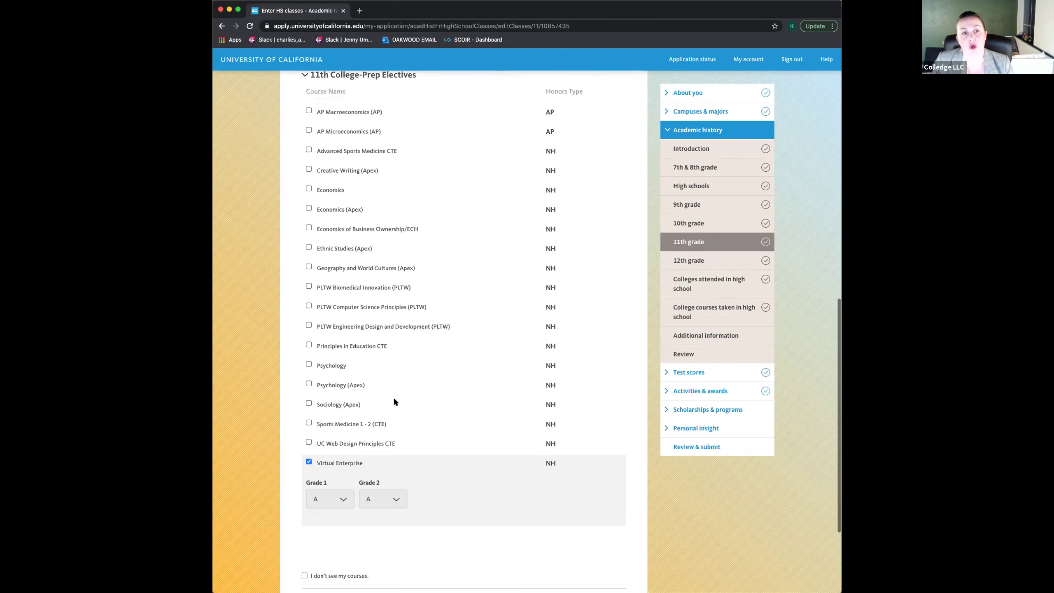
pyautogui.scroll(1, 394, 399)
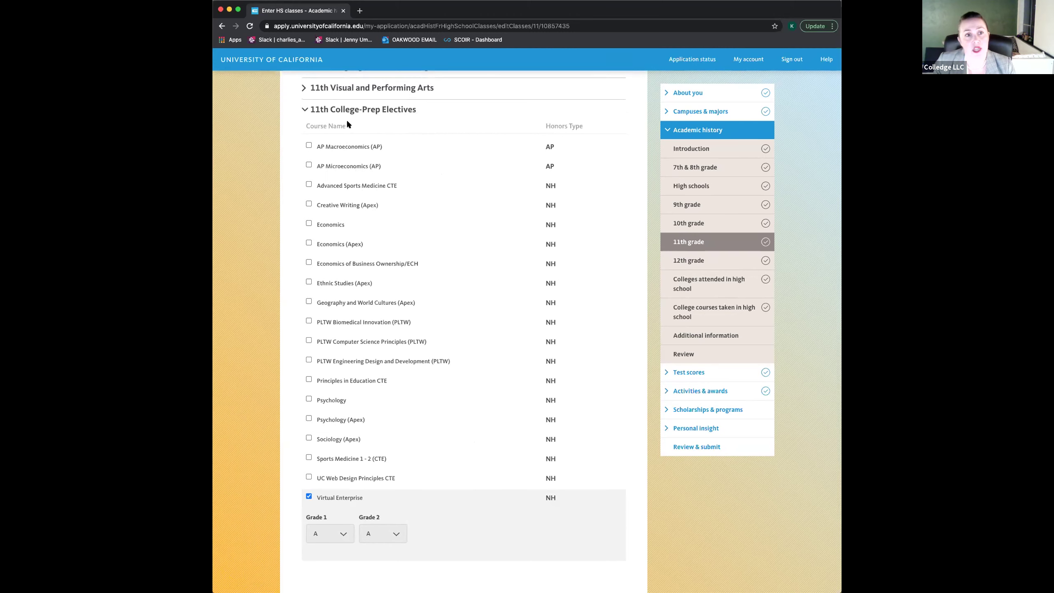
pyautogui.click(305, 110)
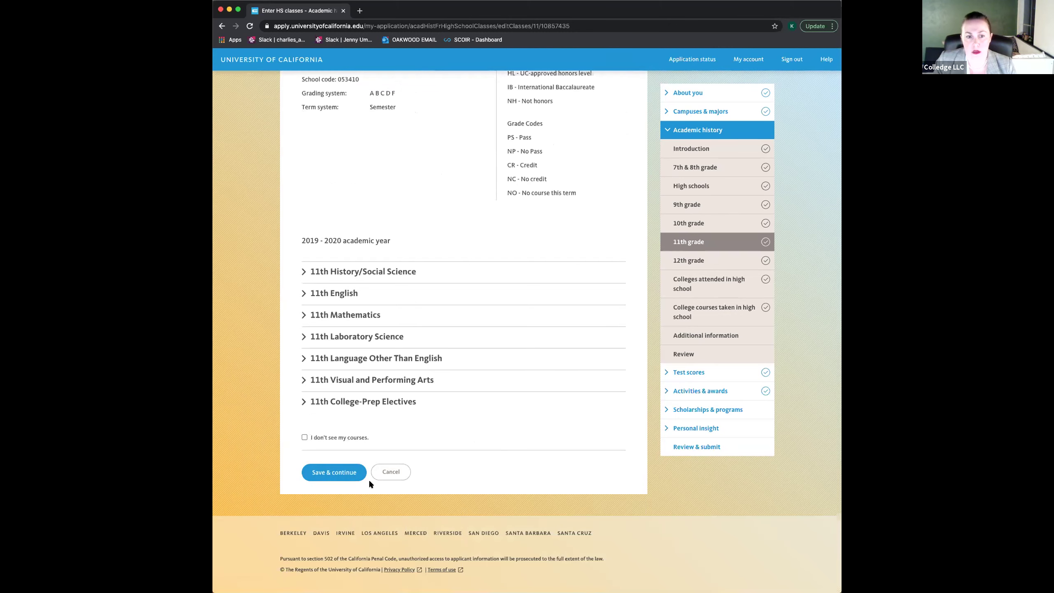
# Save the 11th grade courses and, continuing from the 12th grade page, declare that there are no colleges to add.
pyautogui.click(334, 472)
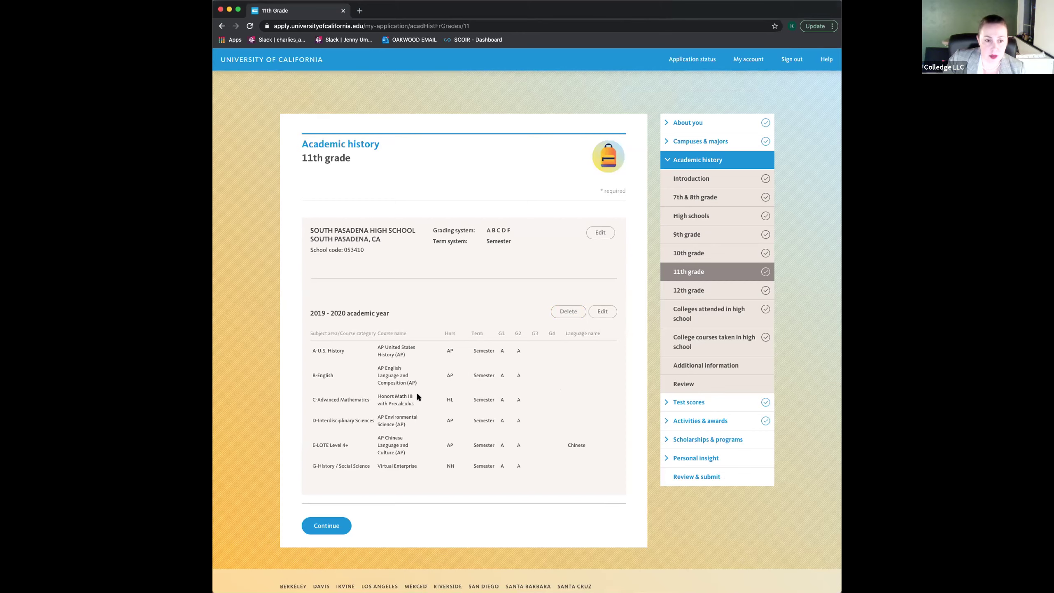
pyautogui.click(708, 291)
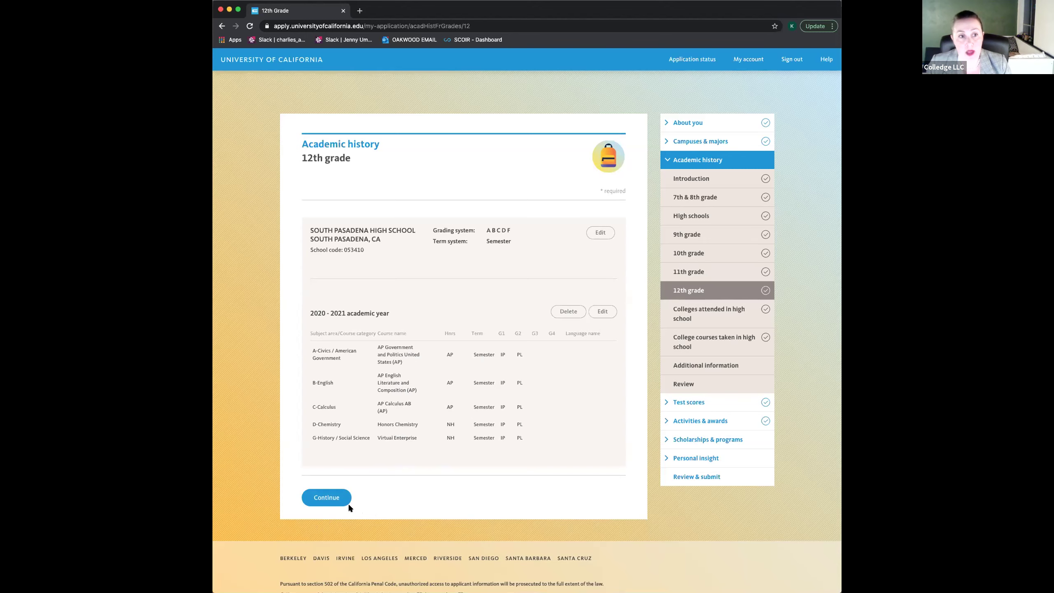
pyautogui.click(330, 497)
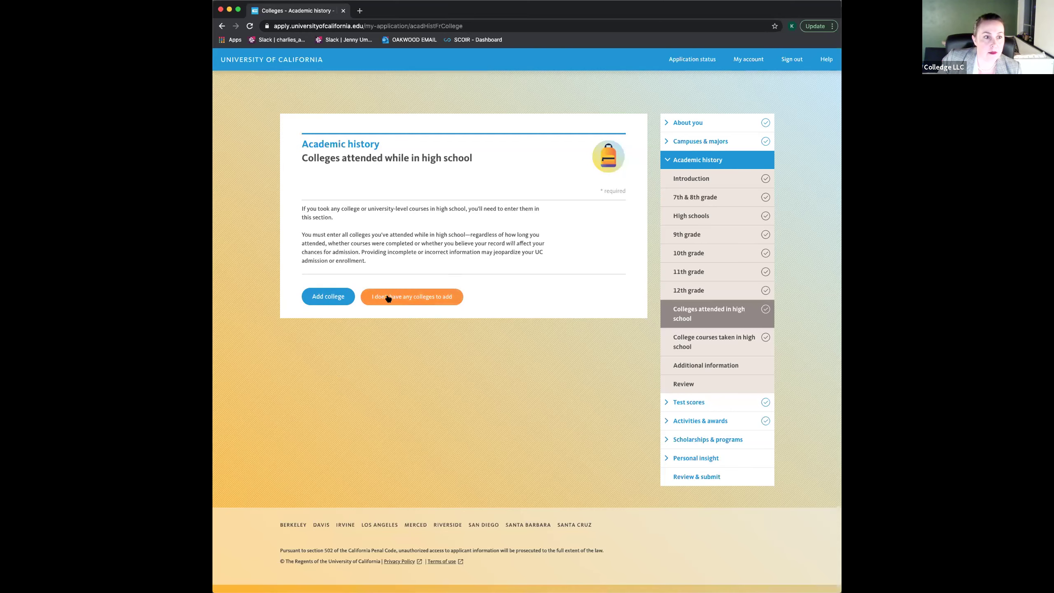
pyautogui.click(406, 299)
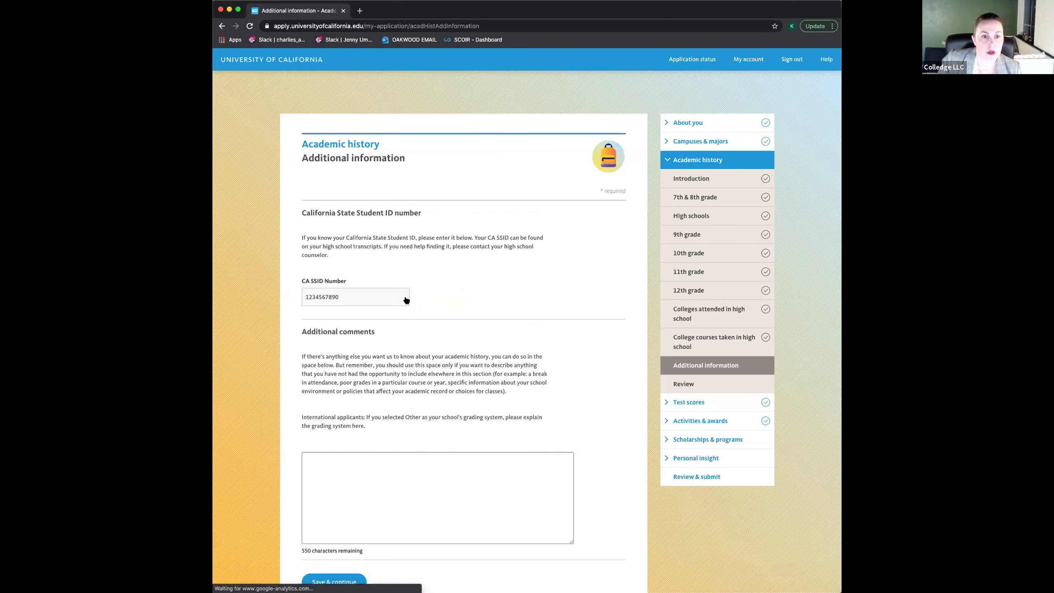
# Examine the CA SSID Number field and the Additional comments instructions on the Additional information page.
pyautogui.scroll(-2, 527, 383)
pyautogui.scroll(-2, 527, 385)
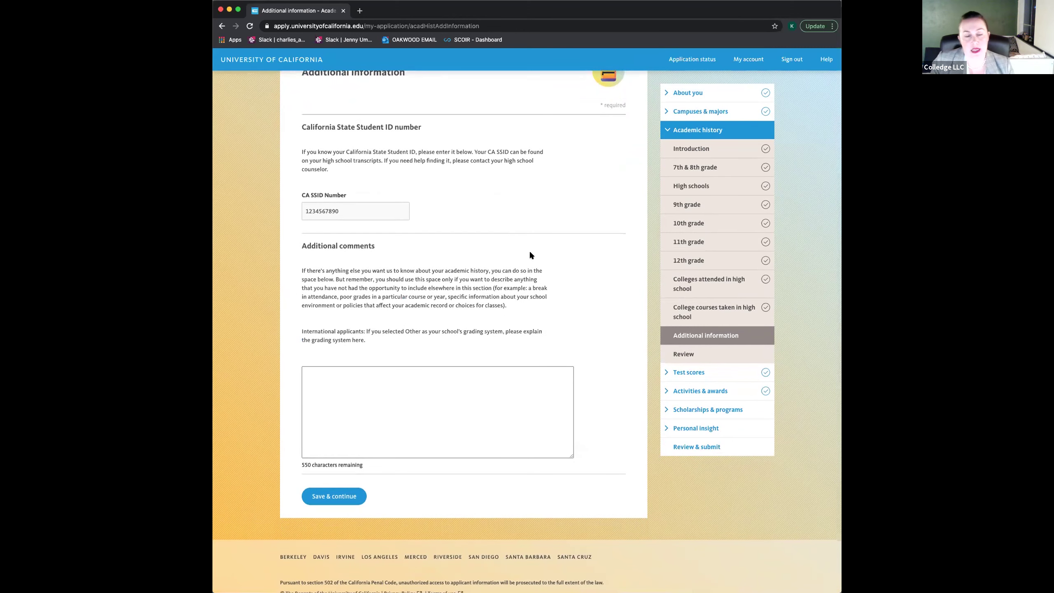
pyautogui.doubleClick(370, 207)
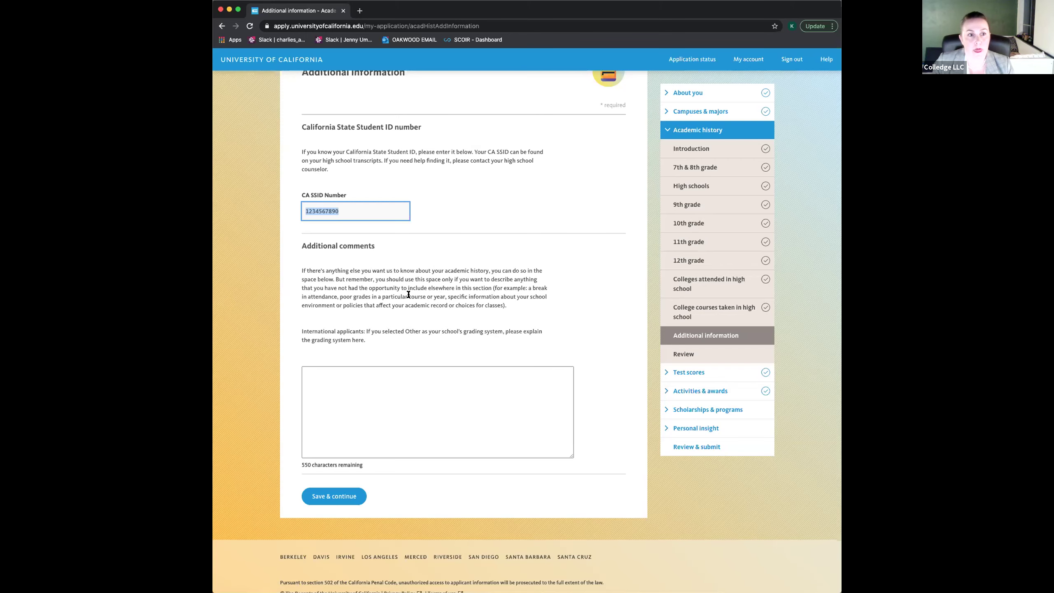
pyautogui.scroll(-1, 409, 294)
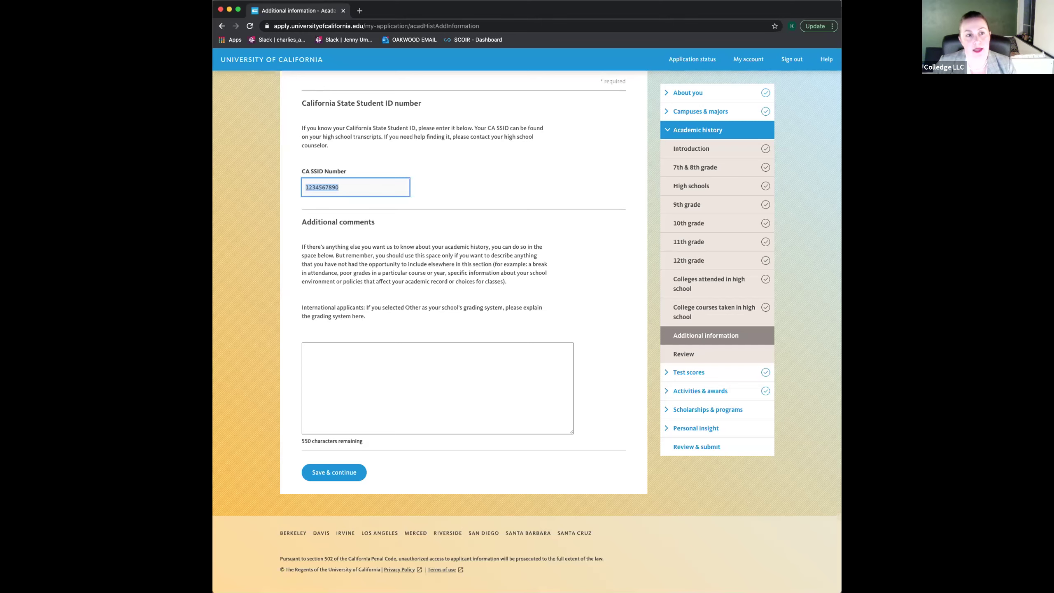
# Return to the 11th grade page and reopen its 2019 - 2020 academic year courses for editing.
pyautogui.click(690, 244)
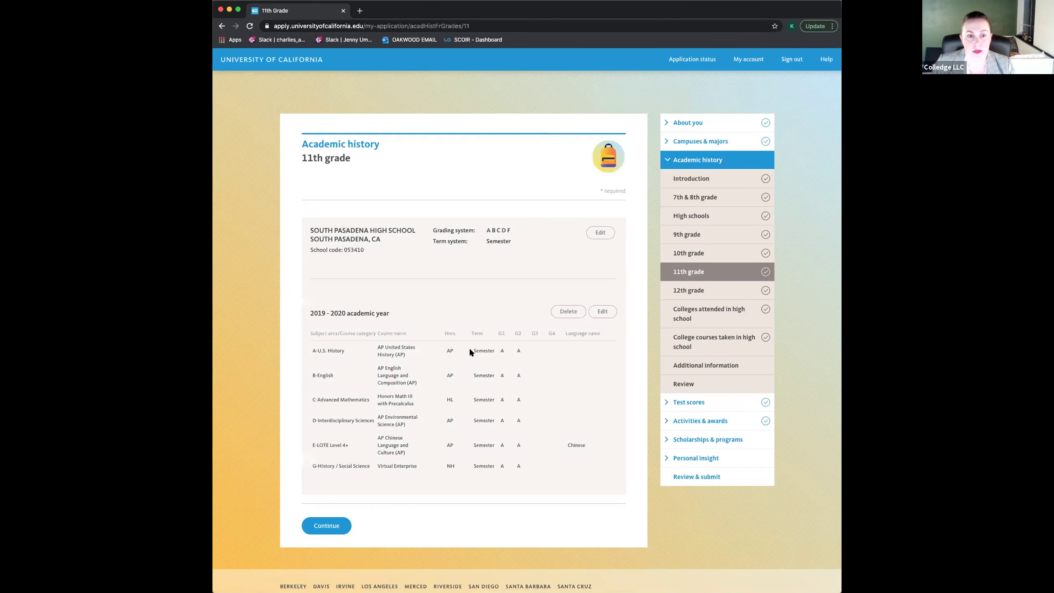
pyautogui.scroll(-2, 470, 352)
pyautogui.click(603, 258)
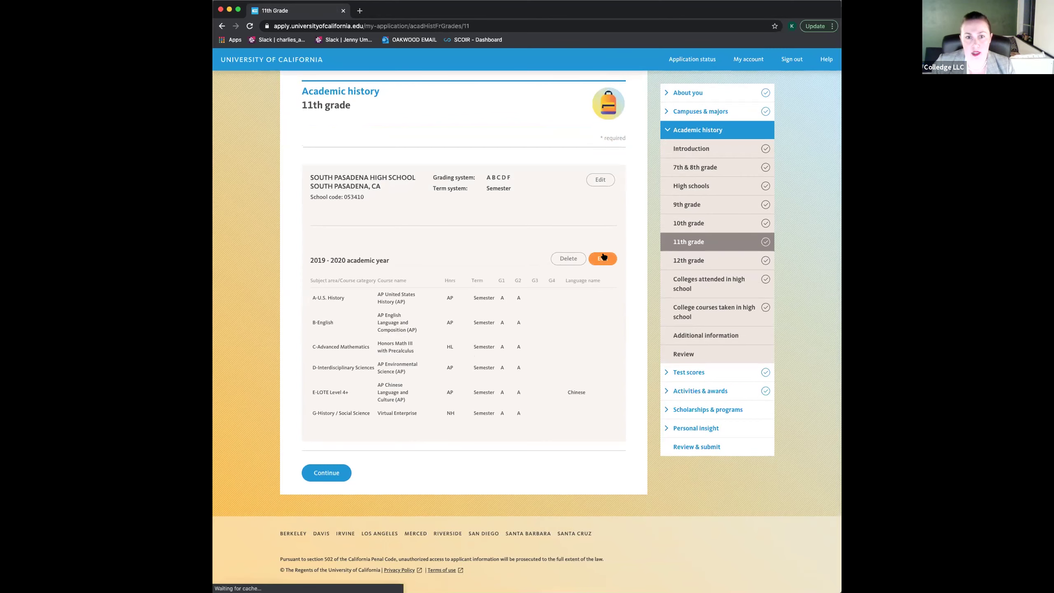
# Collapse every expanded 11th grade subject section, from History/Social Science through College-Prep Electives.
pyautogui.scroll(-10, 471, 357)
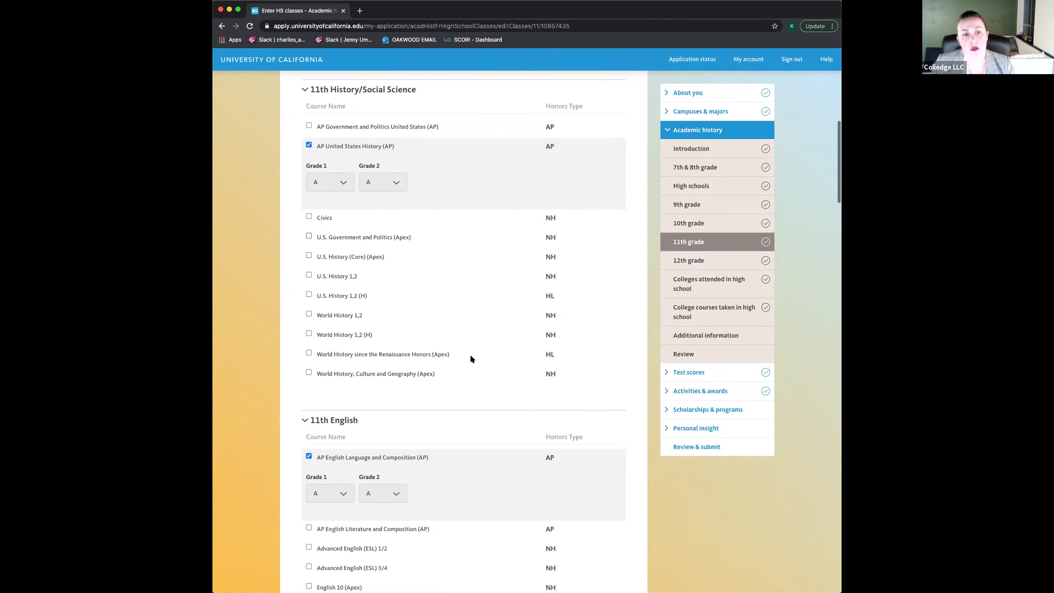
pyautogui.scroll(1, 471, 358)
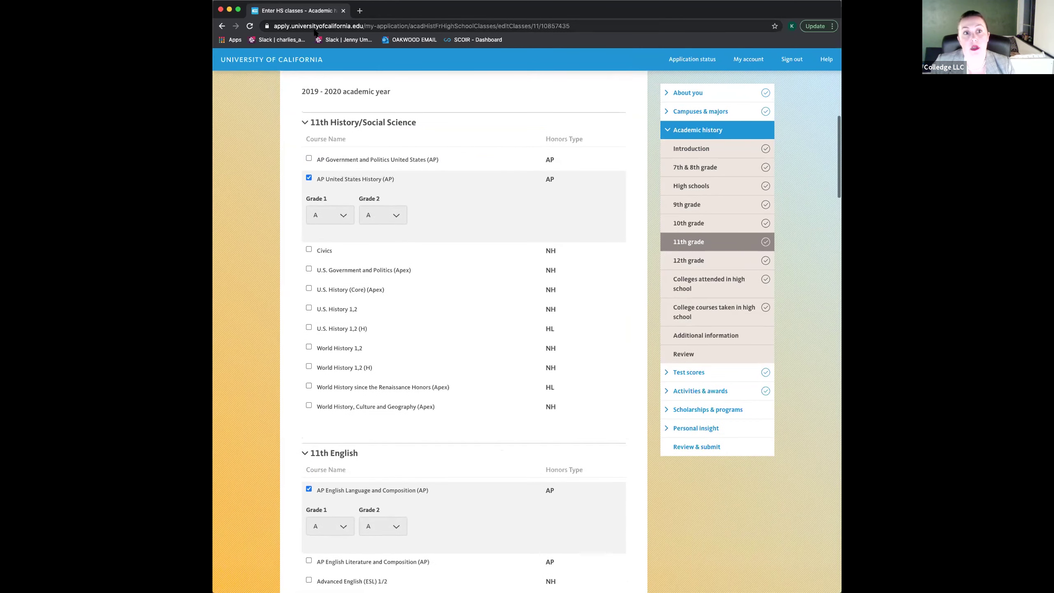
pyautogui.click(304, 122)
pyautogui.click(304, 144)
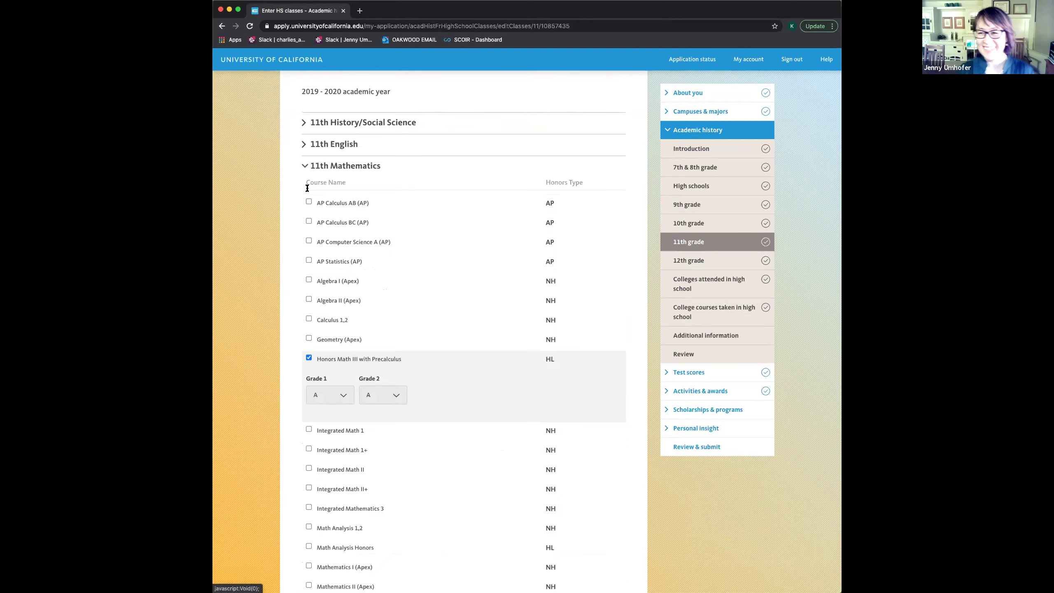
pyautogui.click(305, 166)
pyautogui.click(305, 188)
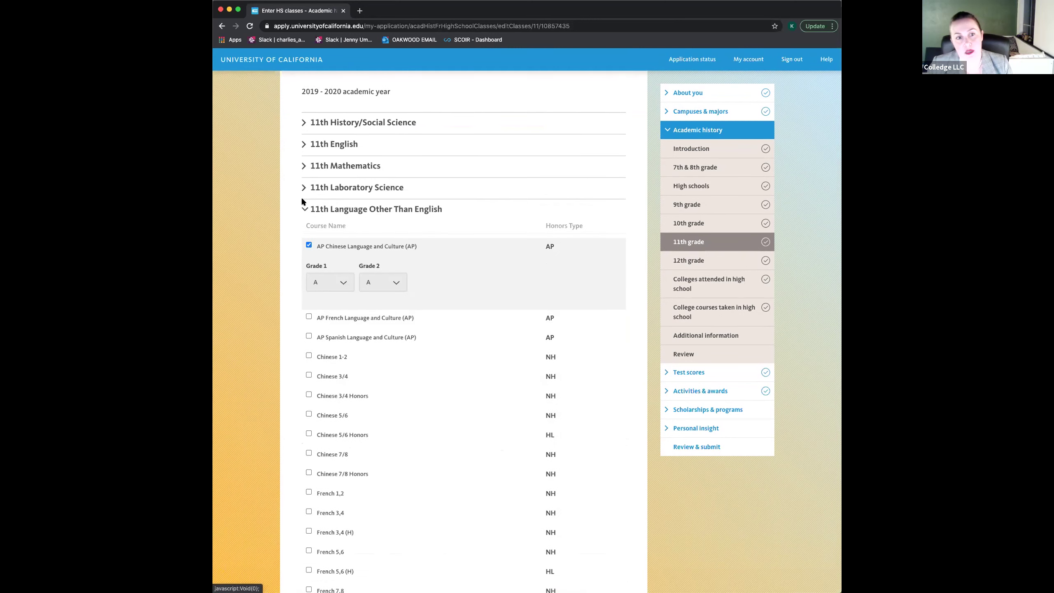
pyautogui.click(304, 209)
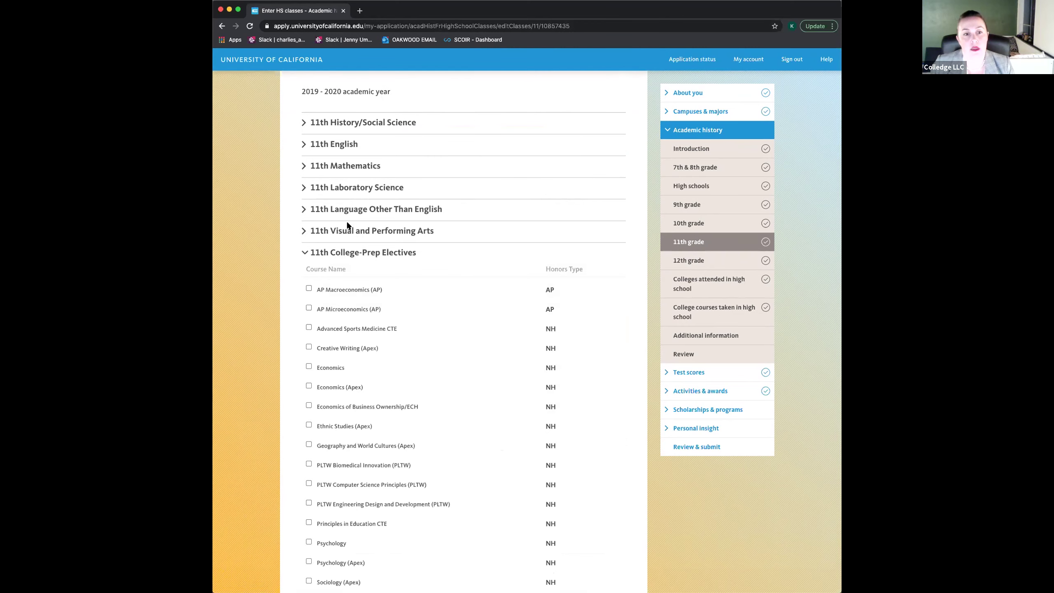
pyautogui.click(305, 252)
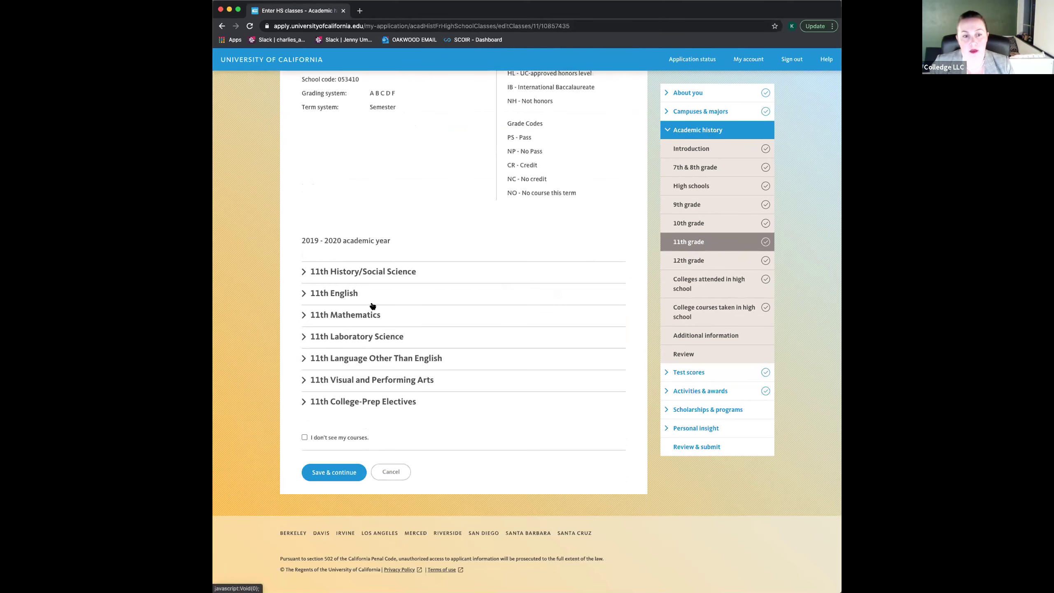
pyautogui.scroll(-1, 373, 303)
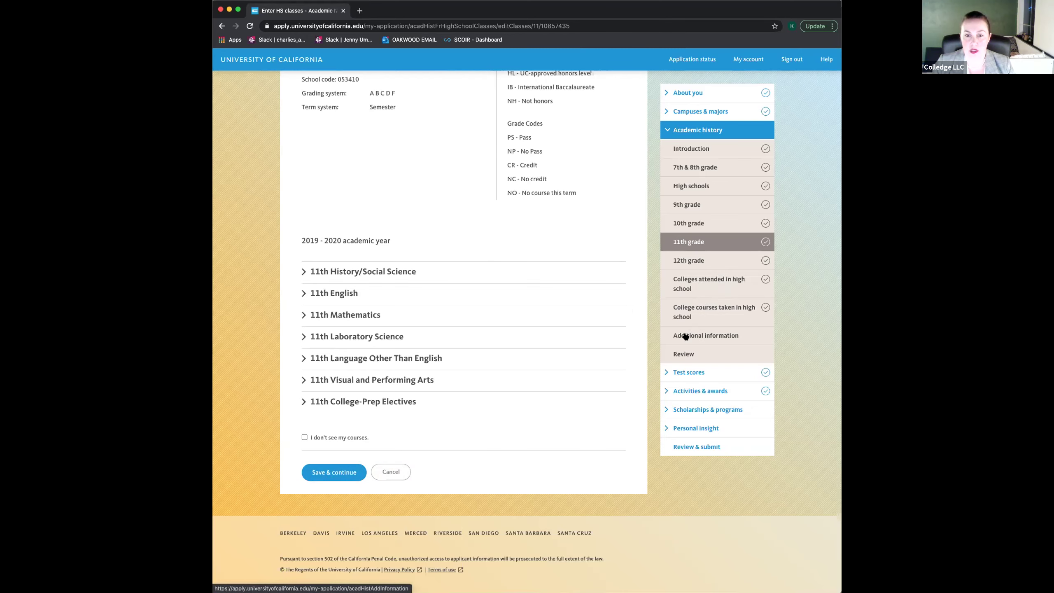
# Open the Academic history Review page and examine its entries from 7th & 8th grade through 12th grade, colleges and Additional information.
pyautogui.click(685, 355)
pyautogui.scroll(-5, 563, 495)
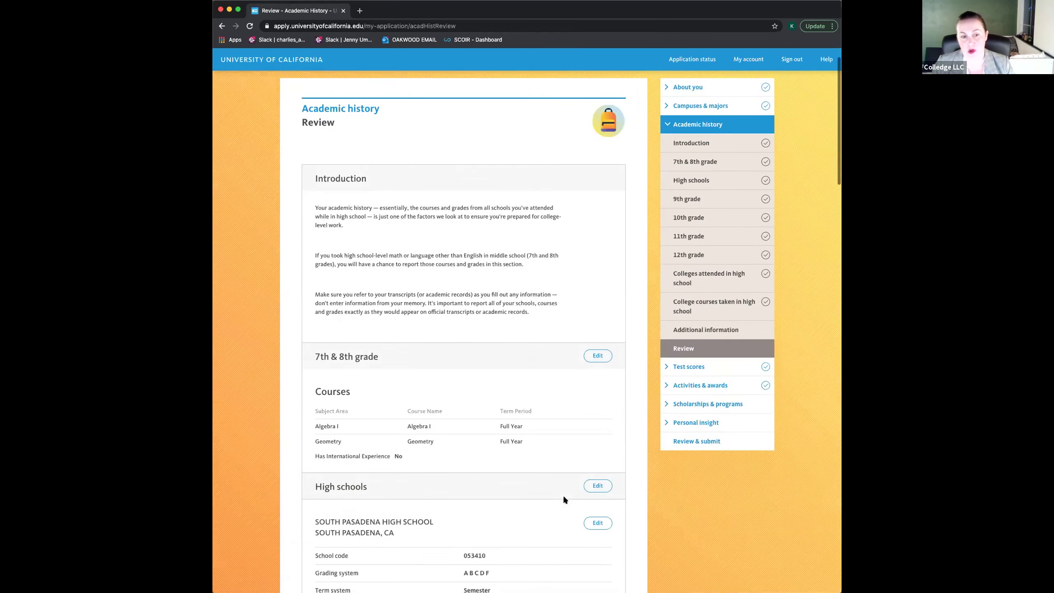
pyautogui.scroll(-7, 564, 499)
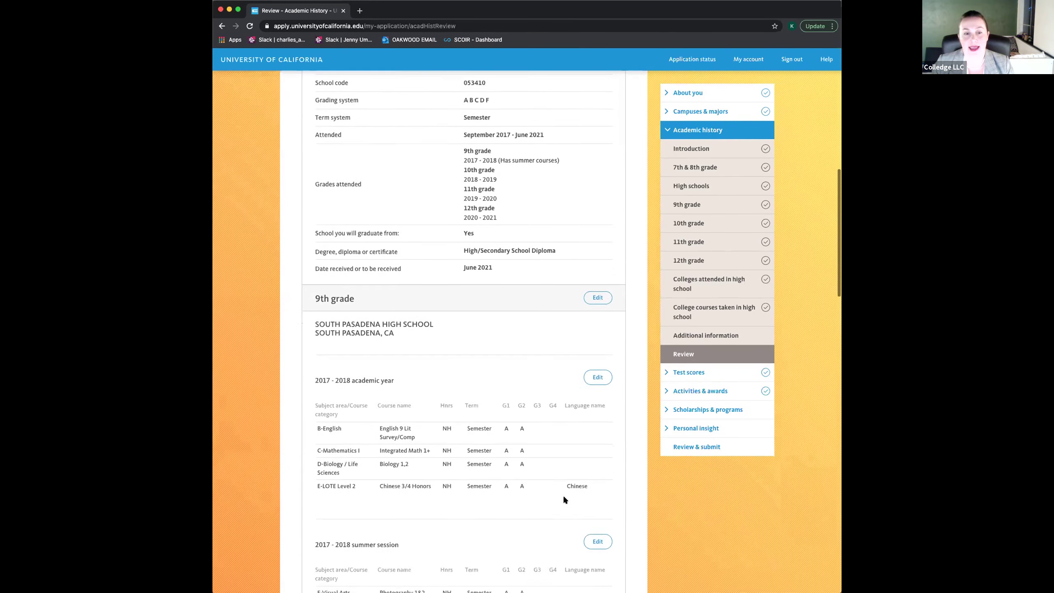
pyautogui.scroll(-4, 565, 497)
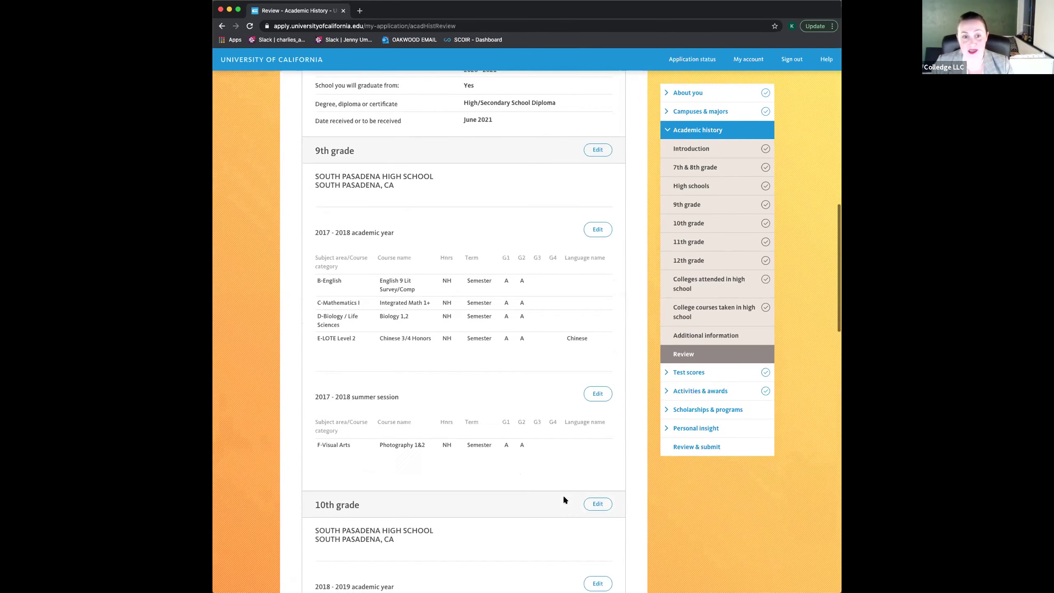
pyautogui.scroll(-7, 564, 499)
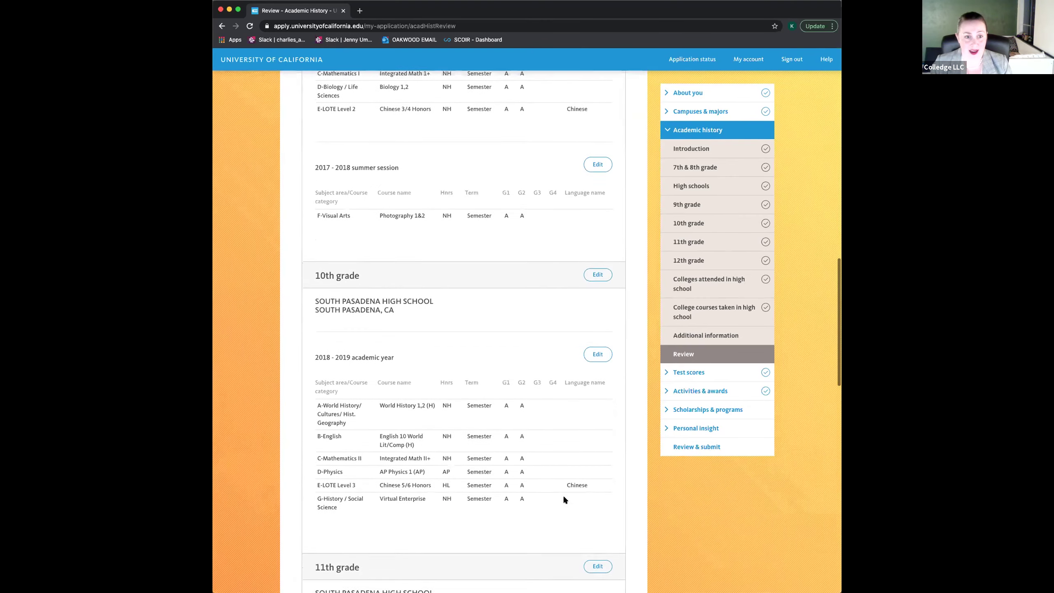
pyautogui.scroll(-3, 565, 498)
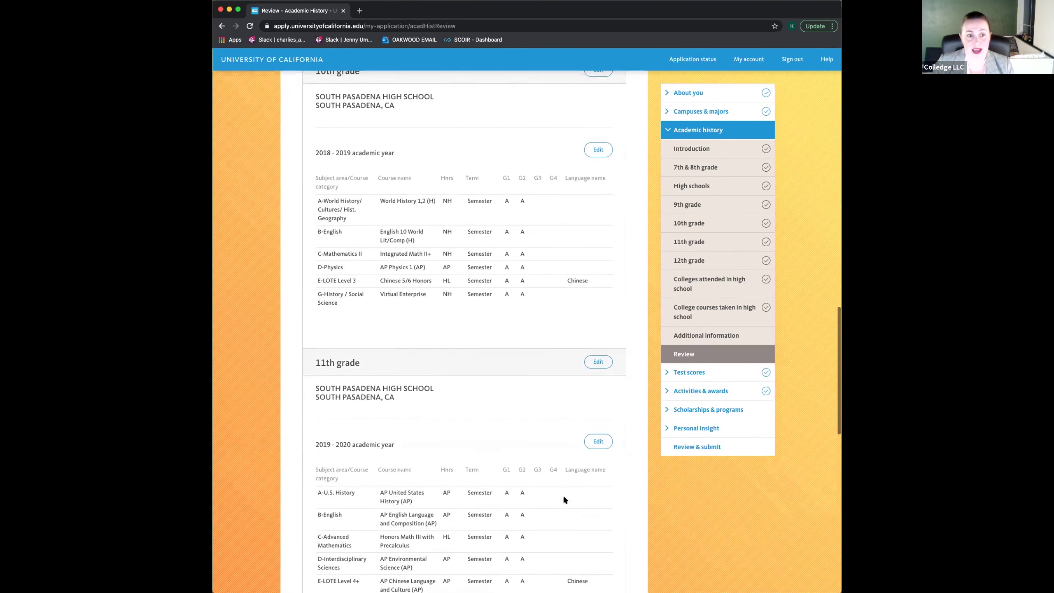
pyautogui.scroll(-5, 564, 498)
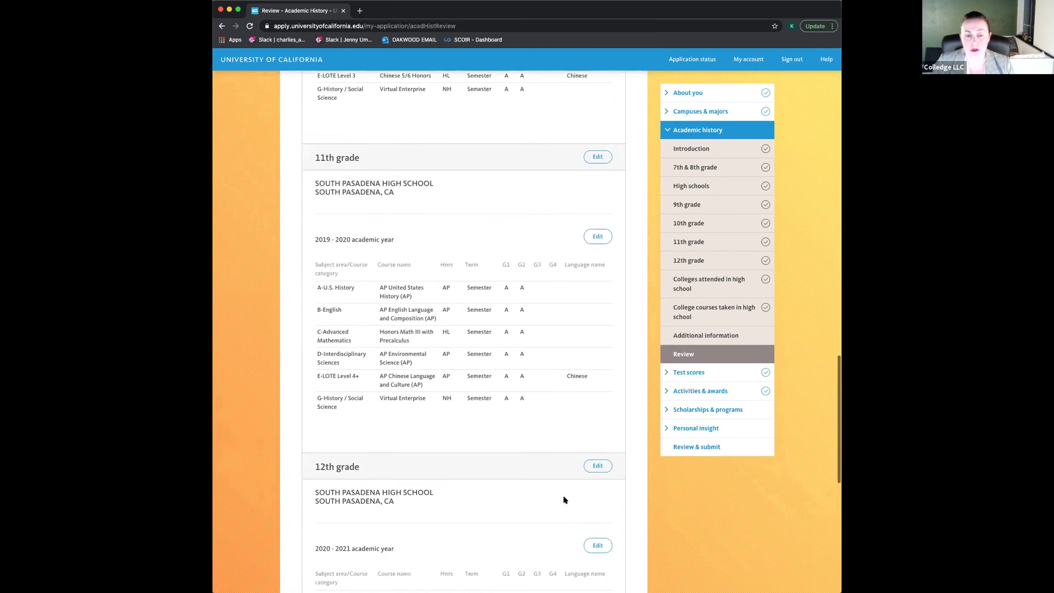
pyautogui.scroll(-4, 564, 500)
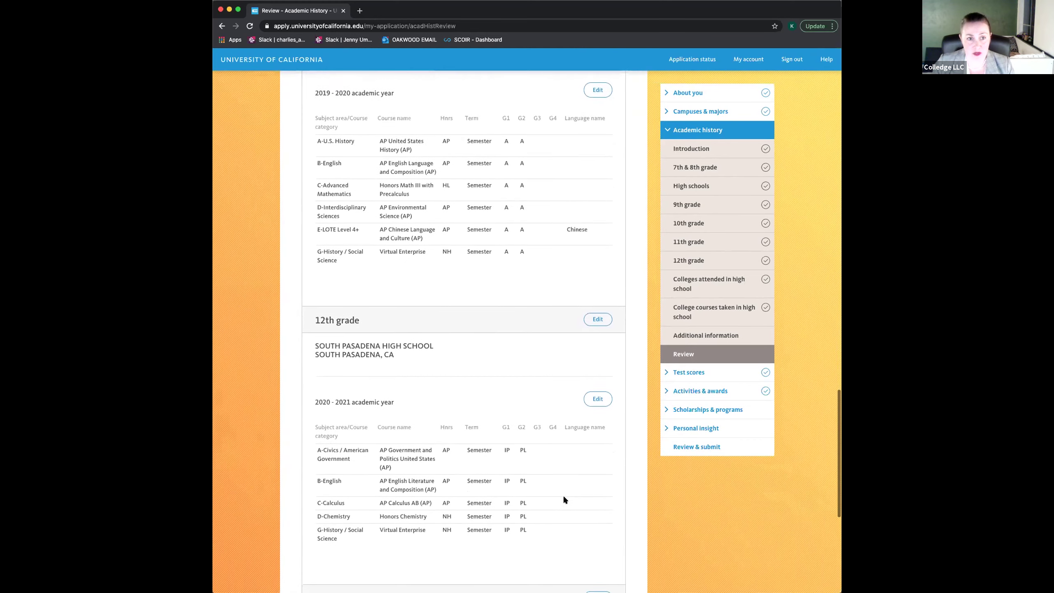
pyautogui.scroll(-4, 563, 500)
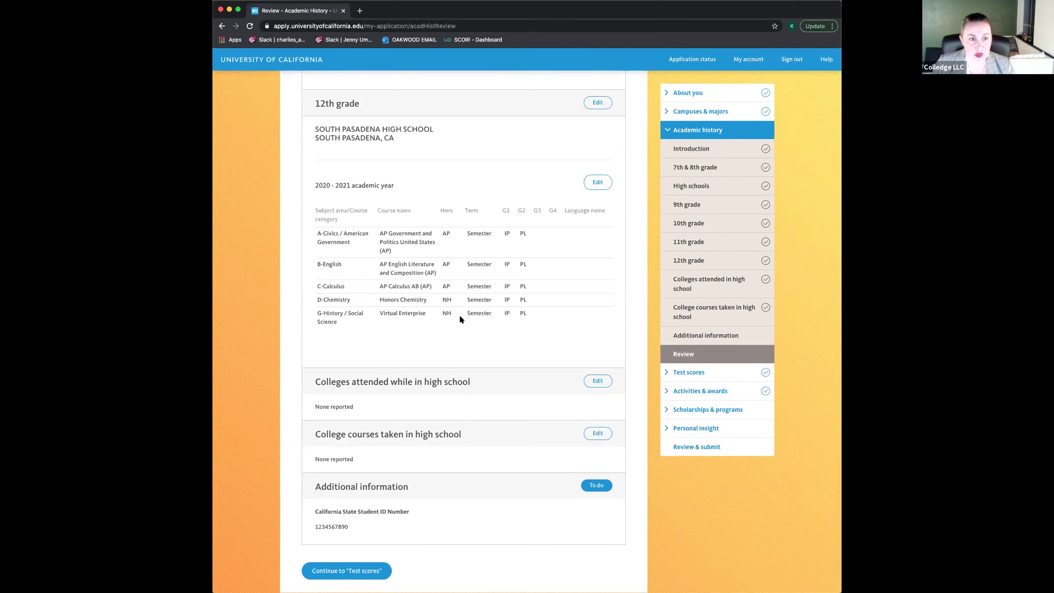
pyautogui.scroll(-3, 459, 311)
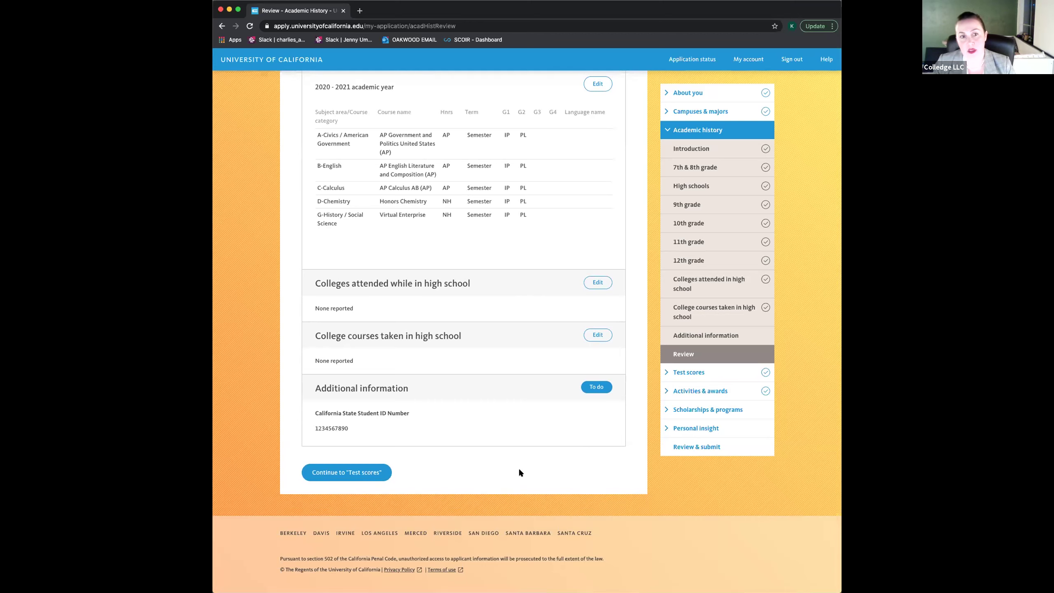
# Continue to the Test scores section and examine the ACT & SAT reporting instructions.
pyautogui.click(350, 474)
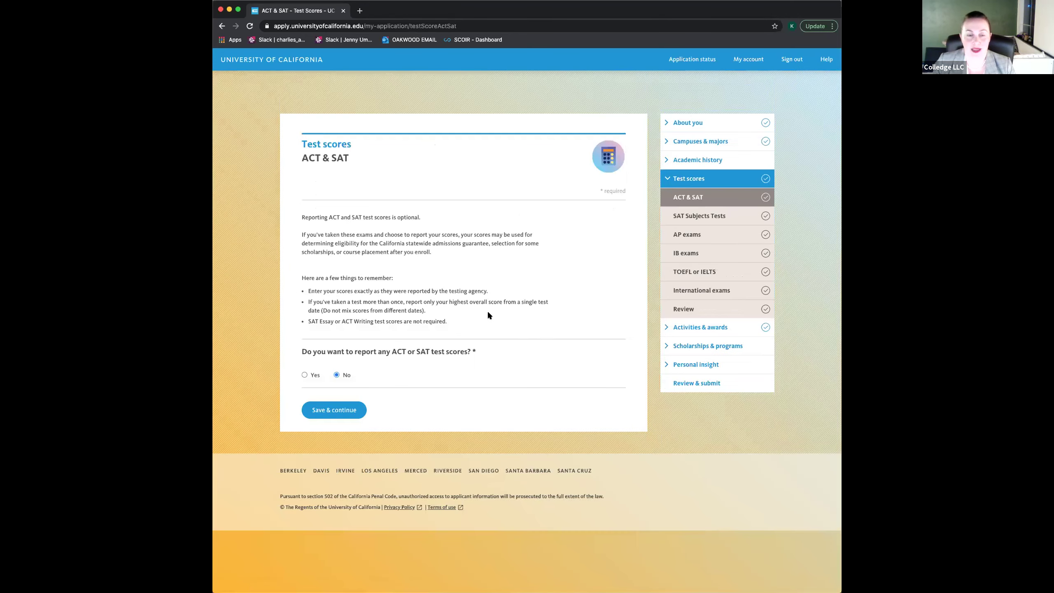
pyautogui.scroll(-1, 487, 315)
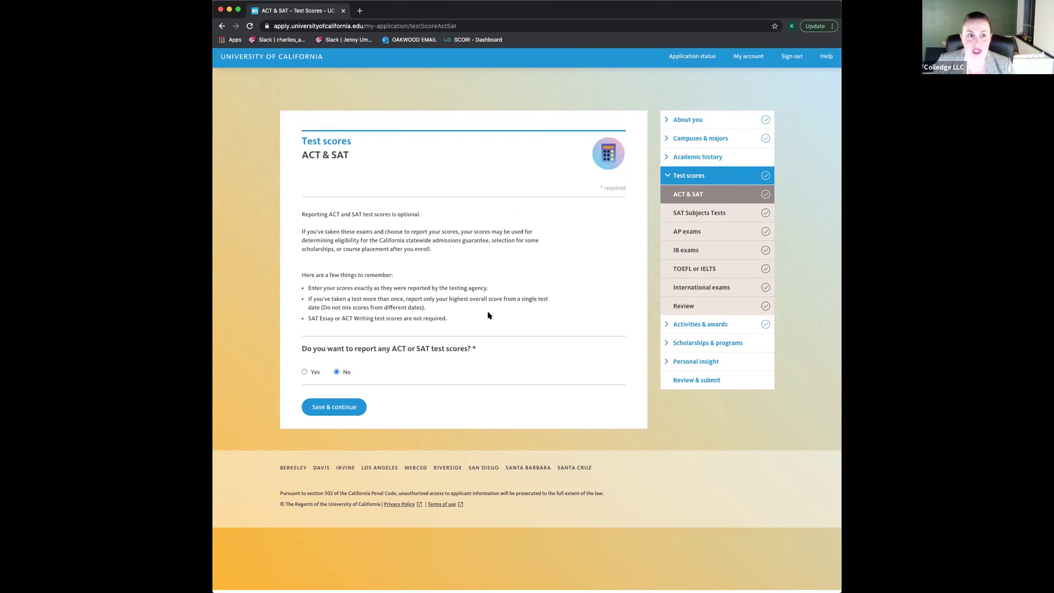
pyautogui.scroll(1, 367, 130)
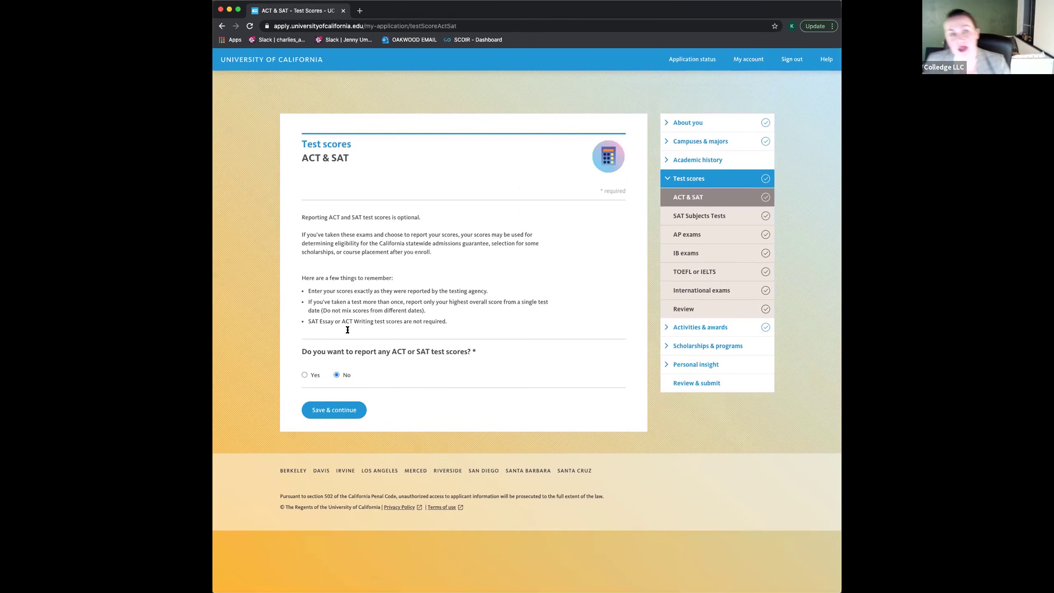
pyautogui.click(411, 221)
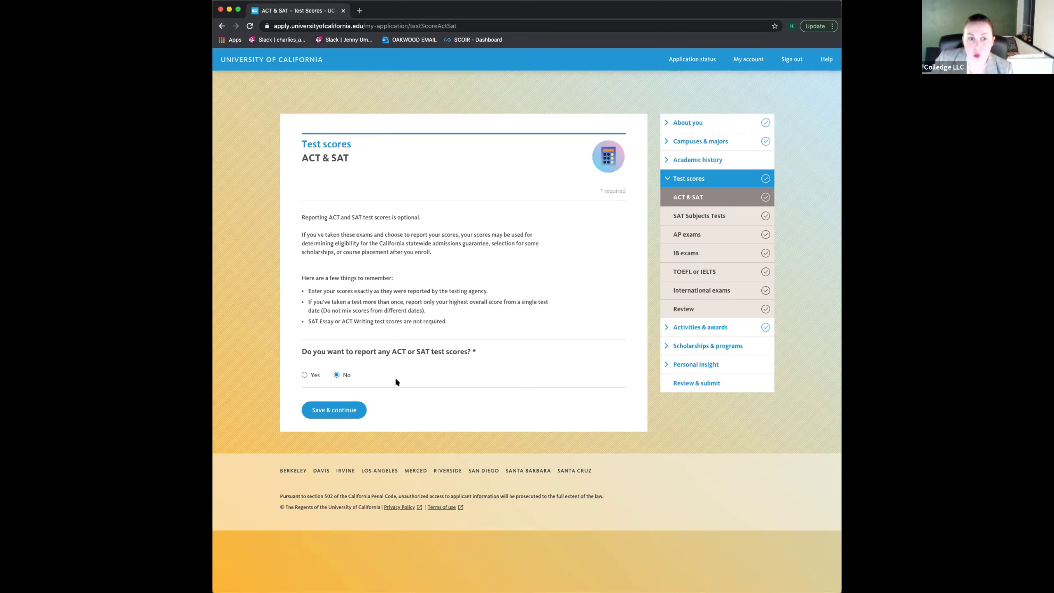
# Answer Yes to reporting ACT or SAT scores, and open the ACT test information form to examine its fields.
pyautogui.click(302, 372)
pyautogui.scroll(-1, 402, 385)
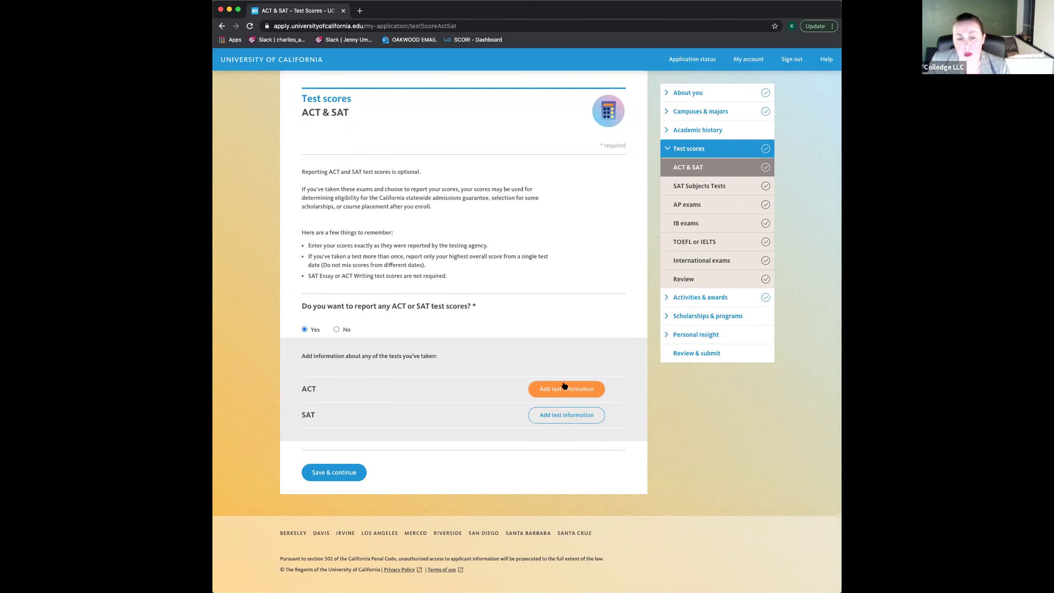
pyautogui.click(543, 392)
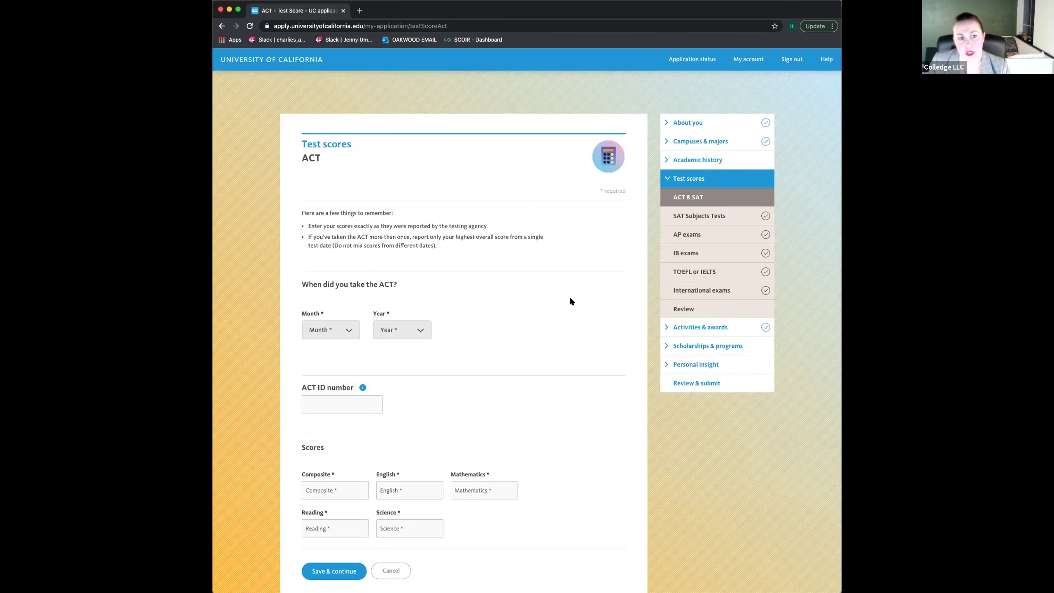
pyautogui.scroll(-3, 570, 301)
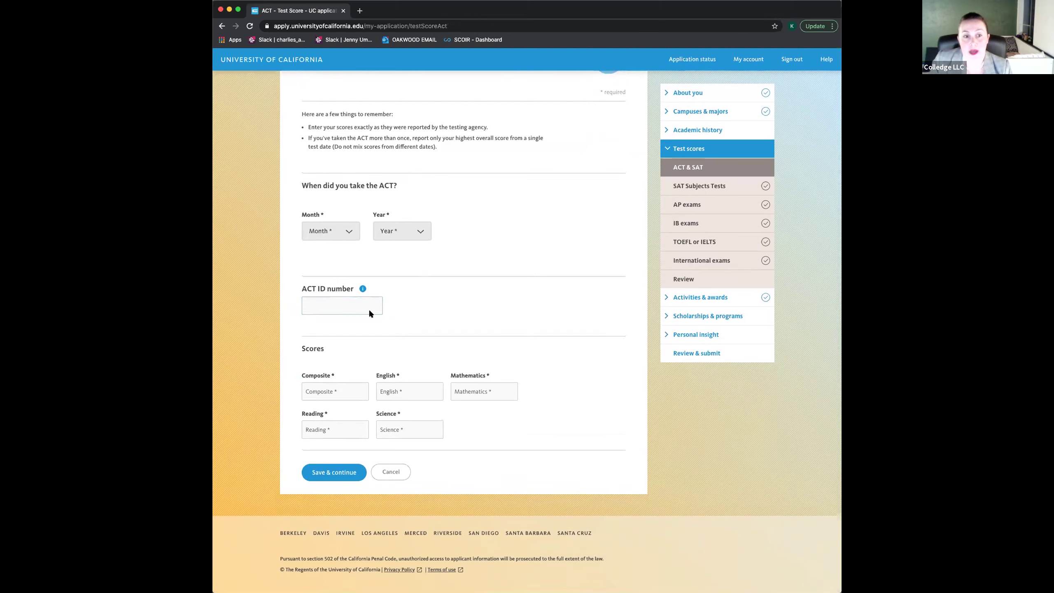
pyautogui.moveTo(362, 289)
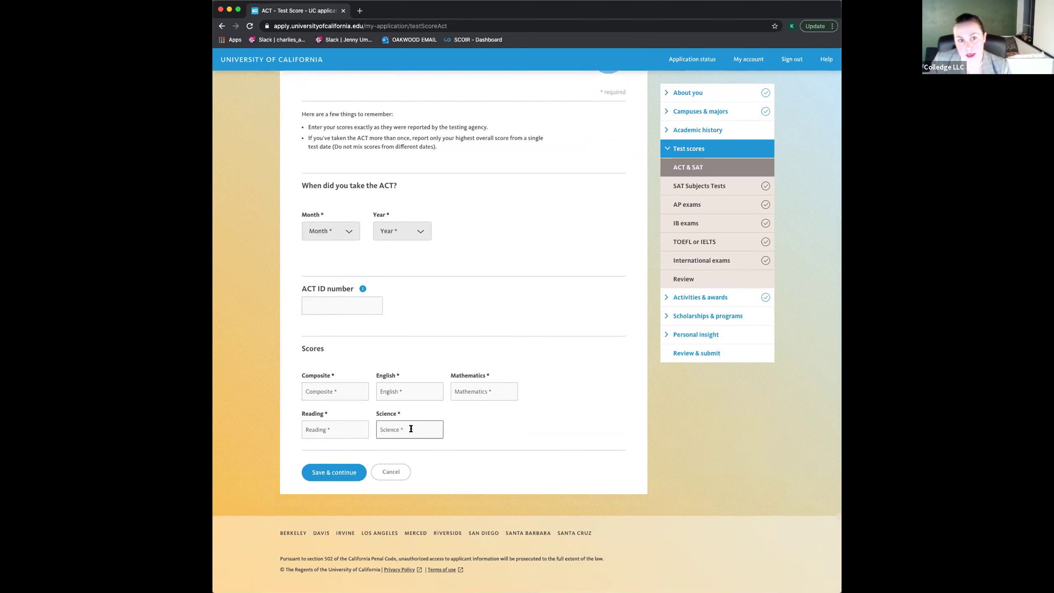
# Try to save the blank ACT form and examine which fields are required.
pyautogui.click(324, 473)
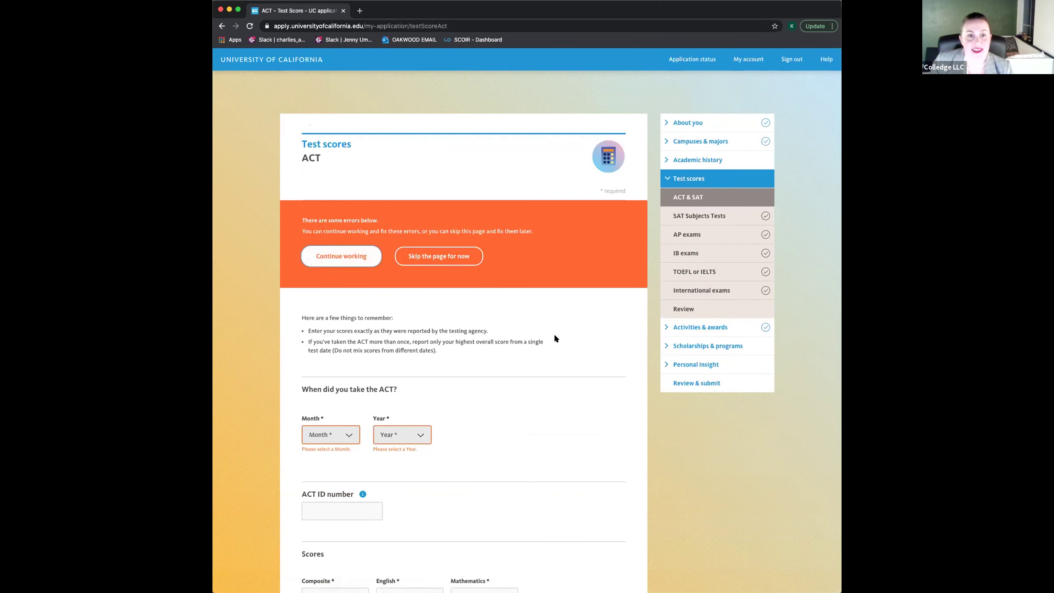
pyautogui.scroll(-5, 453, 385)
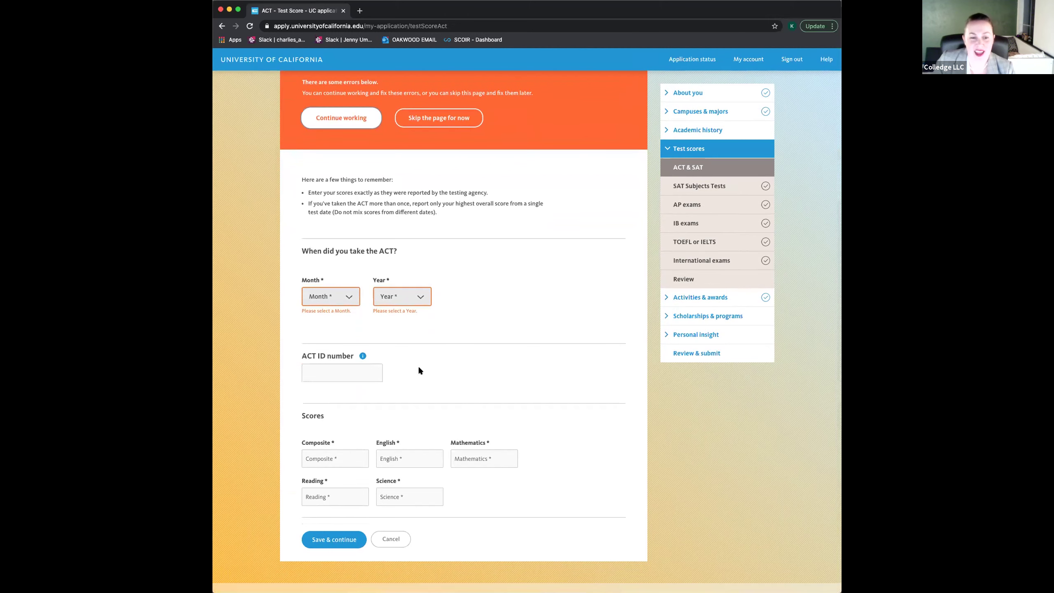
pyautogui.scroll(2, 514, 265)
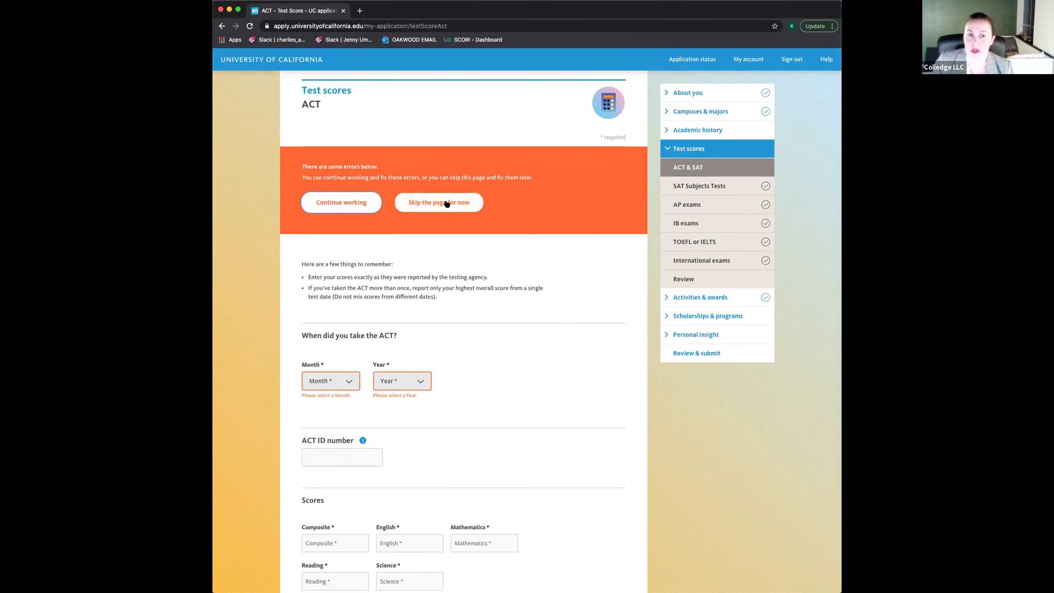
# Enter 31 as the Composite score on the ACT form.
pyautogui.click(337, 390)
pyautogui.click(399, 508)
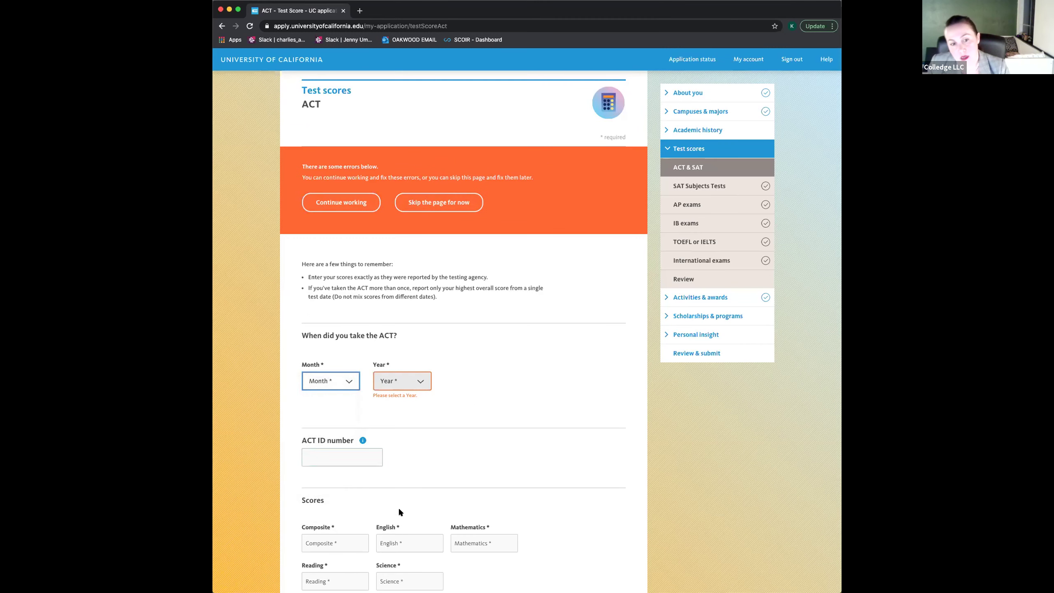
pyautogui.click(332, 543)
pyautogui.write('31')
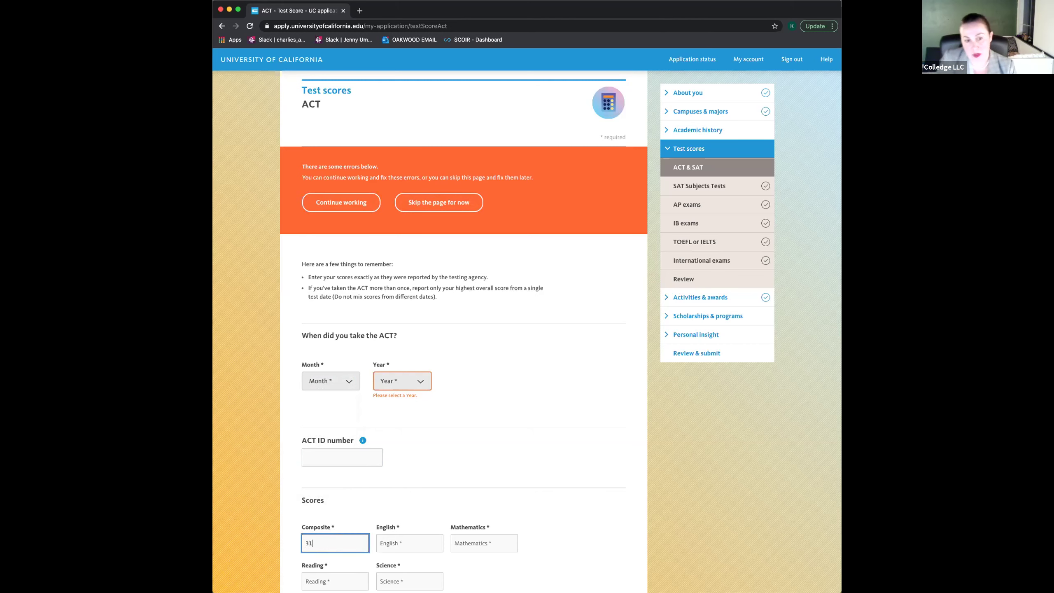
pyautogui.click(519, 501)
pyautogui.scroll(-3, 519, 501)
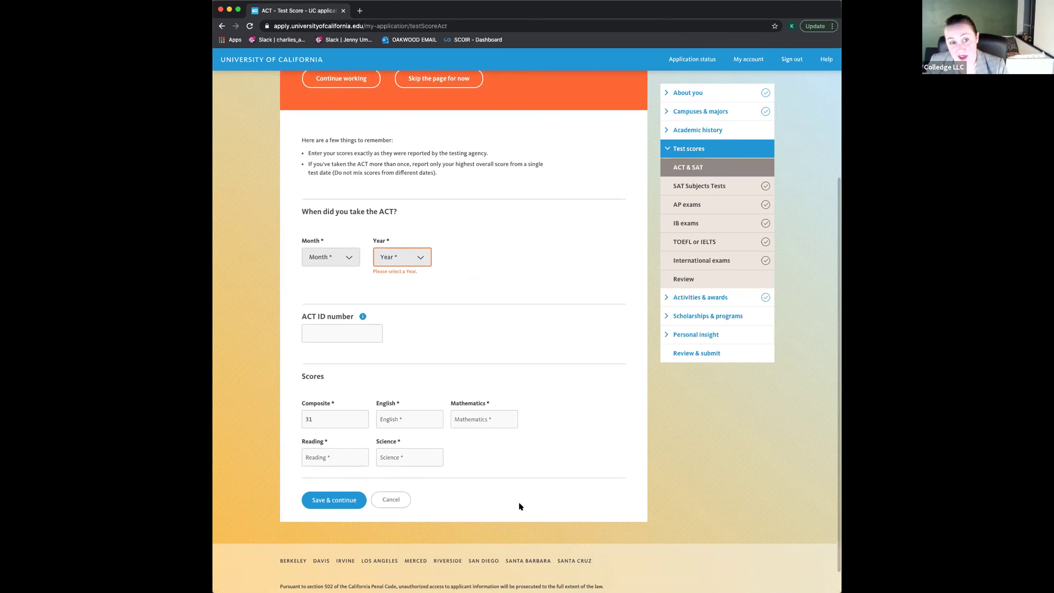
# Set the ACT test date to May 2020 and submit the incomplete form, choosing to skip the page for now.
pyautogui.click(348, 254)
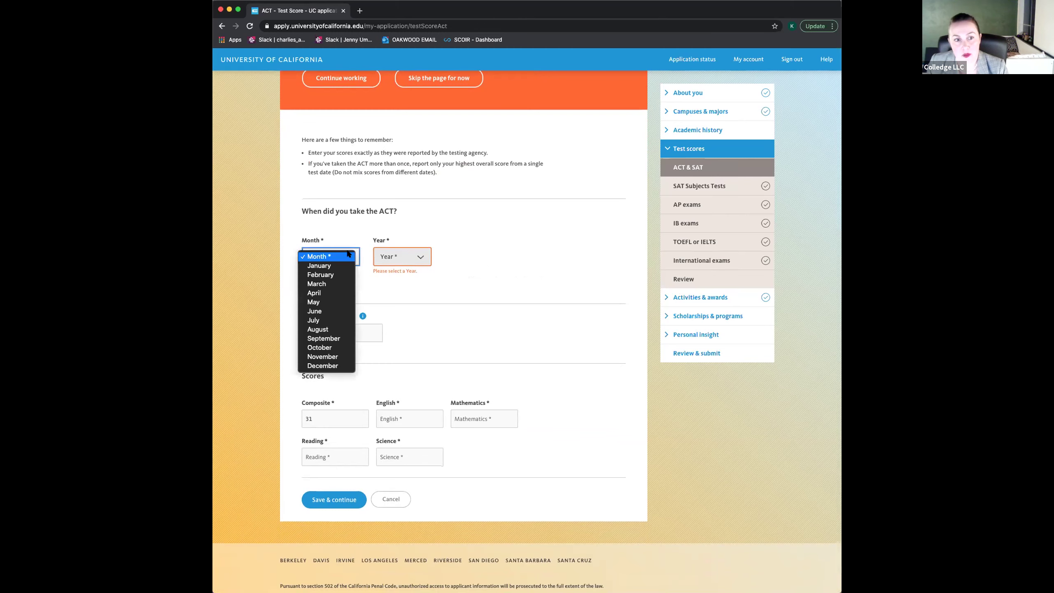
pyautogui.click(343, 305)
pyautogui.click(407, 257)
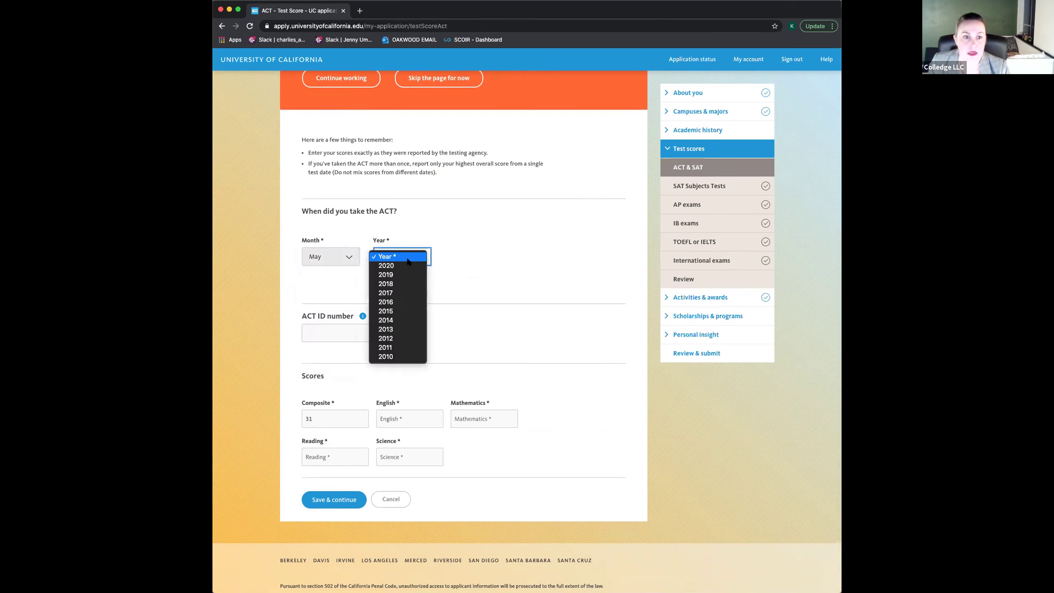
pyautogui.click(407, 266)
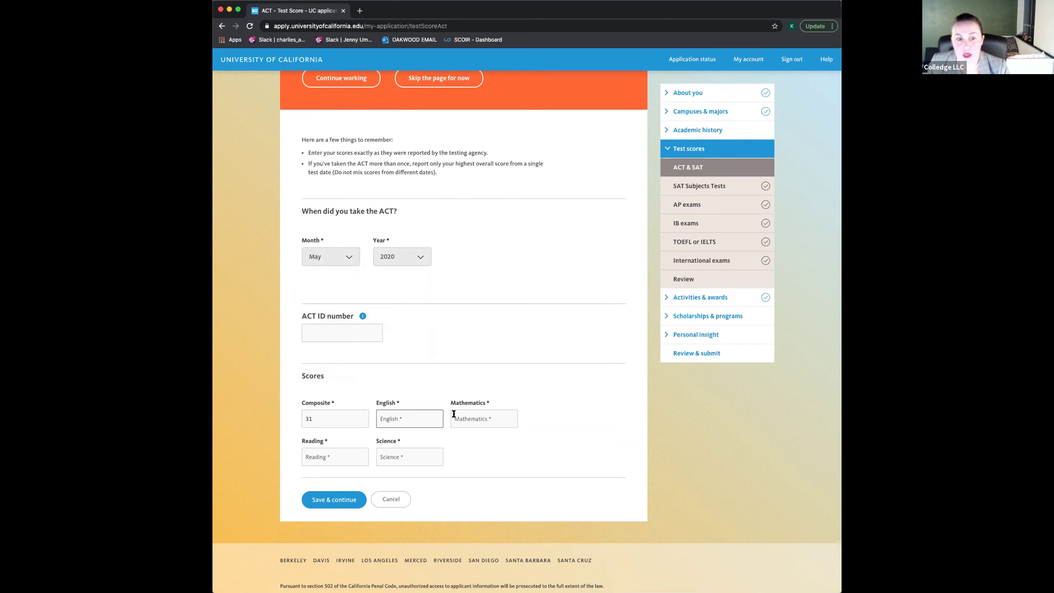
pyautogui.click(317, 499)
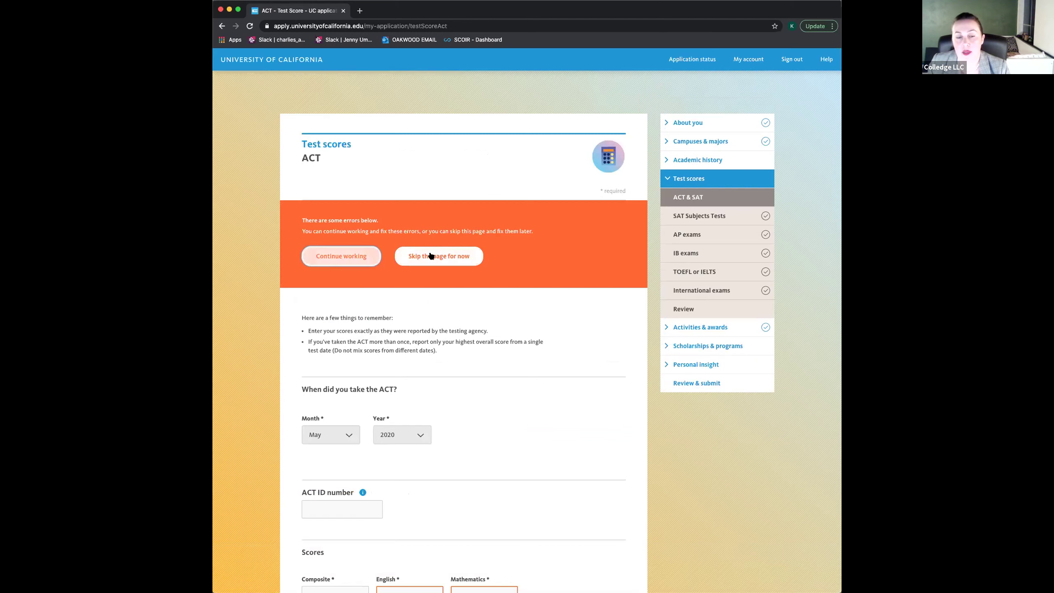
pyautogui.click(432, 254)
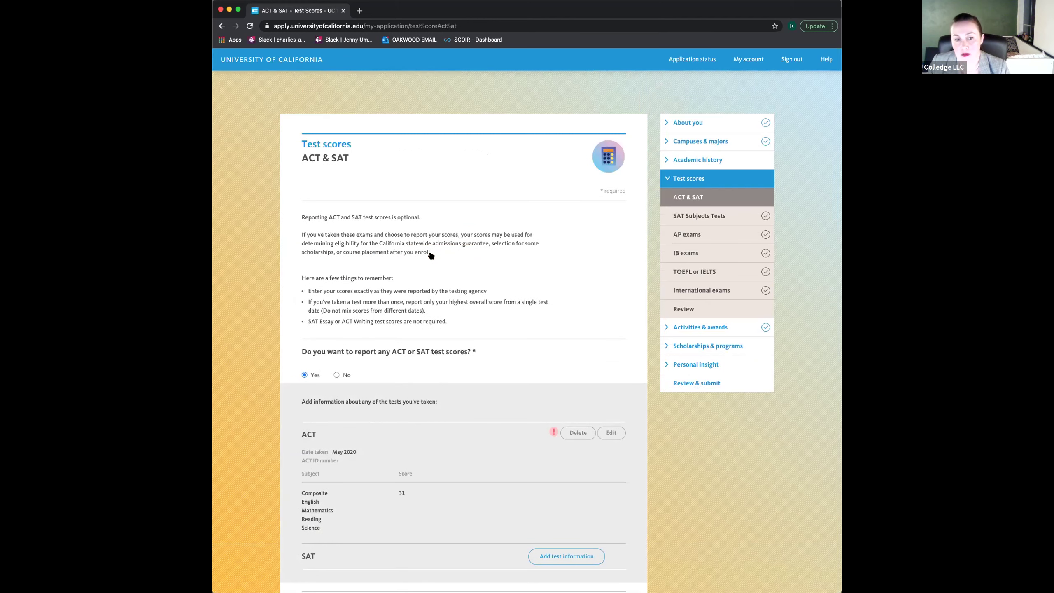
# Save the ACT & SAT page, choose to skip its errors for now, and save the SAT Subject Tests page.
pyautogui.scroll(-5, 471, 331)
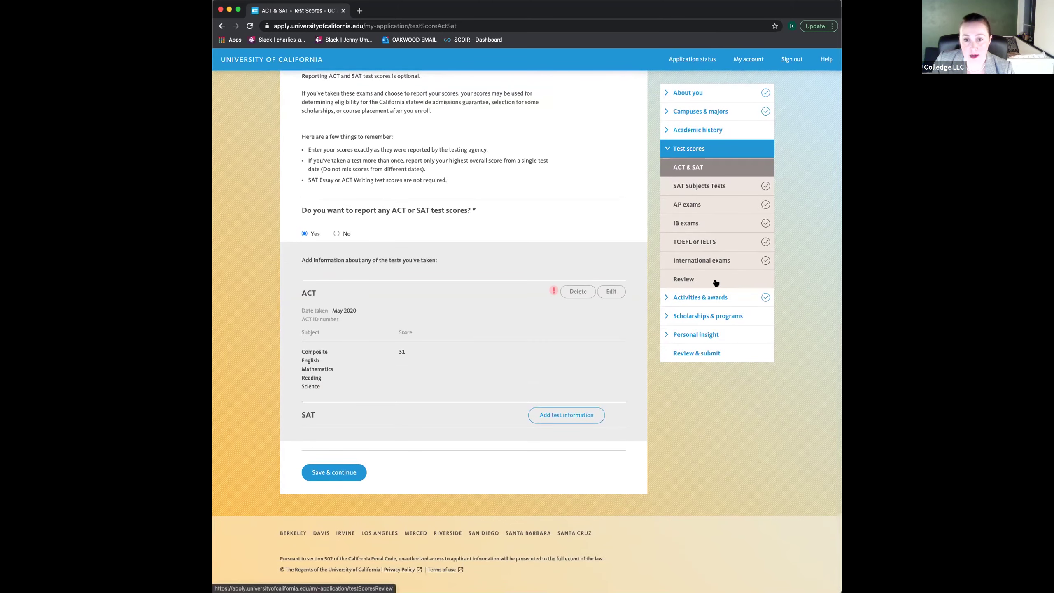
pyautogui.click(339, 473)
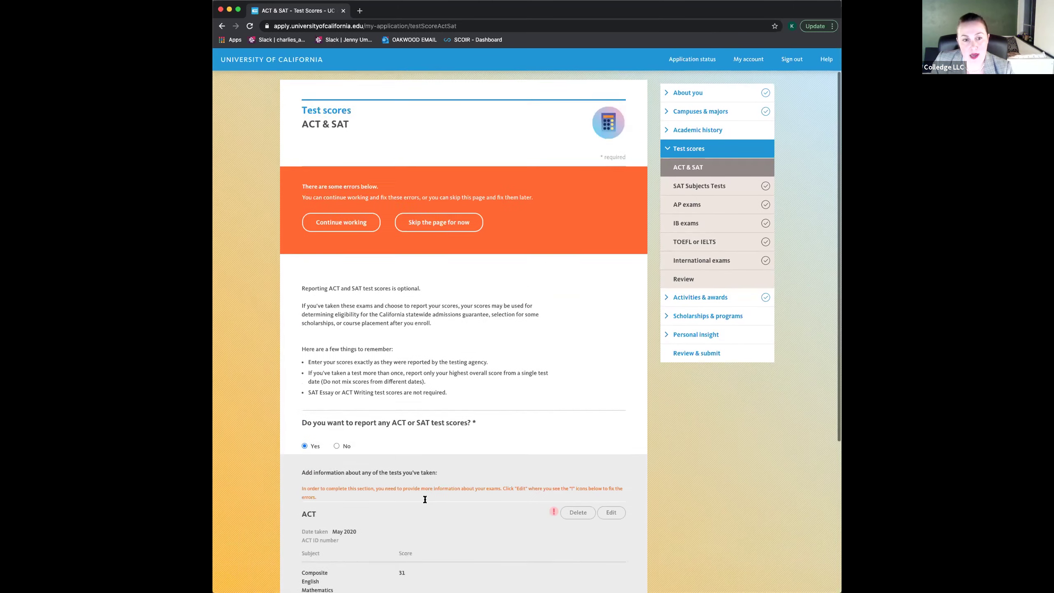
pyautogui.click(427, 257)
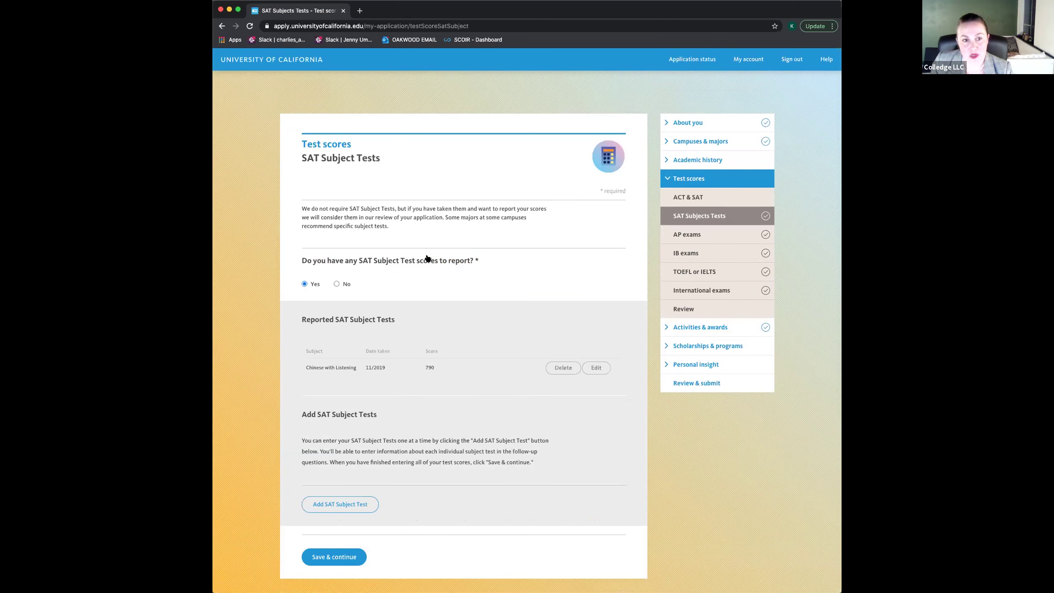
pyautogui.click(345, 557)
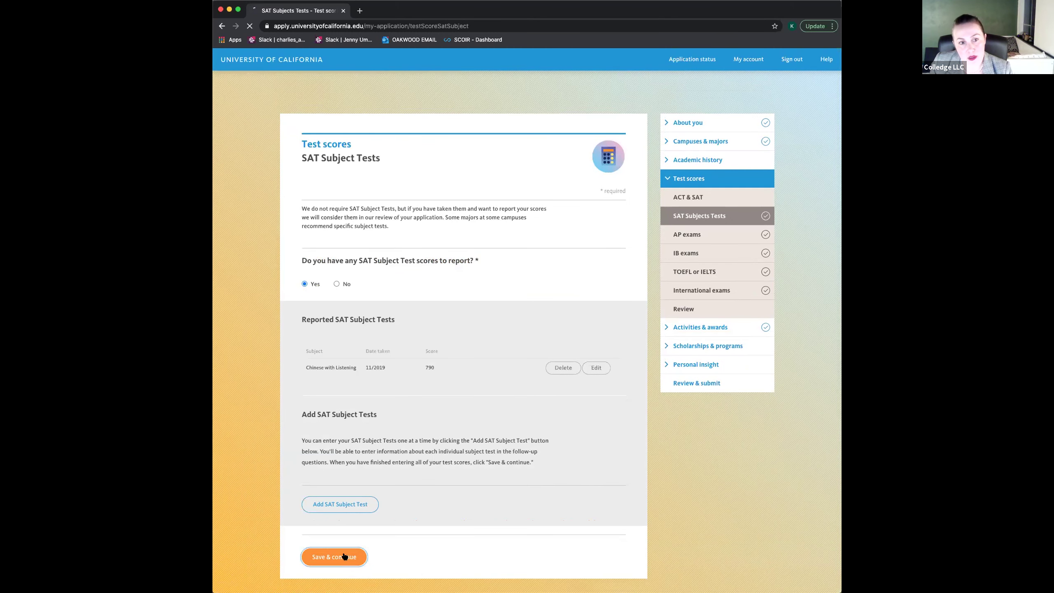
# Review the reported AP exams with their dates and scores, and save the AP exams page.
pyautogui.scroll(-3, 450, 416)
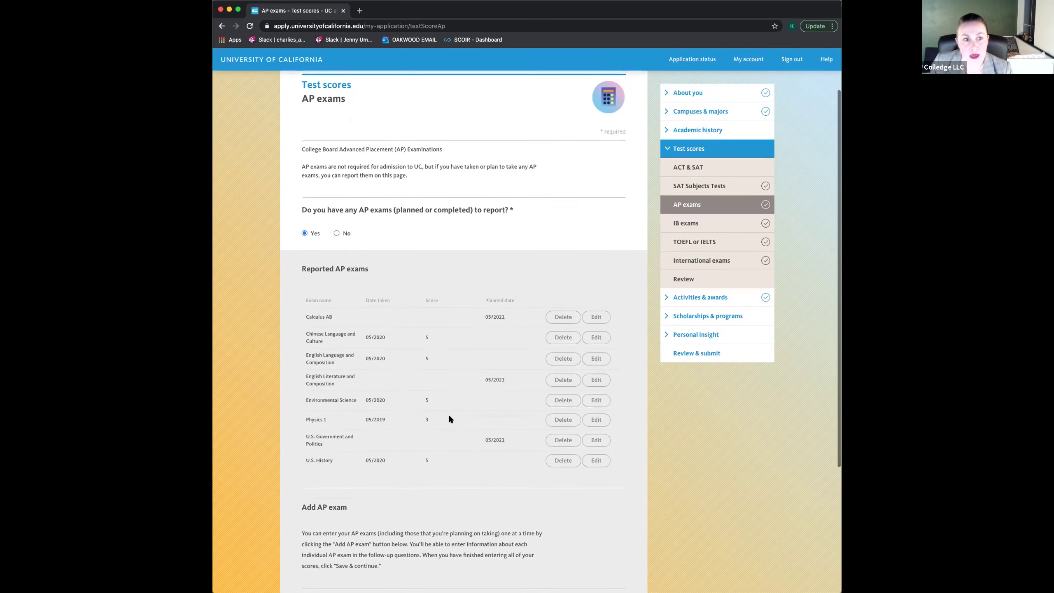
pyautogui.scroll(-1, 450, 417)
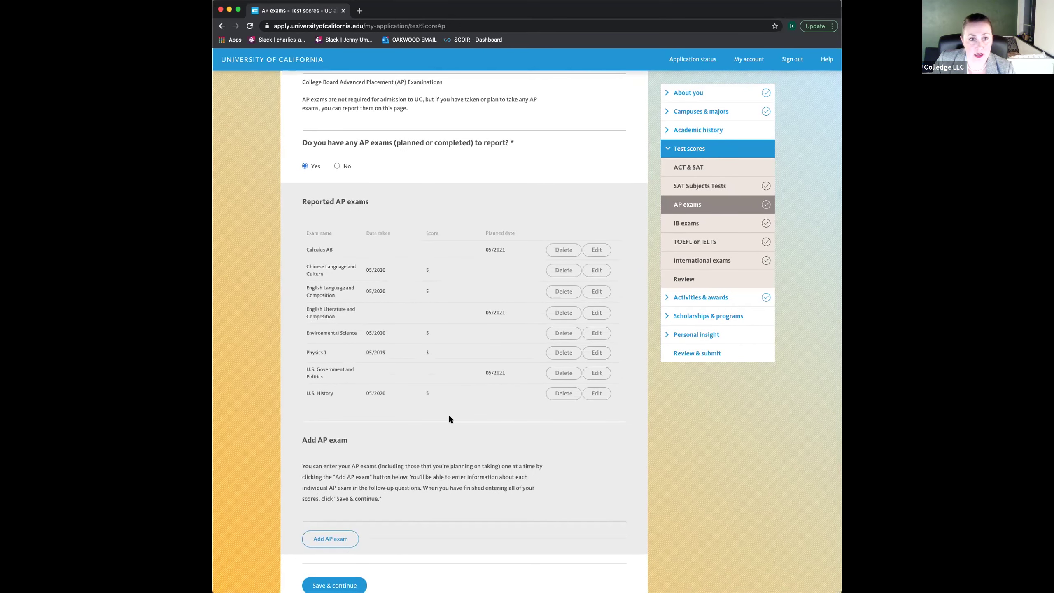
pyautogui.scroll(-1, 450, 417)
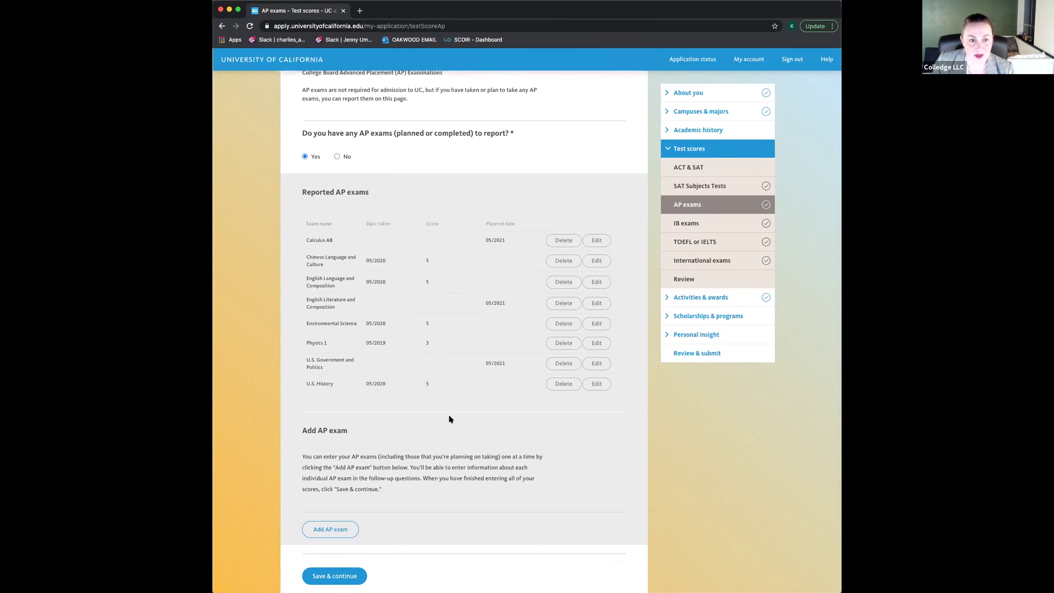
pyautogui.scroll(-1, 448, 414)
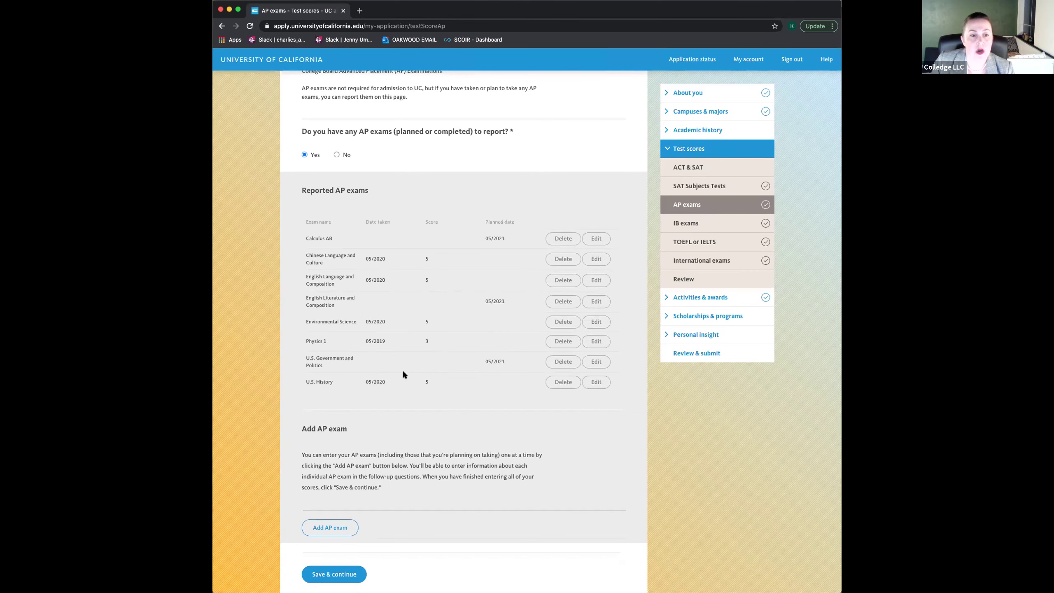
pyautogui.scroll(-5, 406, 361)
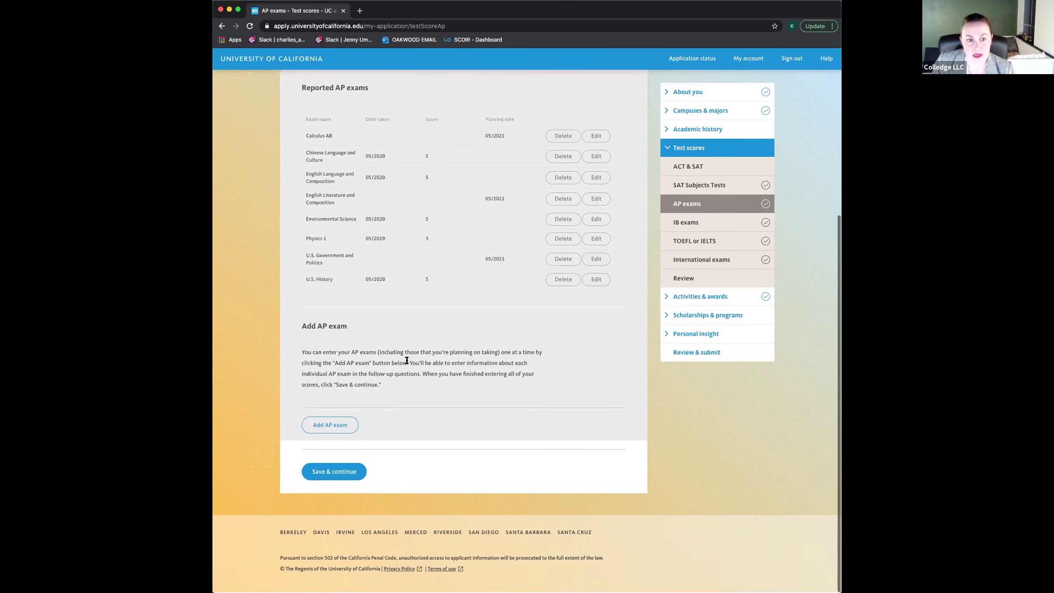
pyautogui.click(350, 478)
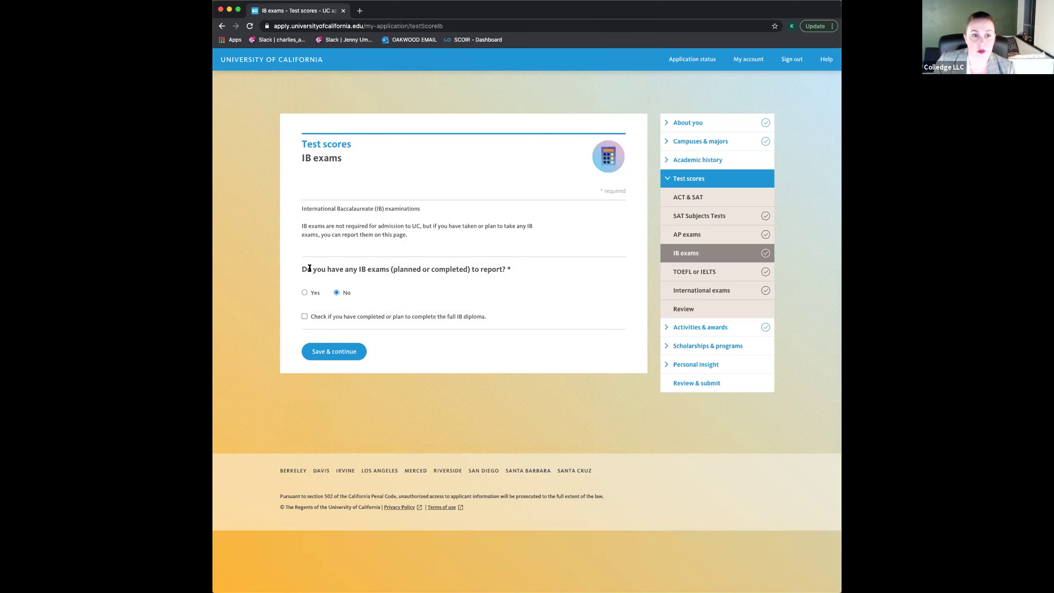
# Save the IB, TOEFL or IELTS and International exams pages, and continue past the Test scores review to Activities & awards.
pyautogui.click(337, 352)
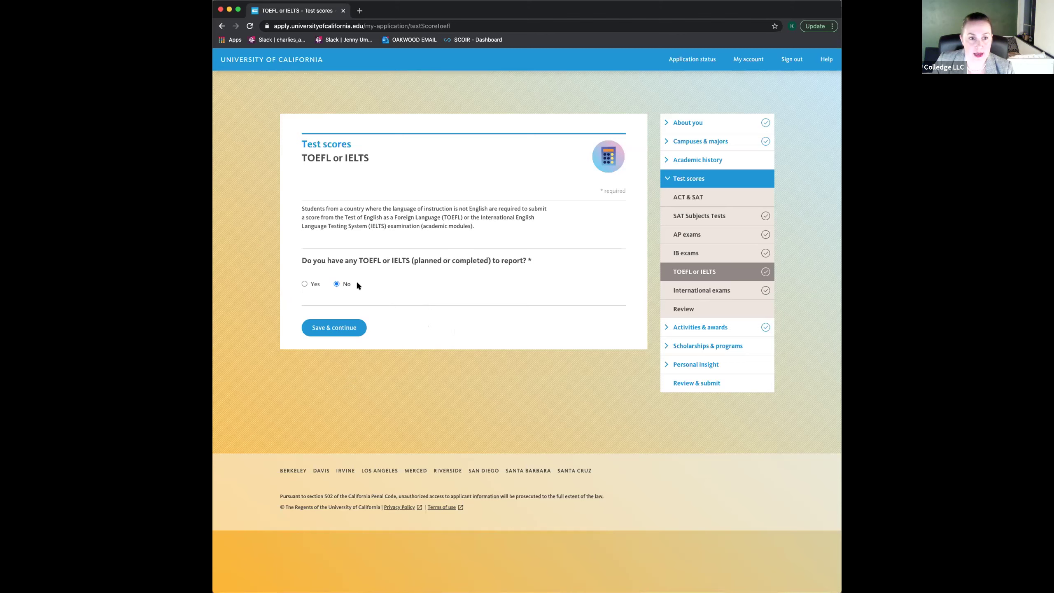
pyautogui.click(347, 331)
pyautogui.click(330, 333)
pyautogui.scroll(-10, 405, 369)
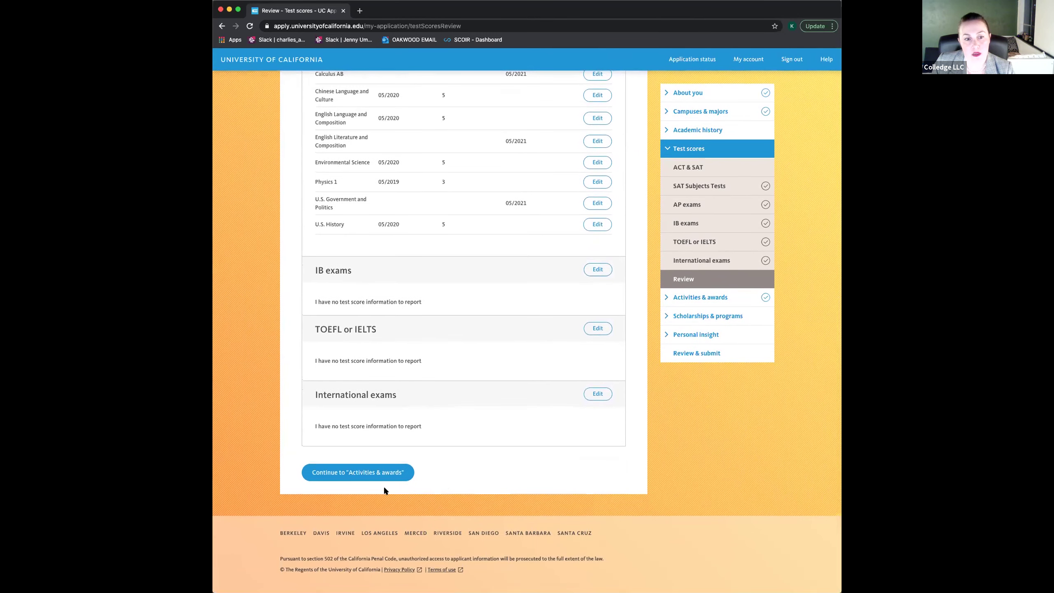
pyautogui.click(377, 472)
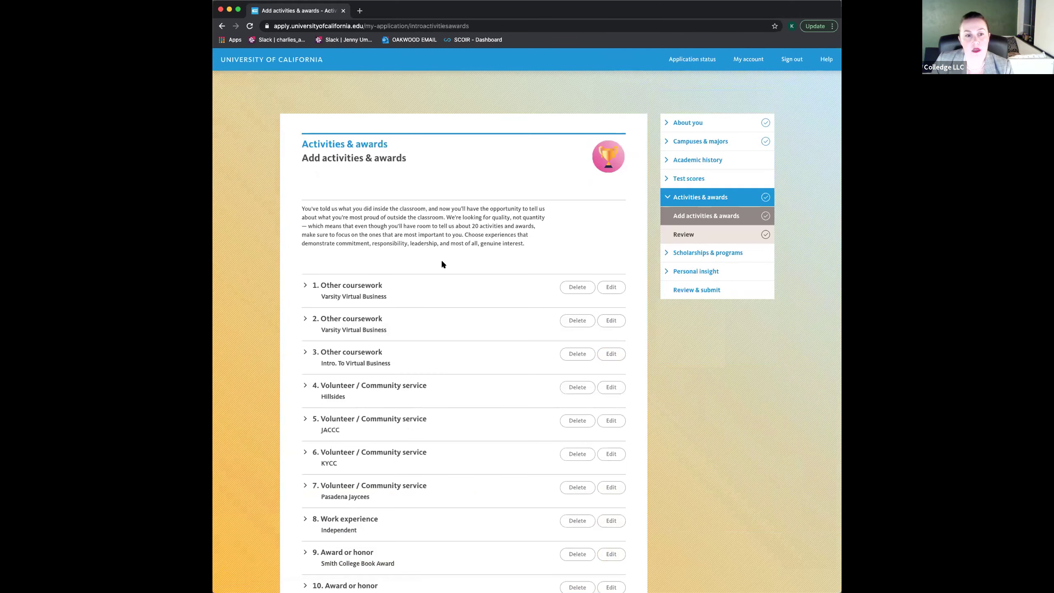
# Look through the full list of reported activities and awards and their categories.
pyautogui.scroll(-5, 443, 264)
pyautogui.scroll(-5, 443, 262)
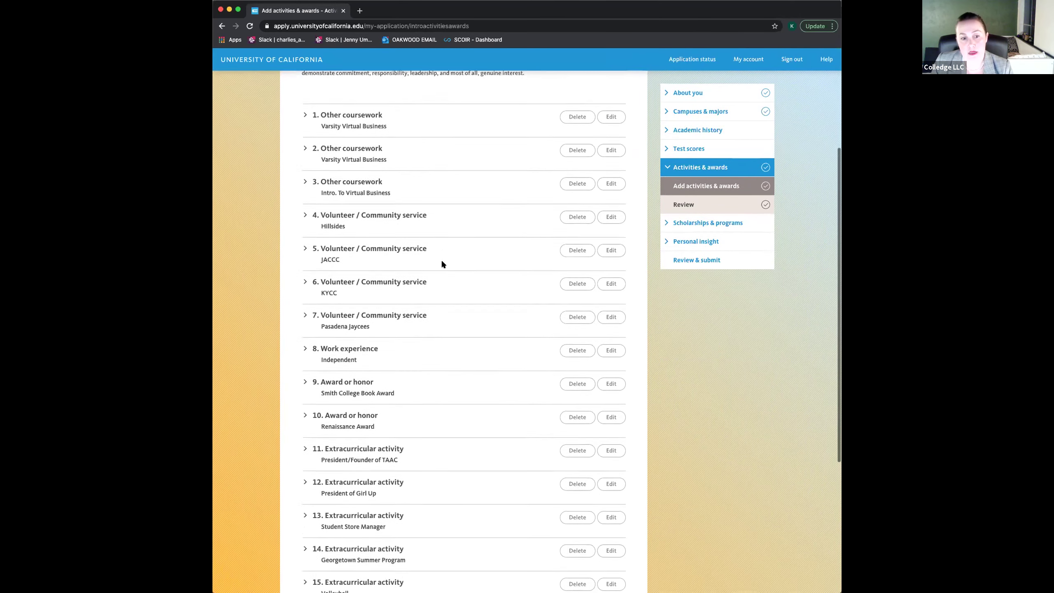
pyautogui.scroll(5, 441, 264)
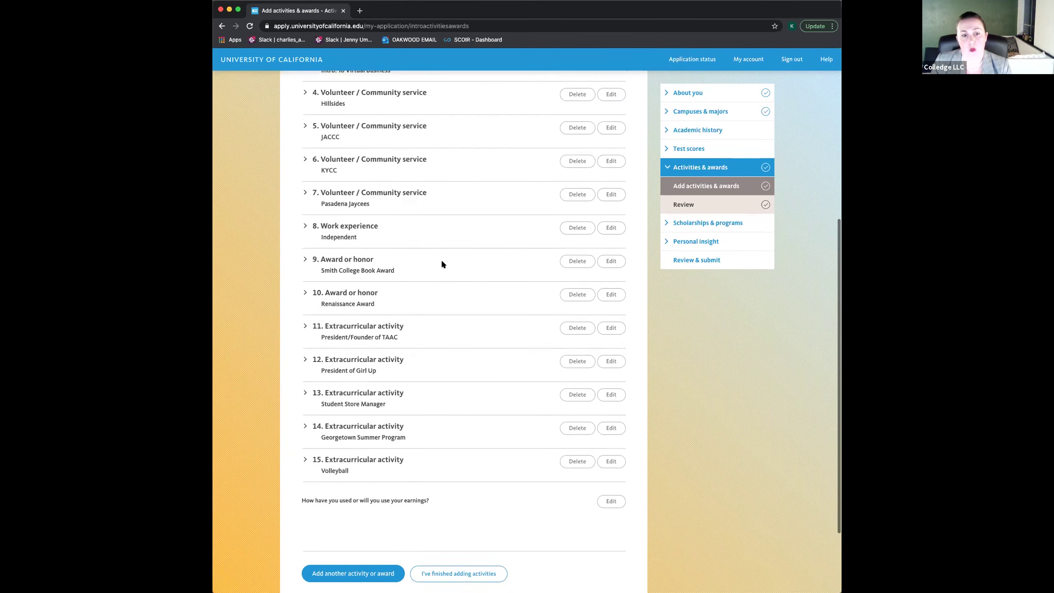
pyautogui.scroll(3, 442, 272)
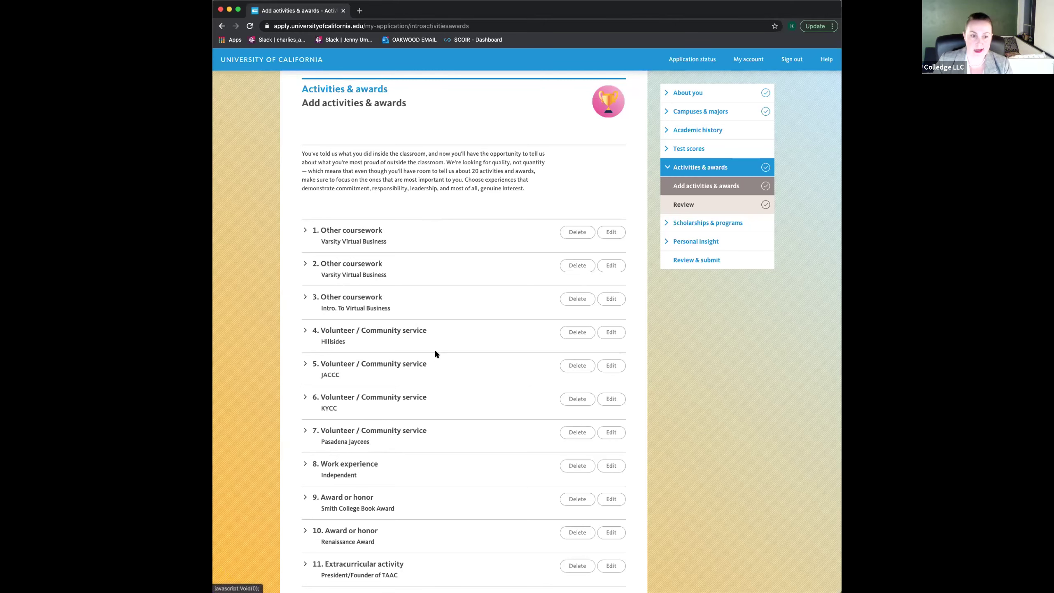
pyautogui.scroll(-5, 432, 344)
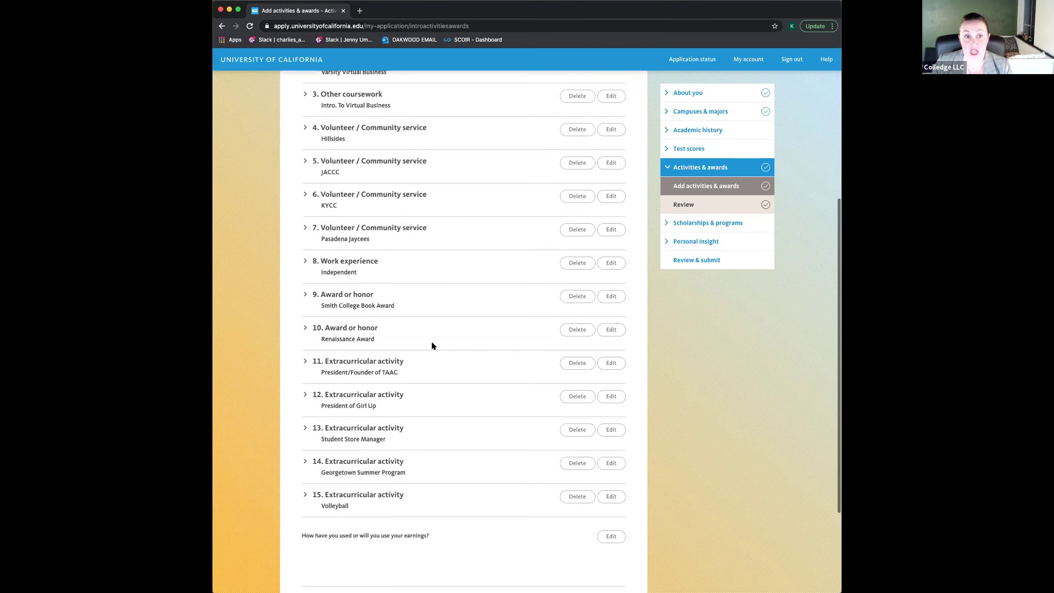
pyautogui.scroll(1, 432, 341)
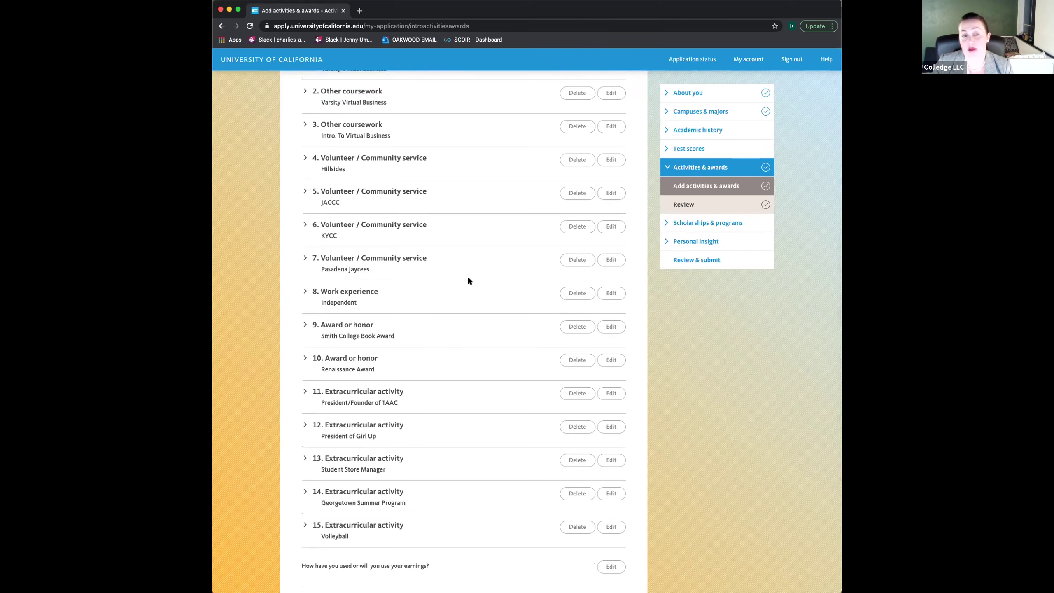
pyautogui.scroll(2, 445, 199)
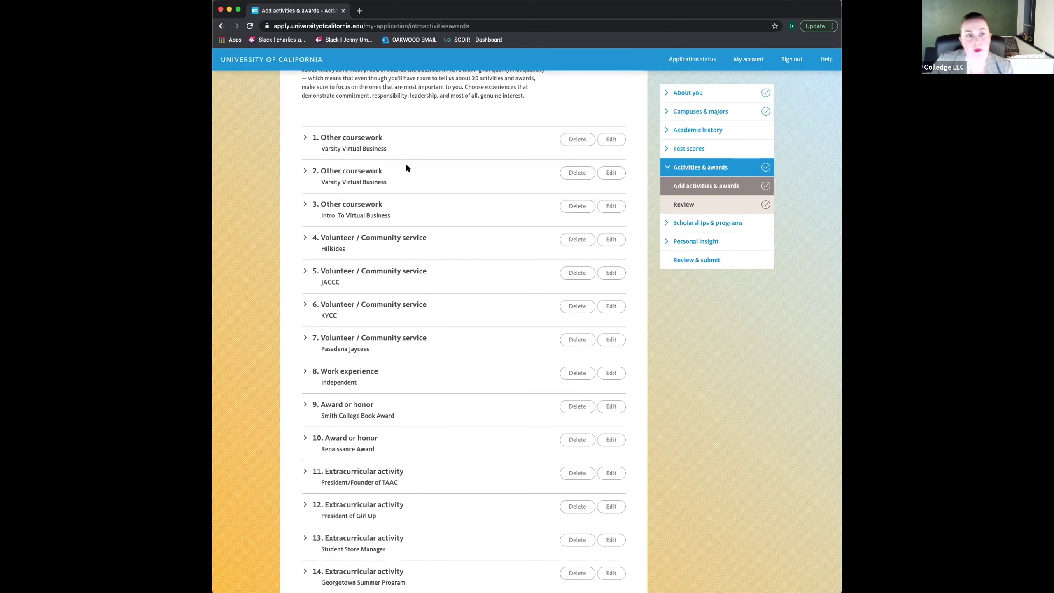
# Expand the first Other coursework entry, Varsity Virtual Business, and read its description, grade level and time spent.
pyautogui.click(304, 139)
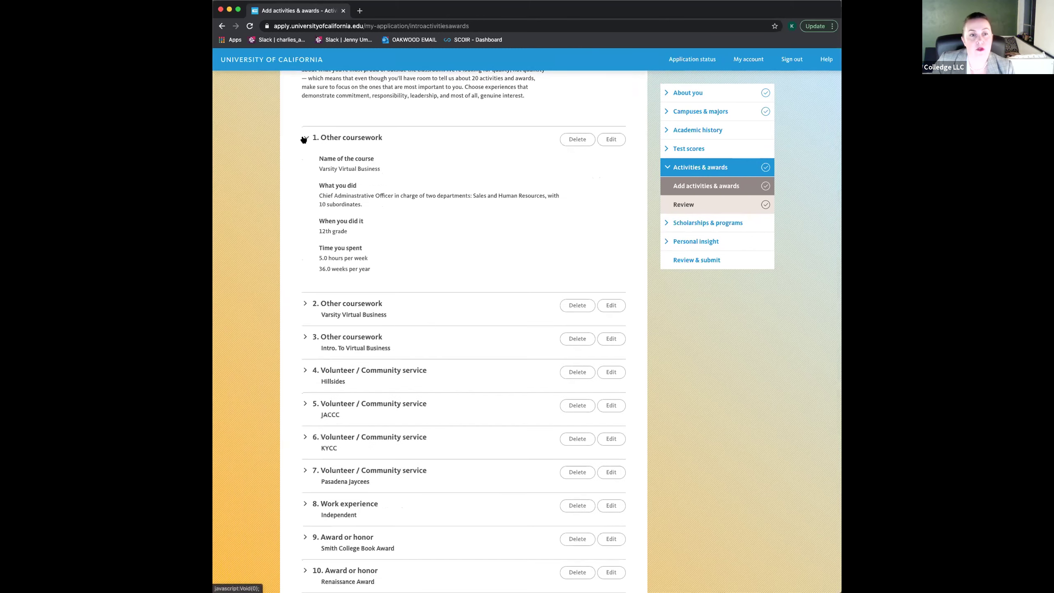
pyautogui.scroll(-2, 405, 225)
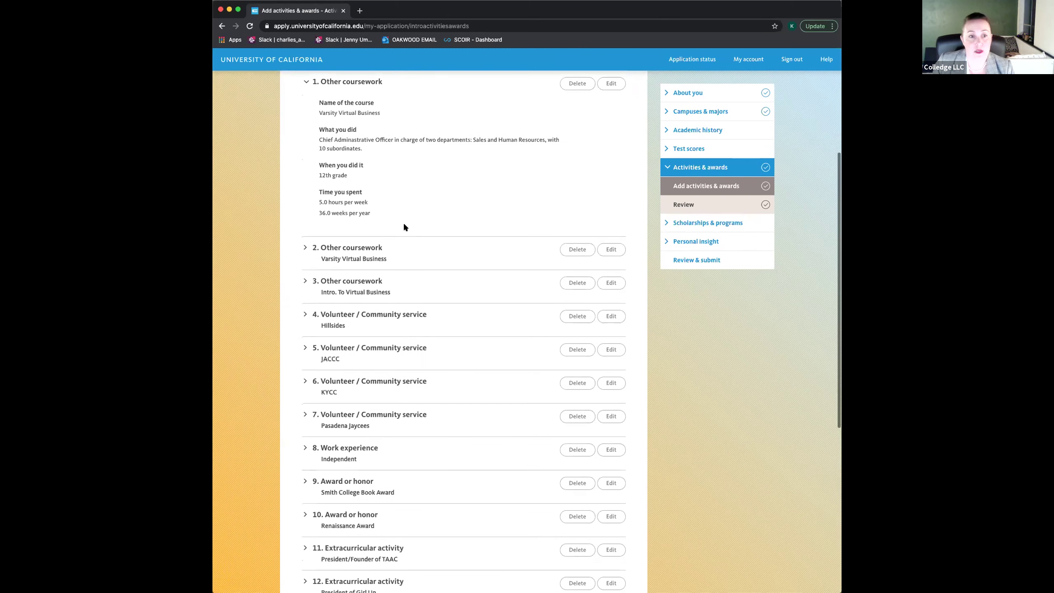
pyautogui.scroll(2, 404, 227)
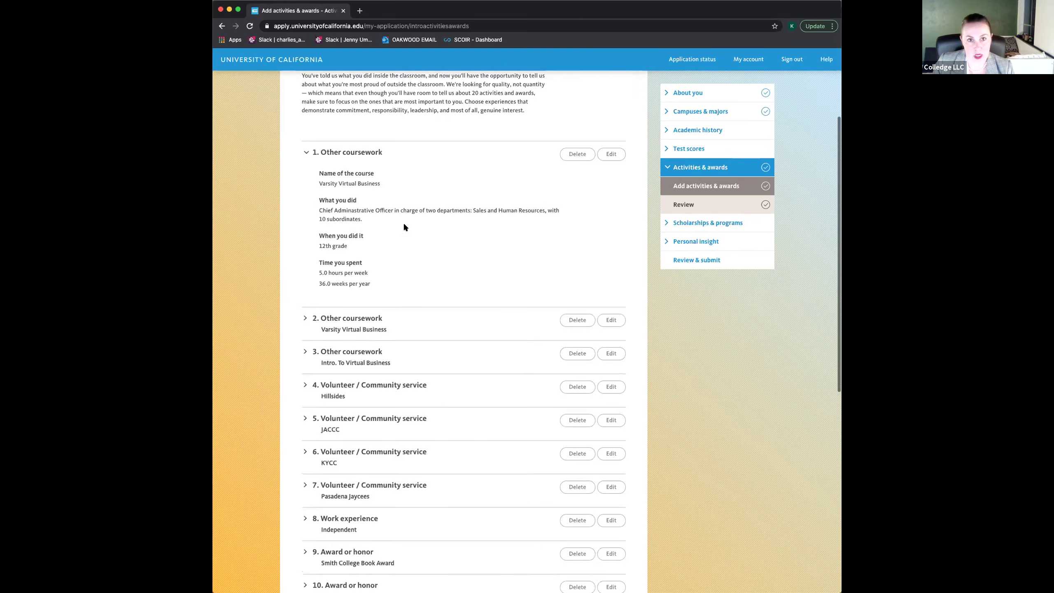
pyautogui.scroll(-1, 452, 260)
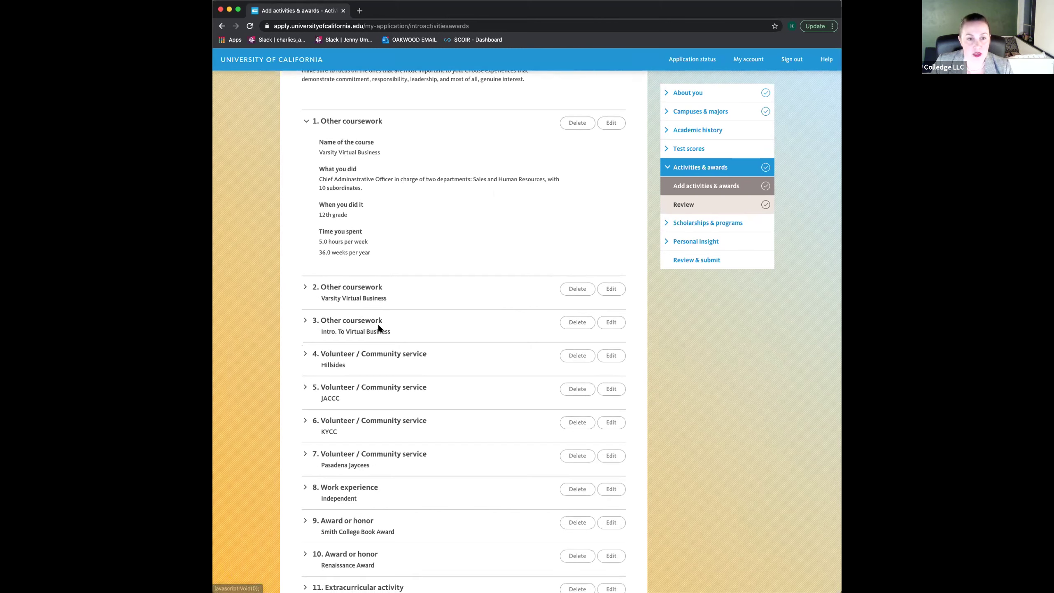
pyautogui.scroll(-1, 406, 328)
pyautogui.scroll(-1, 406, 330)
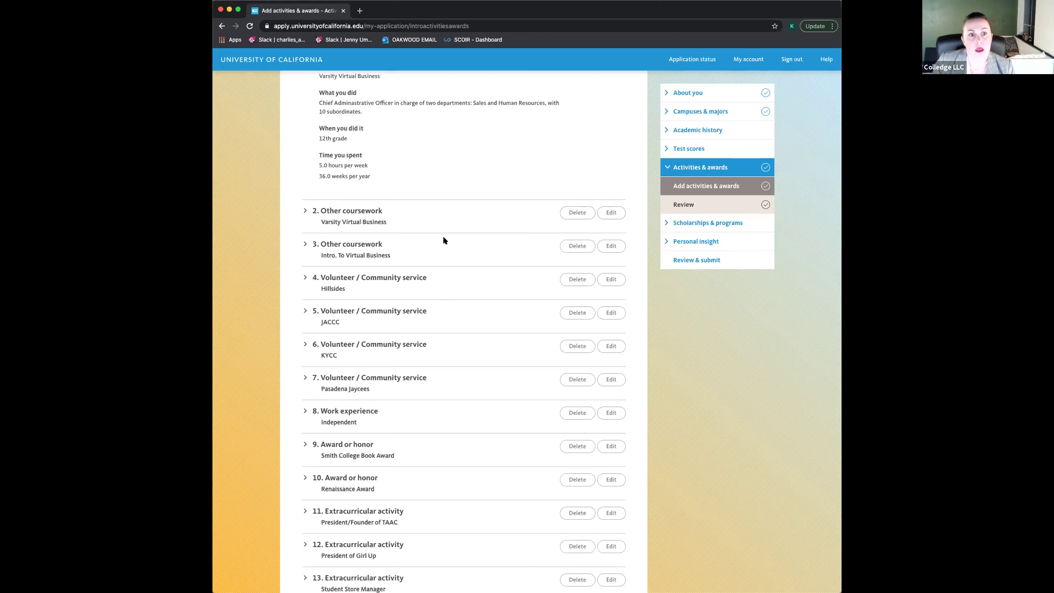
pyautogui.scroll(2, 500, 175)
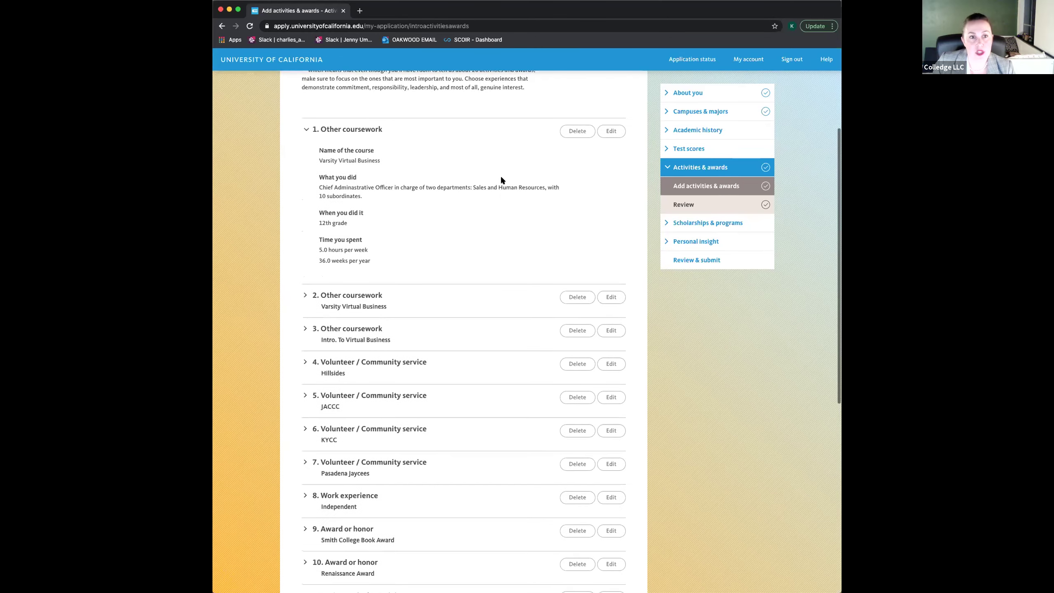
# Open the first Other coursework entry for editing and examine the available activity categories, keeping Other coursework selected.
pyautogui.click(612, 133)
pyautogui.scroll(-5, 560, 275)
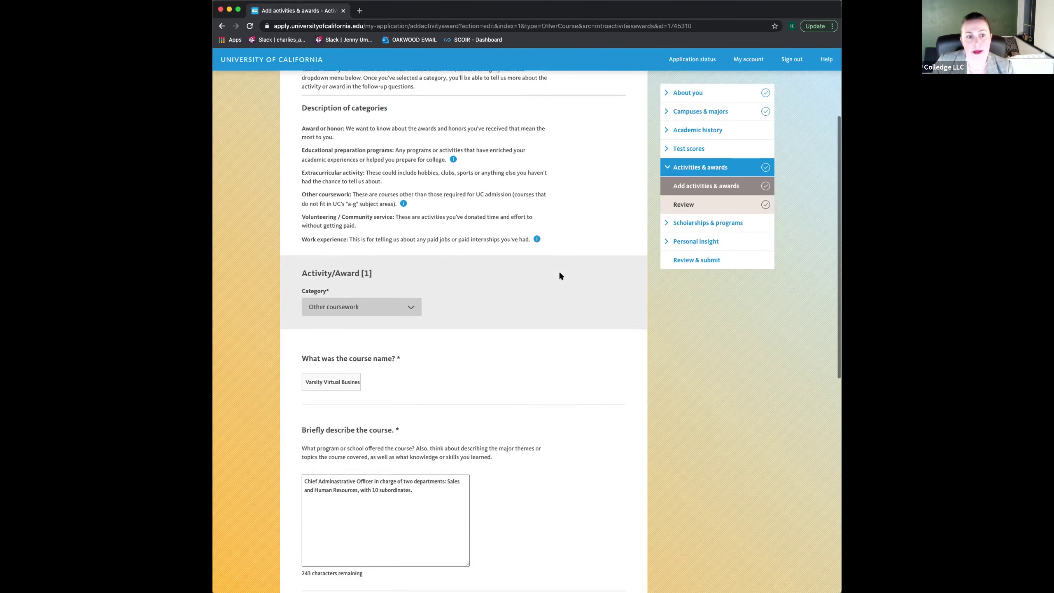
pyautogui.scroll(-3, 560, 276)
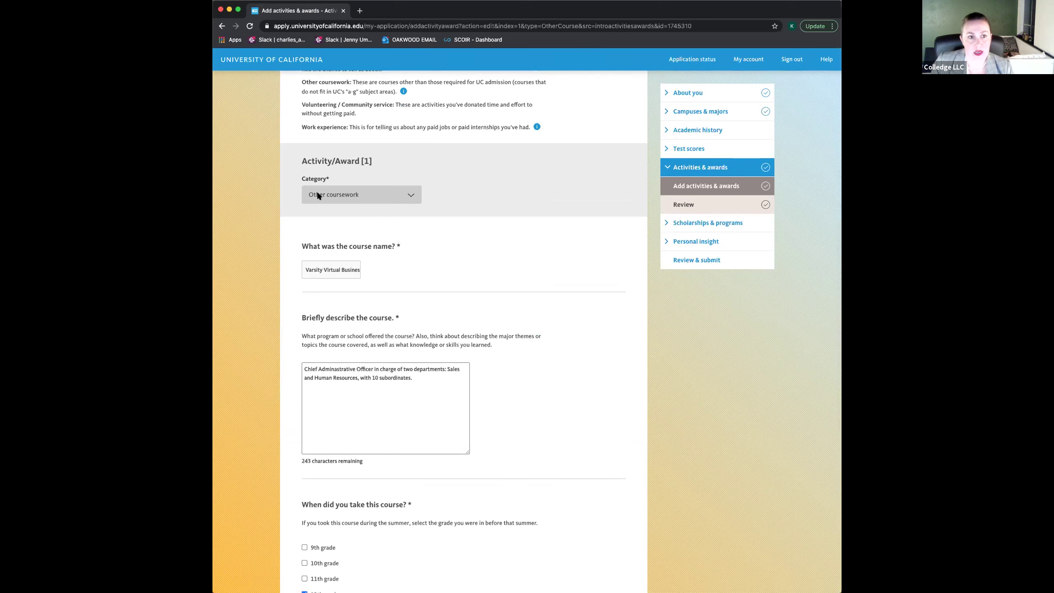
pyautogui.click(380, 196)
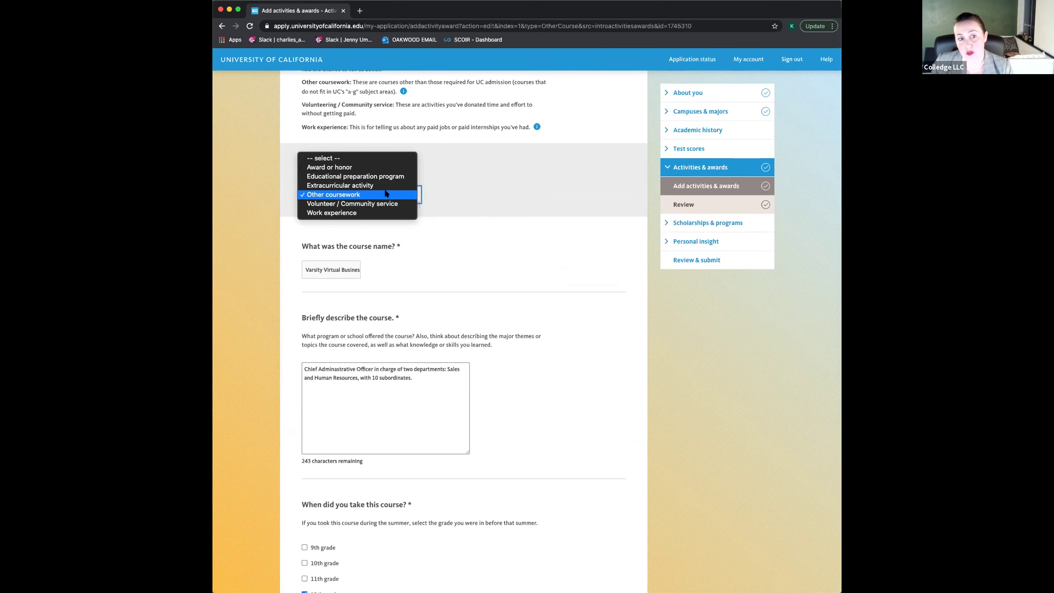
pyautogui.click(386, 193)
# Check the entry's course description, grade level, and hours and weeks spent, and save it to return to the activities list.
pyautogui.scroll(-3, 508, 315)
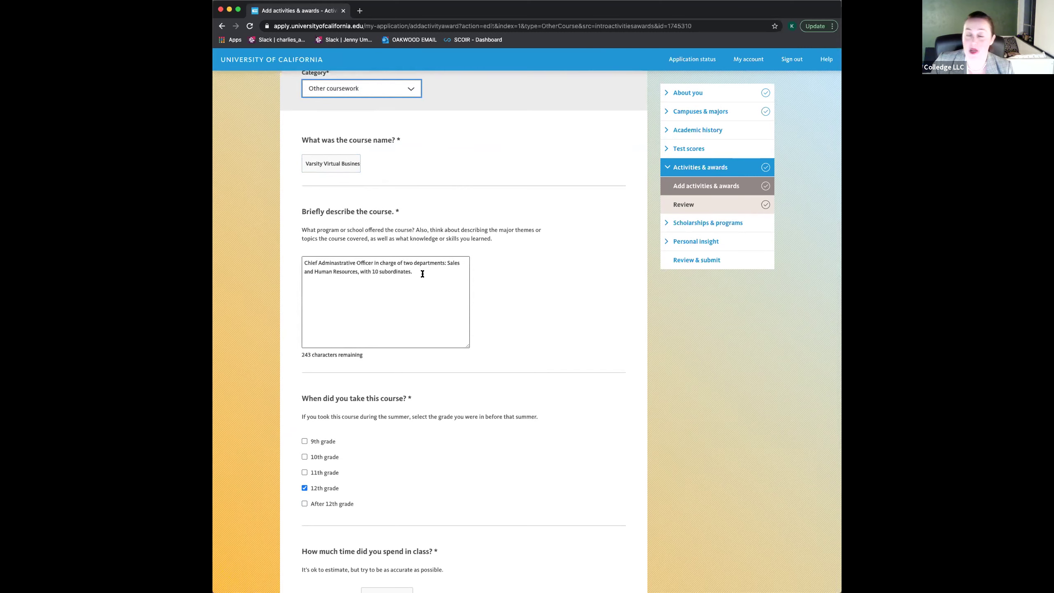
pyautogui.scroll(-5, 495, 285)
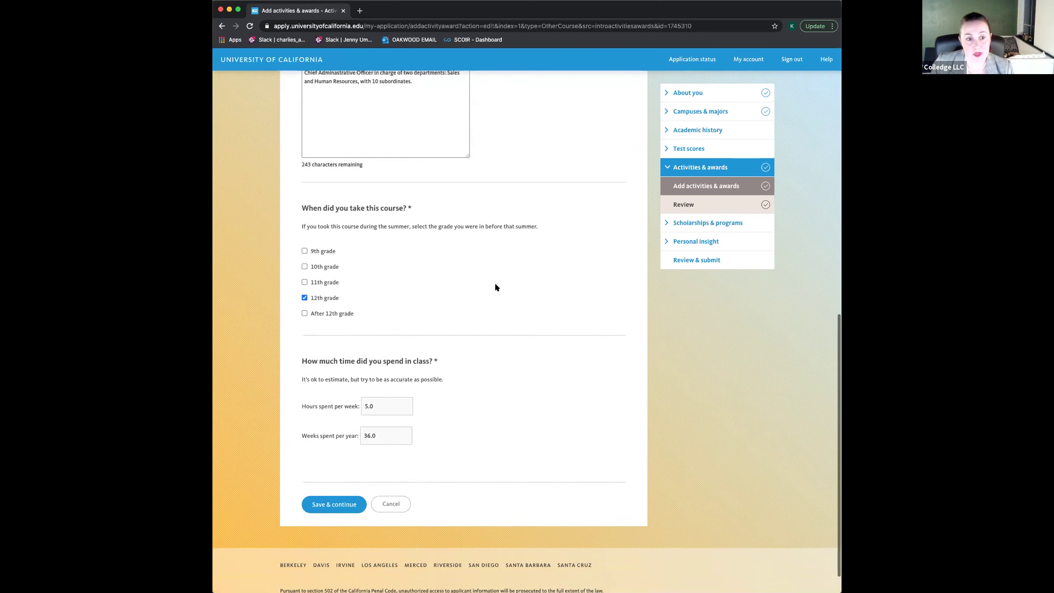
pyautogui.scroll(-1, 528, 296)
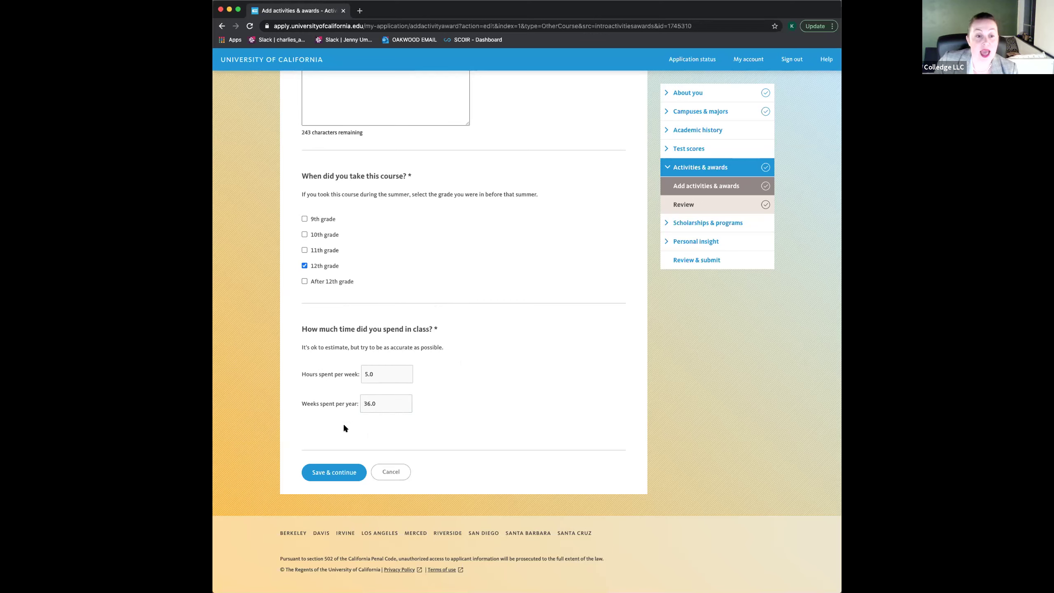
pyautogui.click(392, 372)
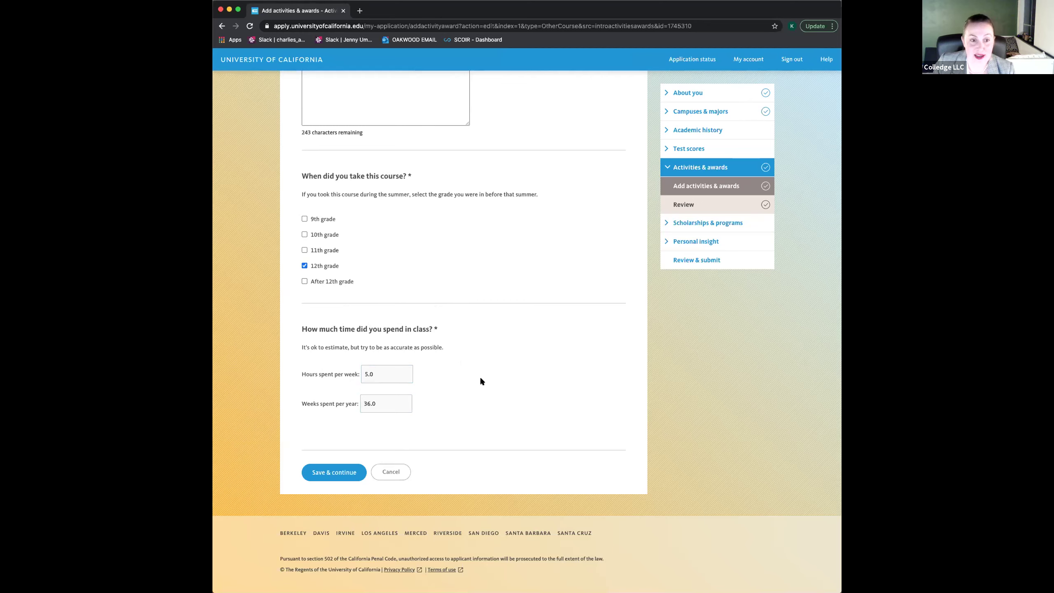
pyautogui.click(379, 379)
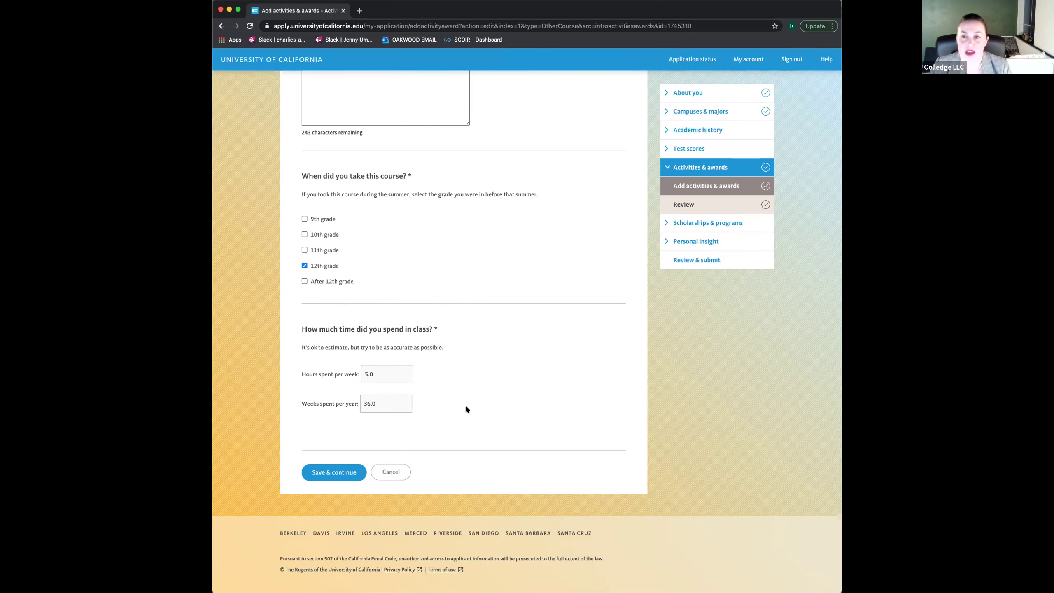
pyautogui.click(327, 472)
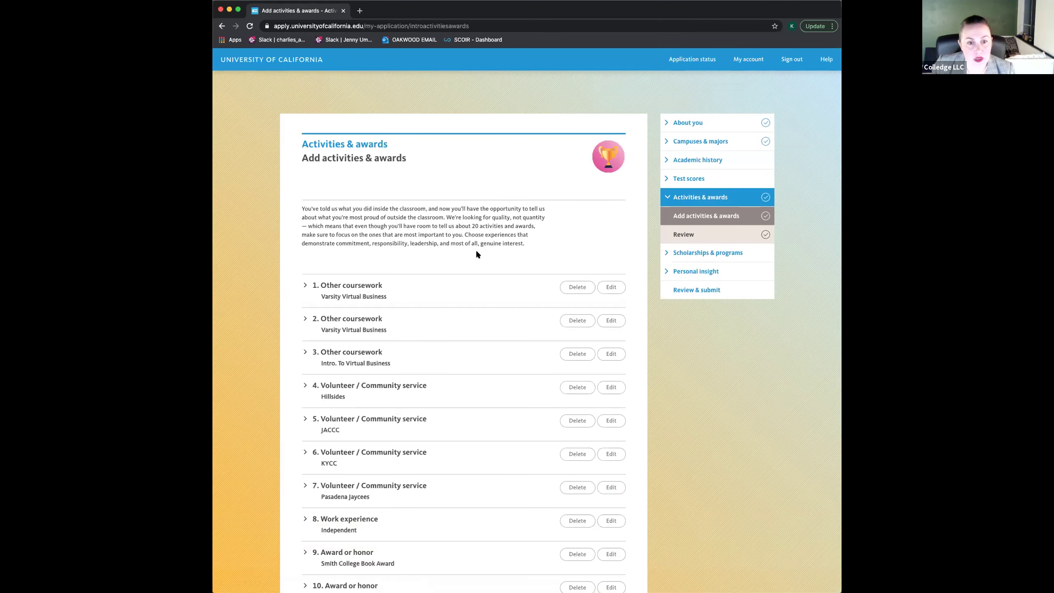
pyautogui.scroll(-1, 476, 251)
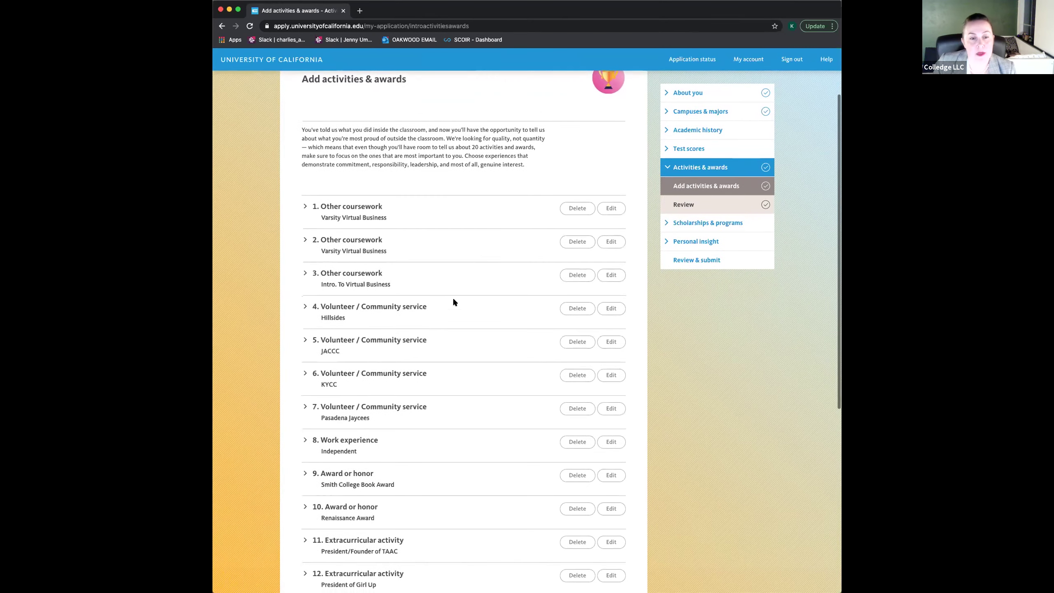
# Open the Hillsides volunteer entry for editing and examine its organization description and the account of the volunteer work.
pyautogui.click(604, 311)
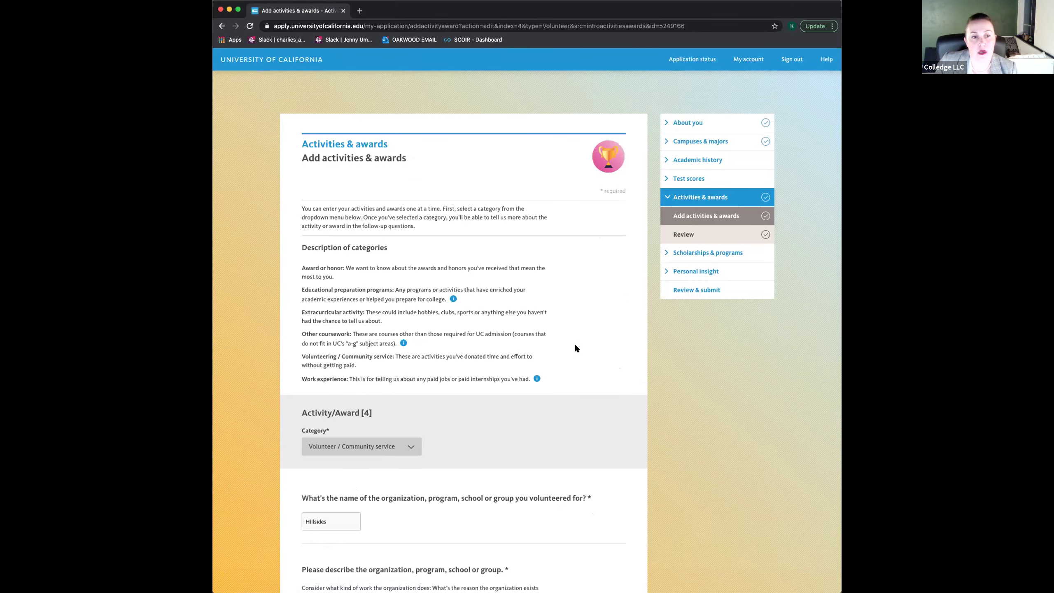
pyautogui.scroll(-8, 575, 345)
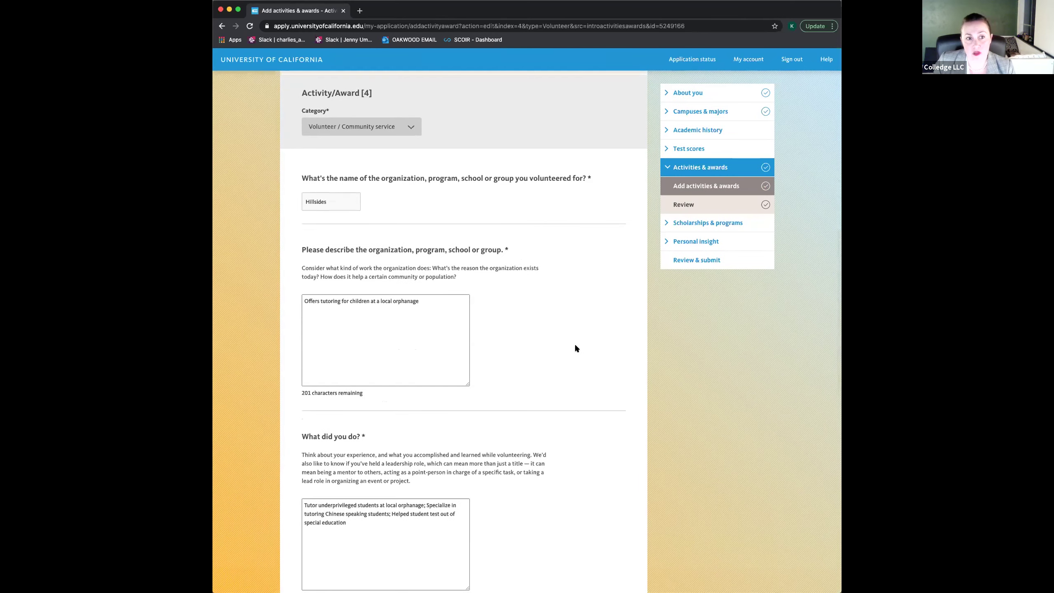
pyautogui.scroll(-1, 576, 346)
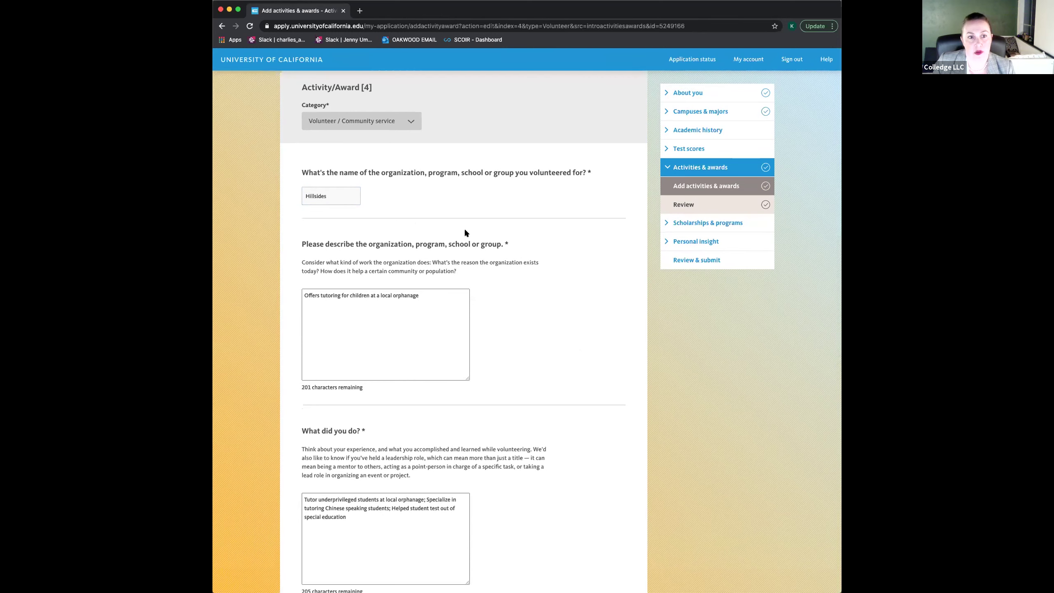
pyautogui.scroll(-1, 464, 231)
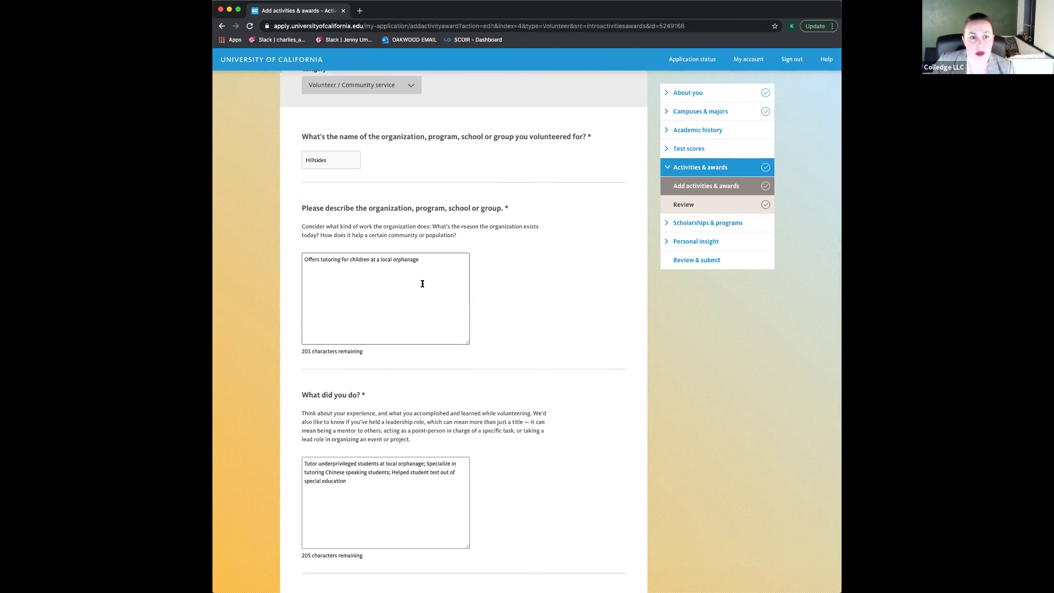
pyautogui.scroll(-1, 498, 323)
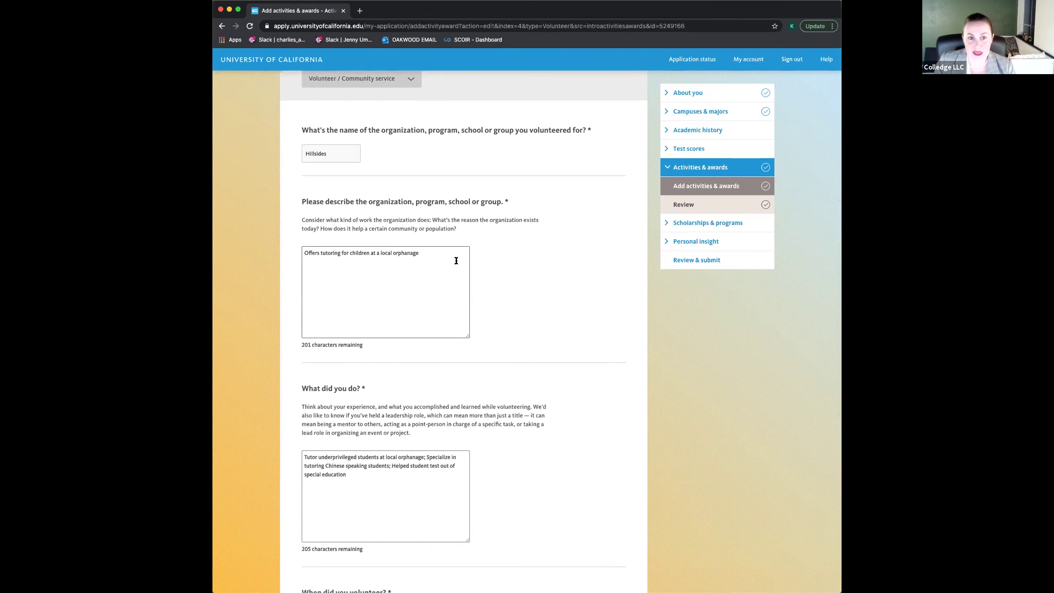
pyautogui.scroll(-2, 457, 261)
pyautogui.scroll(-2, 457, 260)
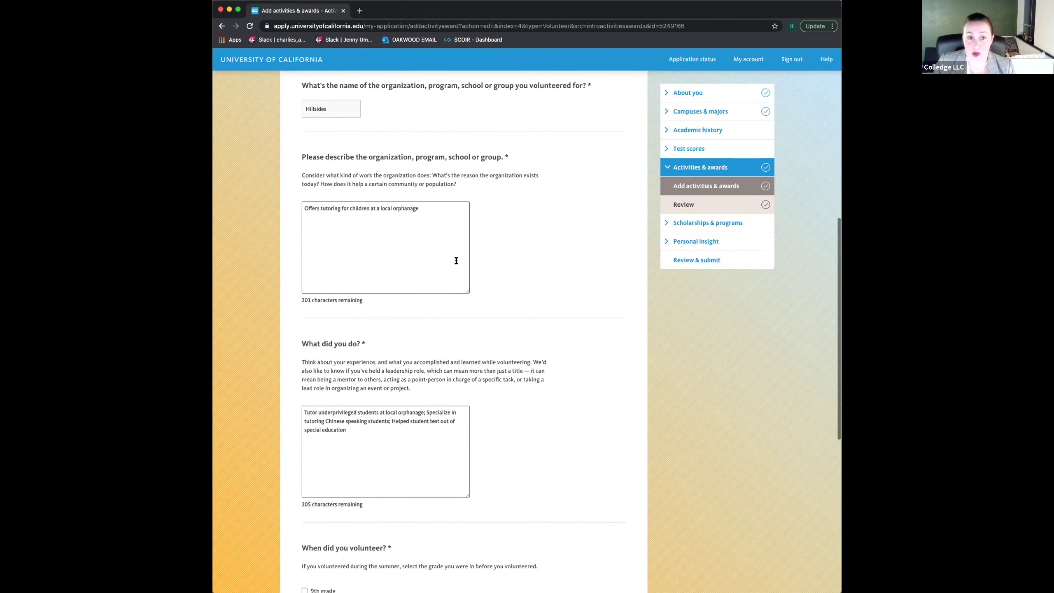
pyautogui.scroll(-3, 457, 261)
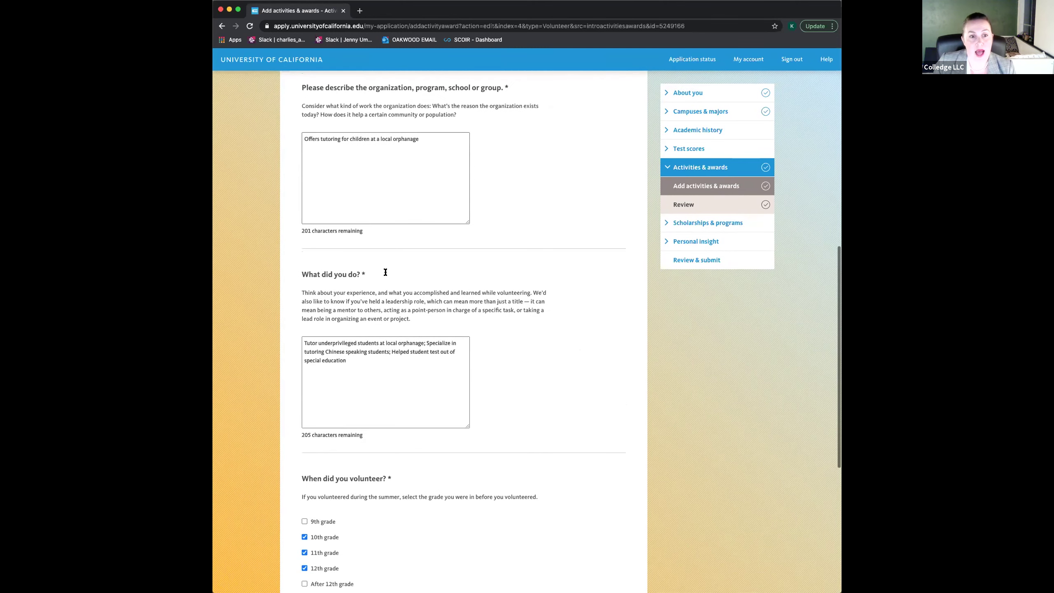
pyautogui.scroll(-2, 353, 359)
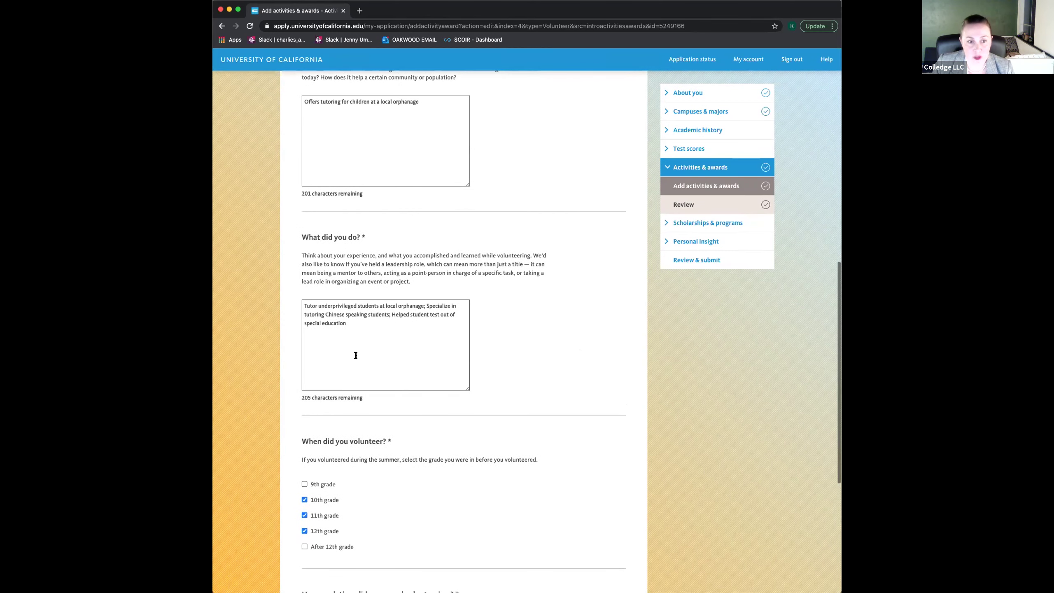
# Copy the whole "What did you do?" answer, clear the field, and paste the same text back in.
pyautogui.moveTo(356, 329); pyautogui.dragTo(293, 290)
pyautogui.press('super+c')
pyautogui.press('BackSpace')
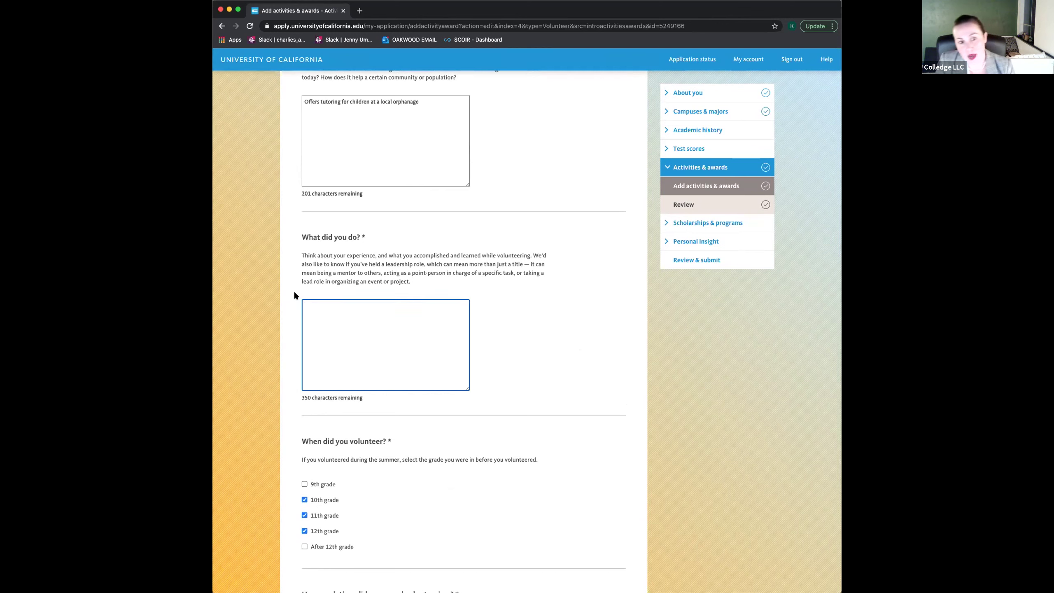
pyautogui.press('super+v')
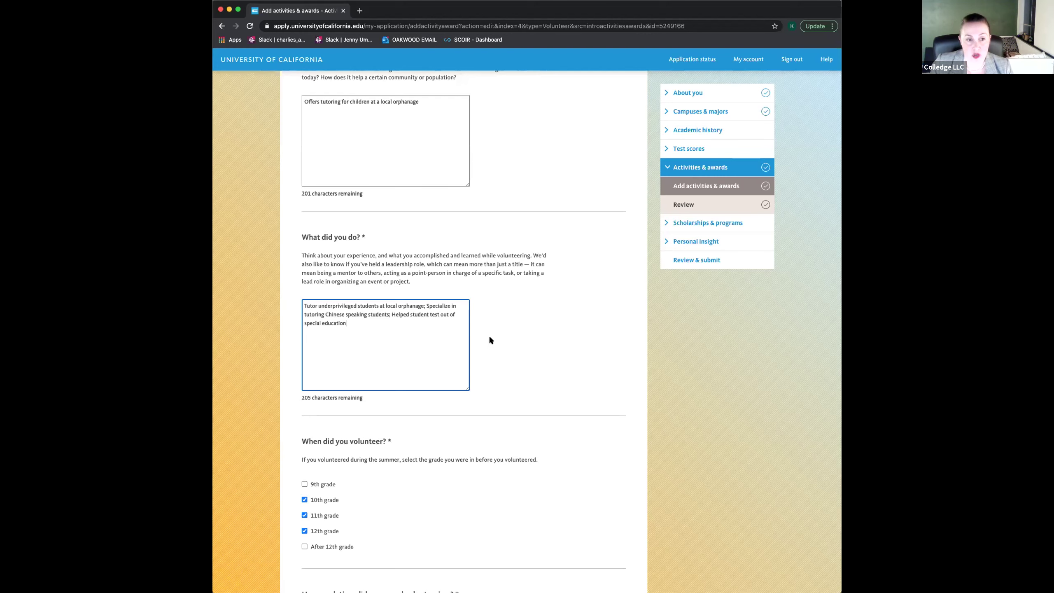
# Check the Hillsides entry's volunteer grades and its hours and weeks spent, and save the entry.
pyautogui.scroll(-1, 490, 340)
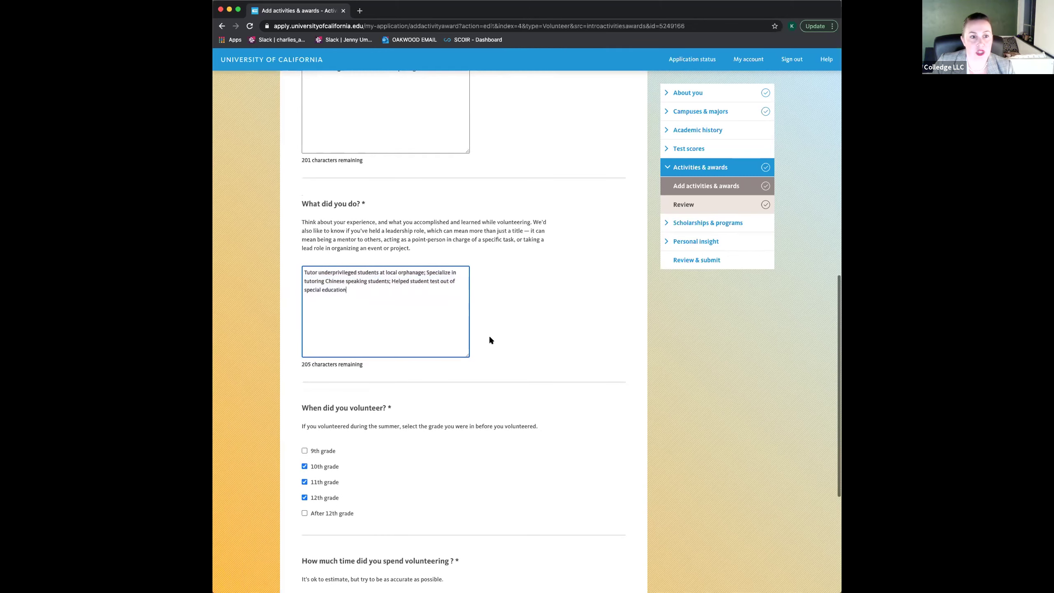
pyautogui.scroll(-1, 490, 340)
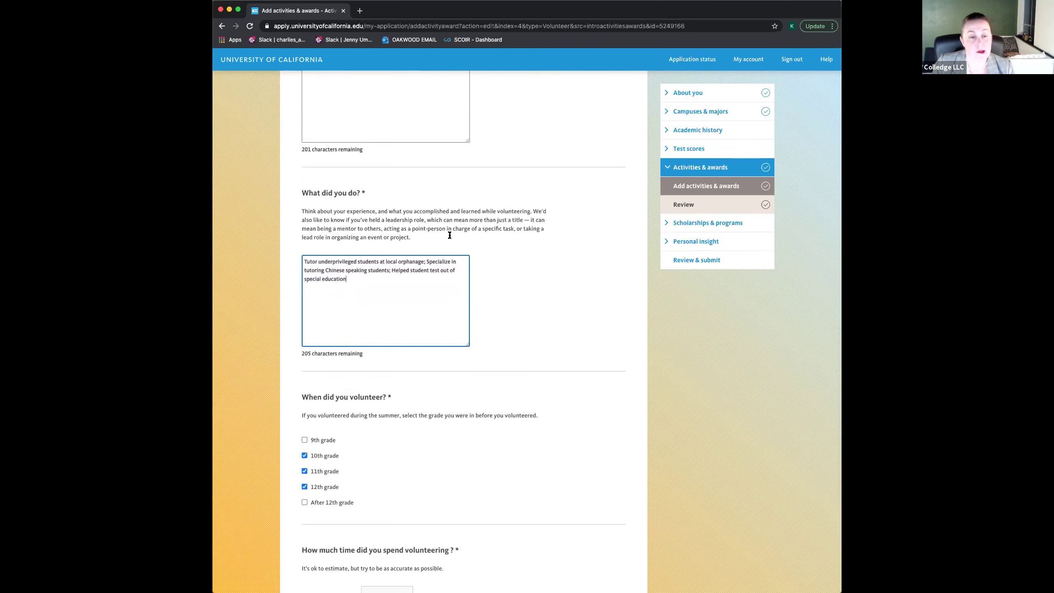
pyautogui.scroll(-5, 449, 235)
pyautogui.scroll(4, 458, 230)
pyautogui.scroll(2, 458, 230)
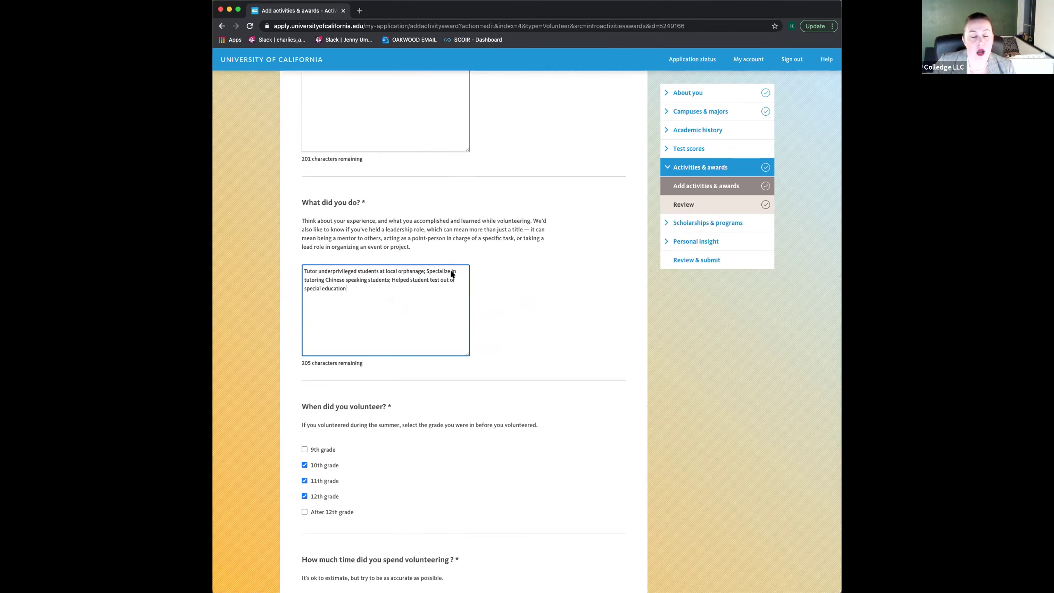
pyautogui.scroll(-5, 511, 311)
pyautogui.scroll(-2, 512, 314)
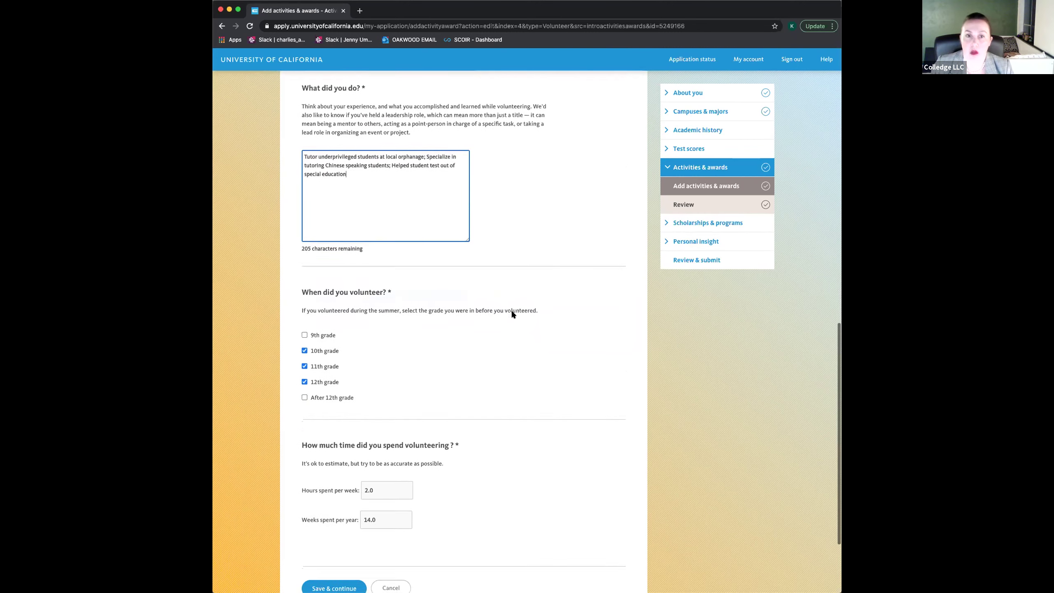
pyautogui.scroll(-2, 514, 314)
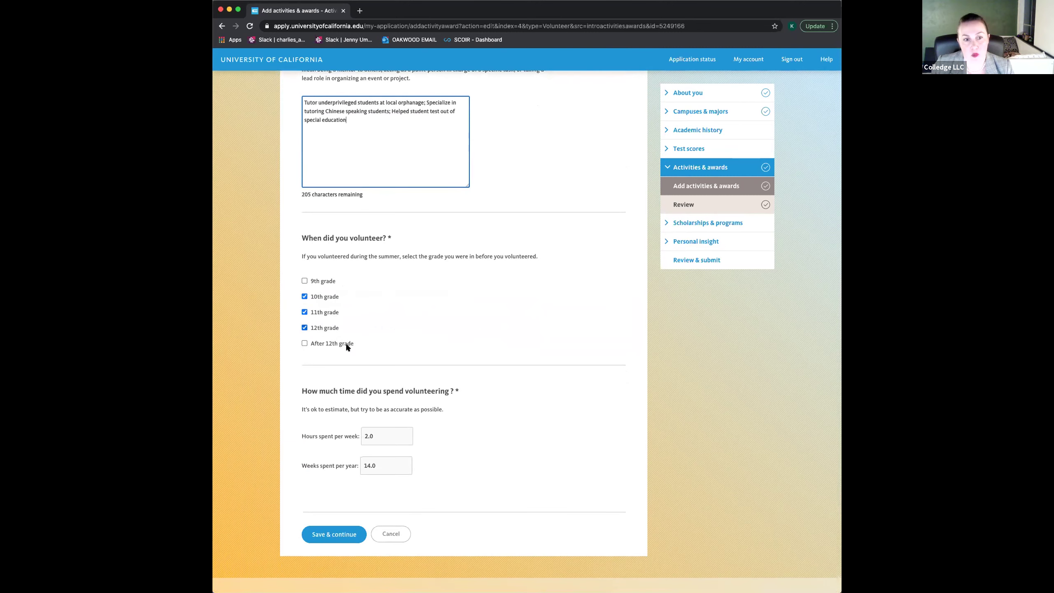
pyautogui.scroll(-3, 447, 335)
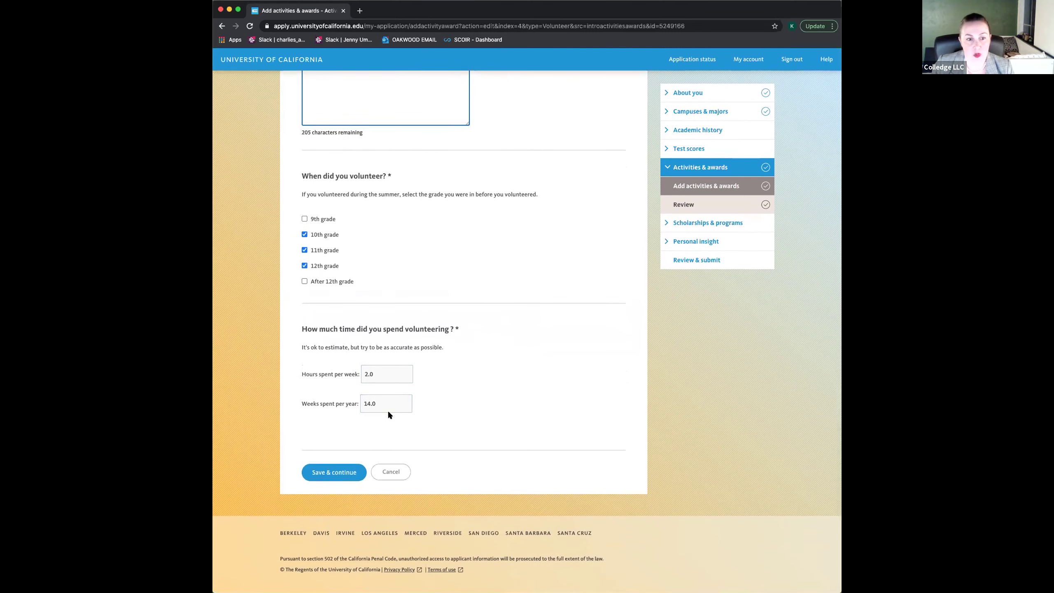
pyautogui.click(334, 474)
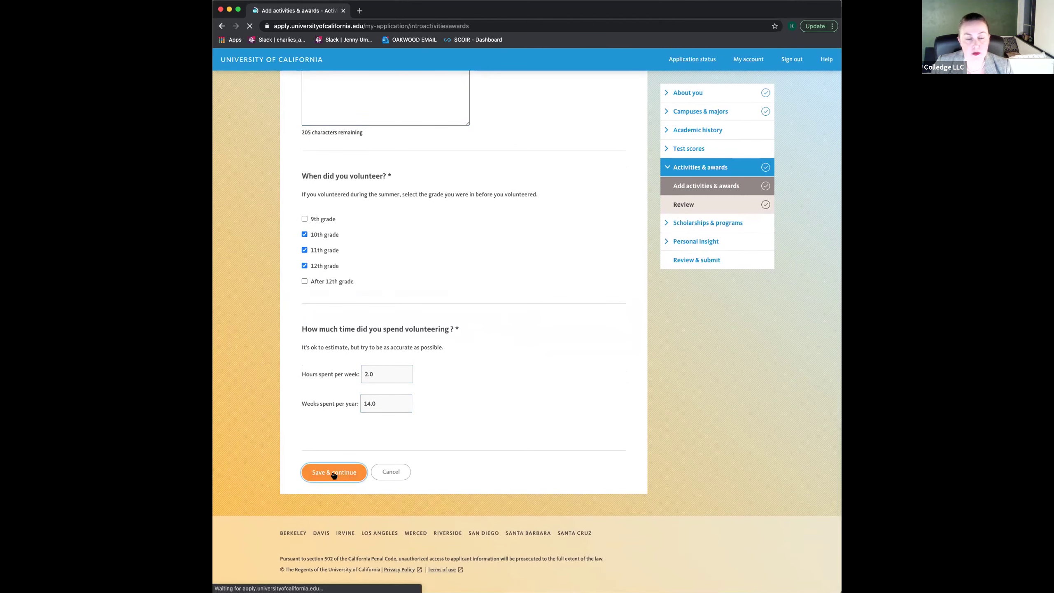
# Look over the full list of activities and awards, and finish adding activities to reach the section's review.
pyautogui.scroll(-4, 452, 468)
pyautogui.scroll(-3, 452, 469)
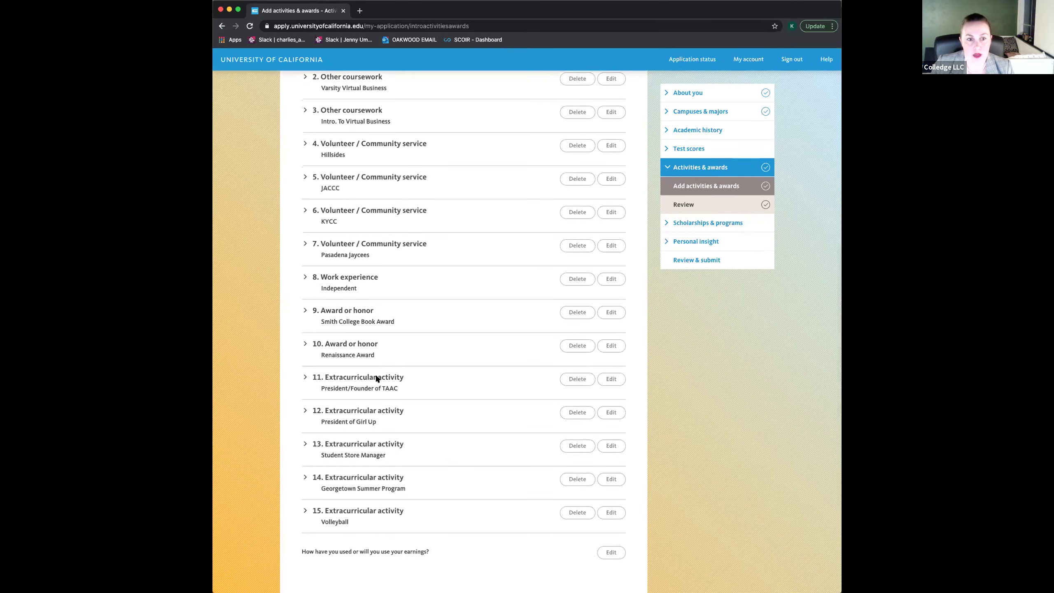
pyautogui.scroll(-2, 454, 333)
pyautogui.scroll(5, 454, 334)
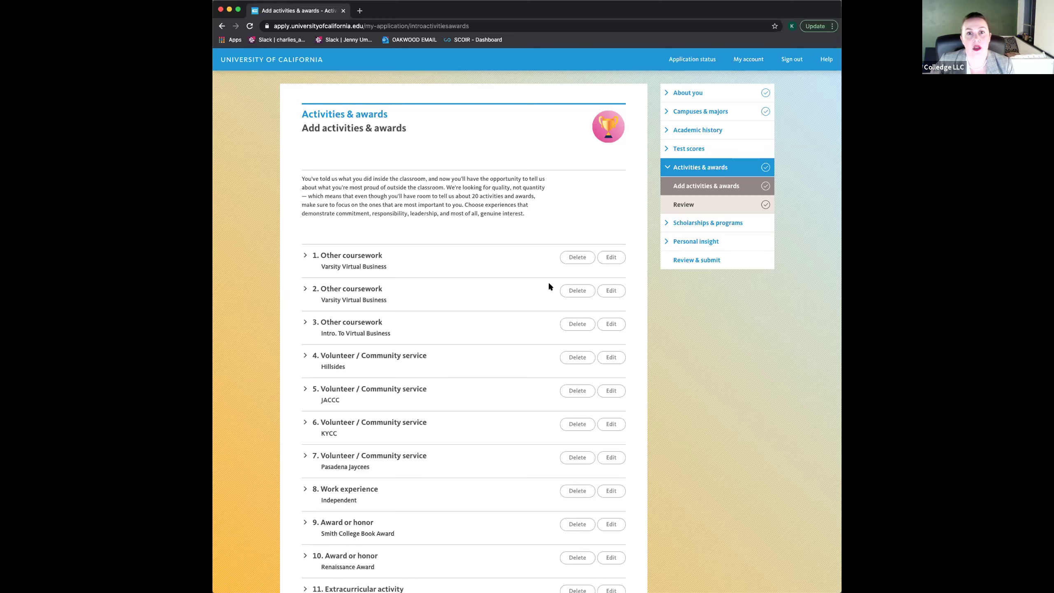
pyautogui.scroll(-10, 548, 282)
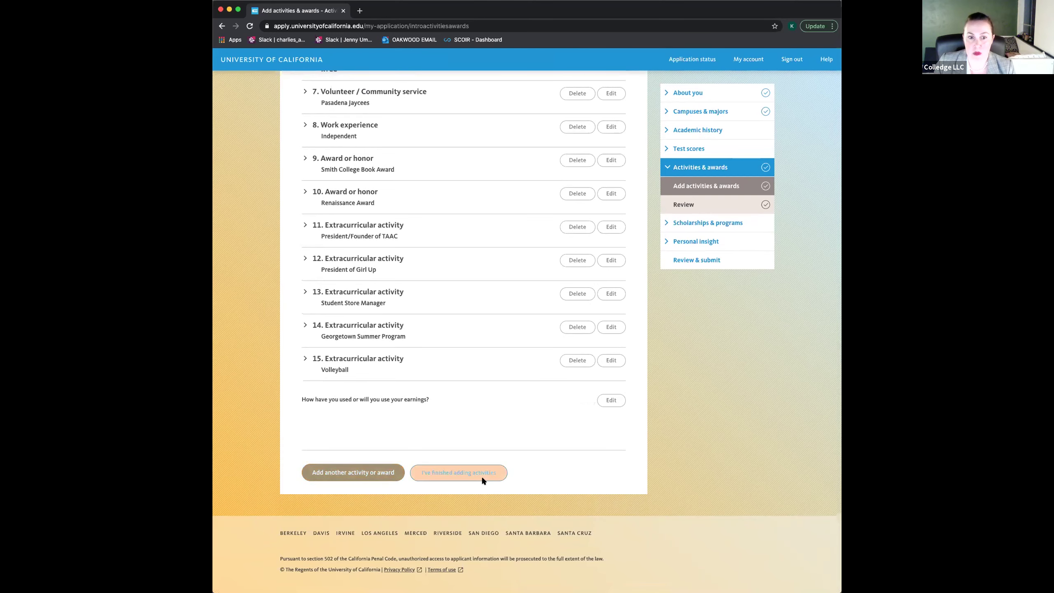
pyautogui.click(466, 476)
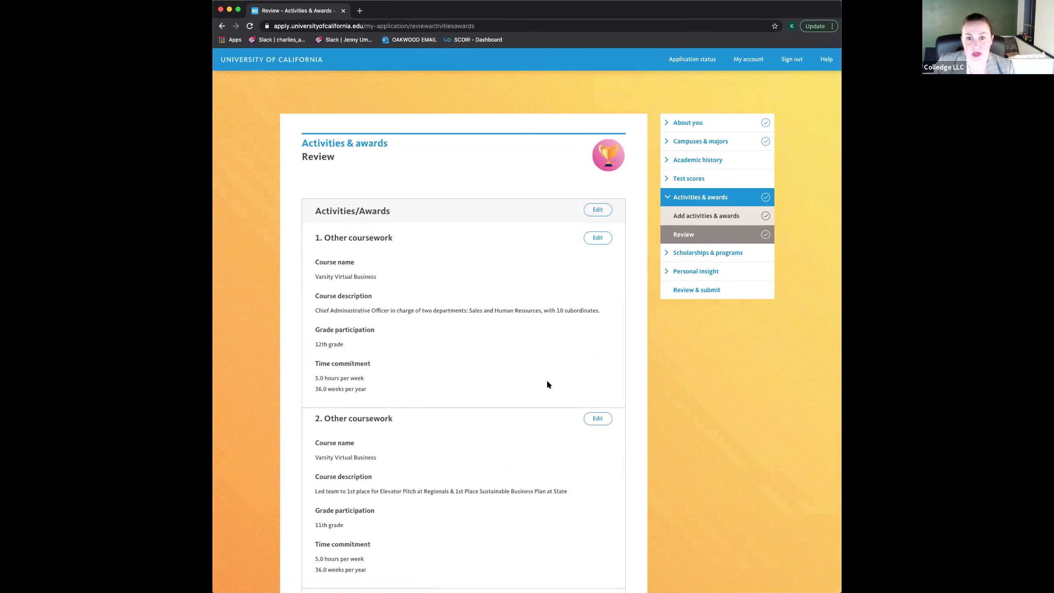
# Review the details of all reported activities and awards, and continue to the Scholarships & programs section.
pyautogui.scroll(-2, 547, 382)
pyautogui.scroll(-10, 547, 384)
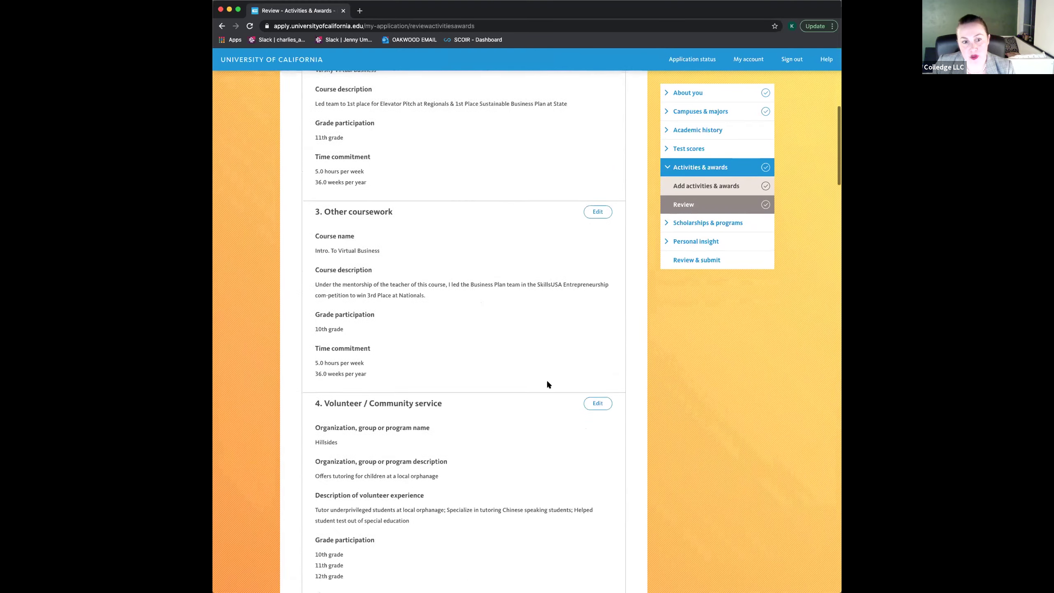
pyautogui.scroll(-1, 547, 383)
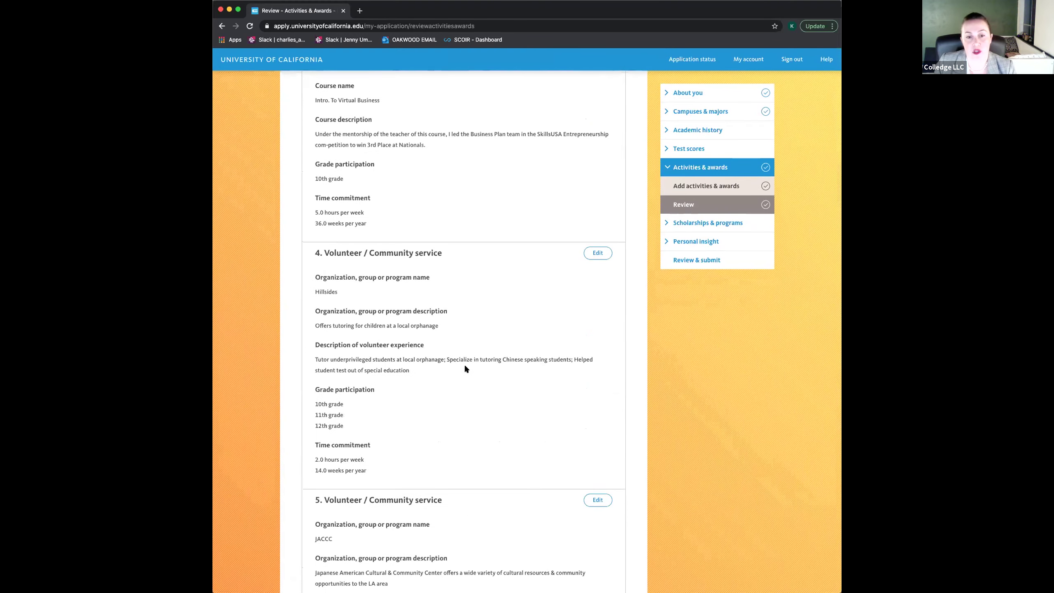
pyautogui.scroll(-8, 465, 366)
pyautogui.scroll(-20, 470, 368)
pyautogui.scroll(-12, 458, 498)
pyautogui.scroll(-18, 458, 498)
pyautogui.click(397, 468)
# Examine the Apply for scholarships page and the scholarship options under Academic major or interest.
pyautogui.scroll(-3, 477, 424)
pyautogui.scroll(-8, 478, 423)
pyautogui.scroll(-5, 478, 426)
pyautogui.scroll(-1, 478, 426)
pyautogui.scroll(9, 479, 426)
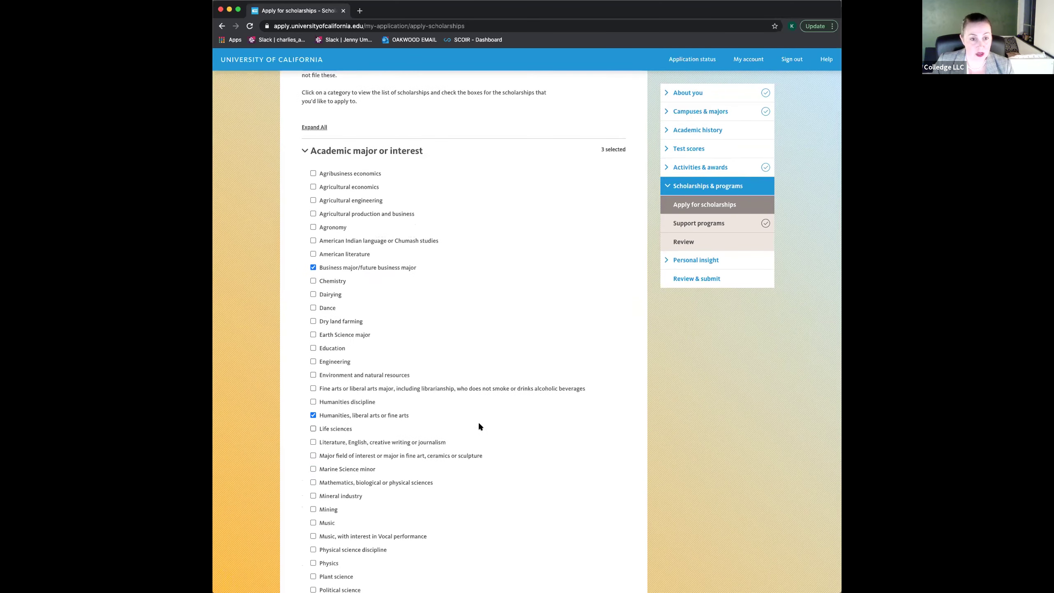
pyautogui.scroll(-1, 478, 426)
pyautogui.scroll(-3, 479, 424)
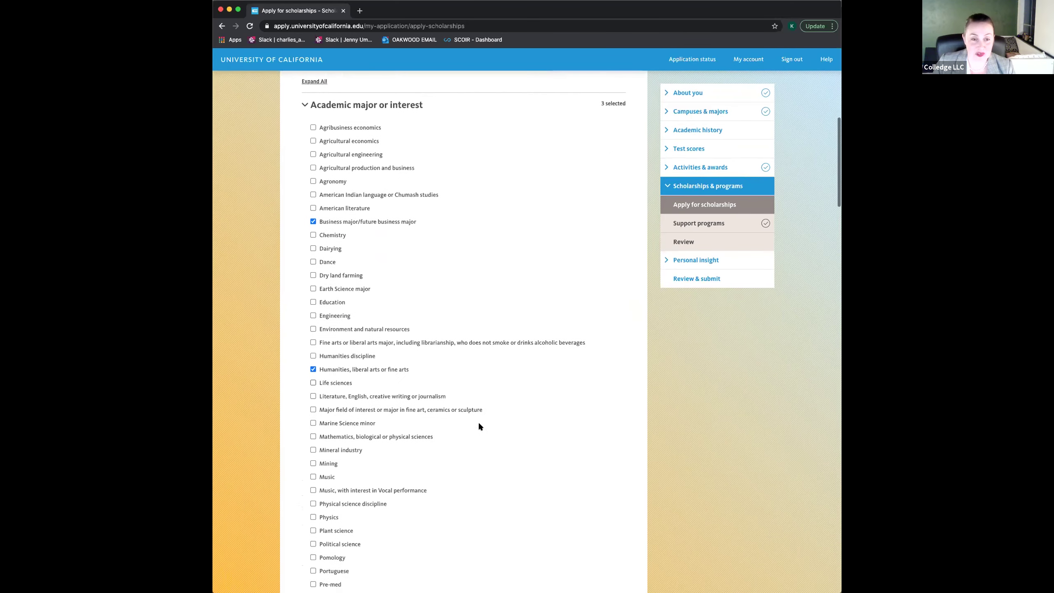
pyautogui.scroll(-4, 480, 426)
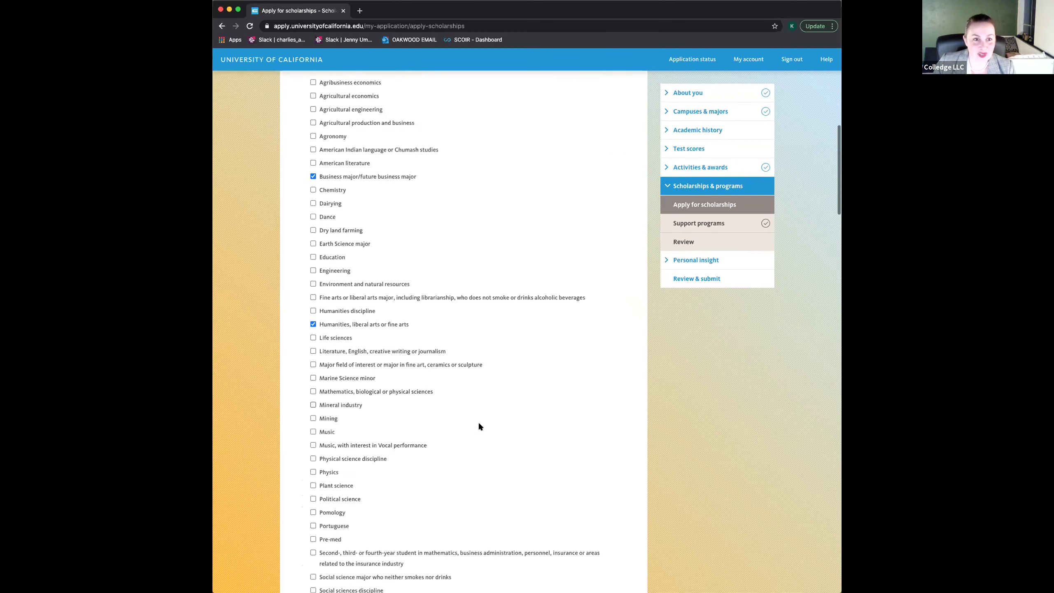
pyautogui.scroll(10, 479, 425)
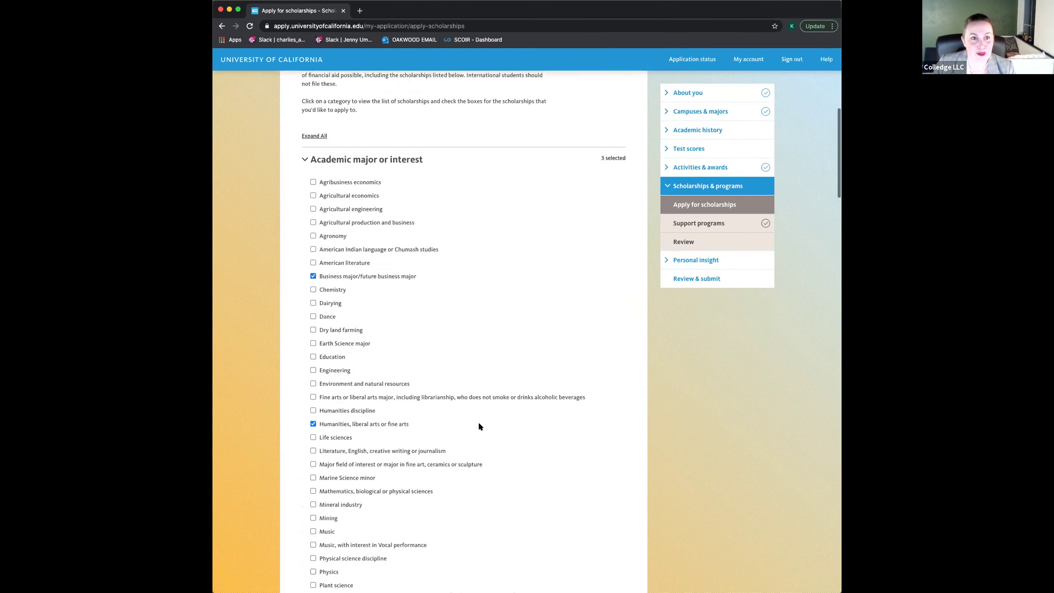
pyautogui.scroll(-6, 478, 426)
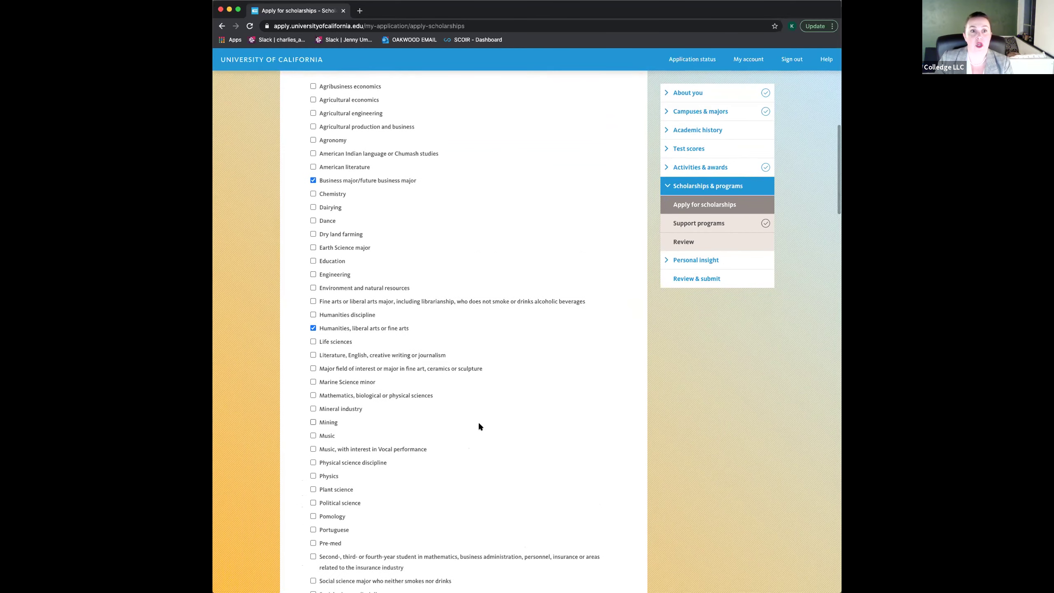
pyautogui.scroll(-2, 478, 422)
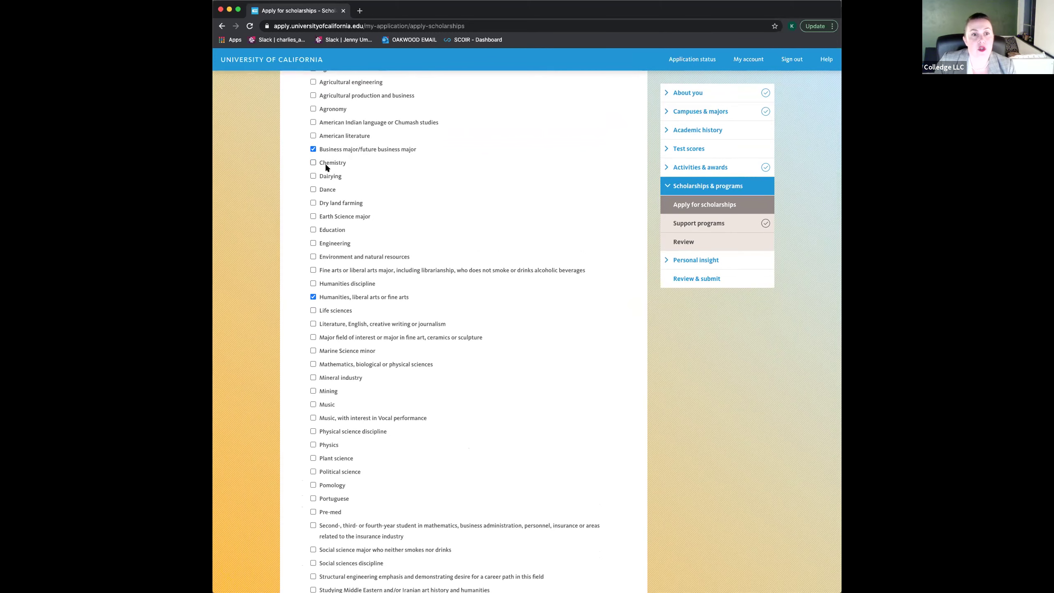
# Examine the scholarship options under Affiliation, Career plans, Extracurricular activities & work experience, and School or geographic affiliation.
pyautogui.scroll(-20, 346, 274)
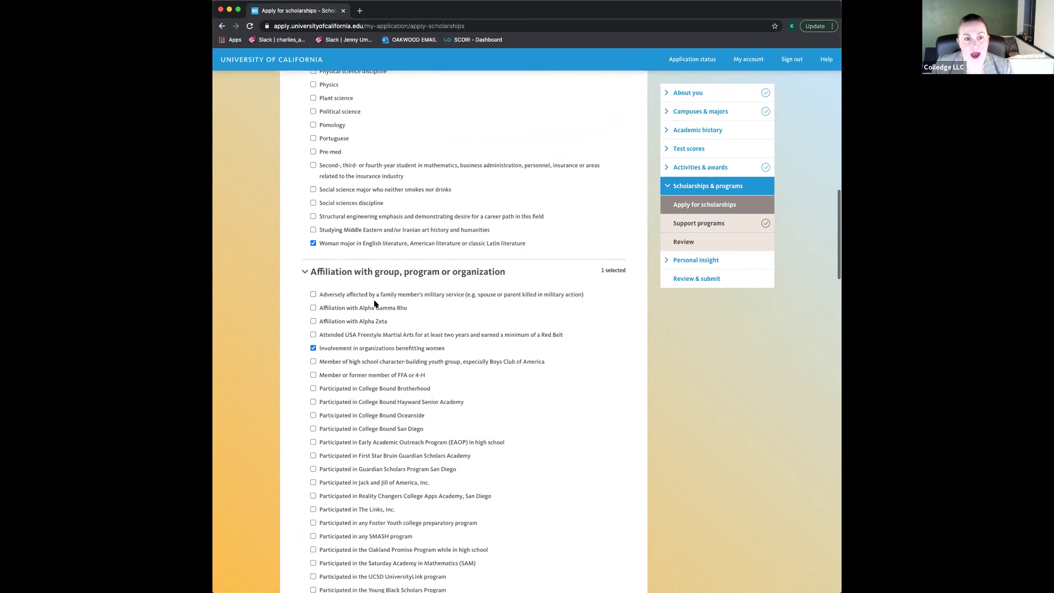
pyautogui.scroll(-4, 375, 302)
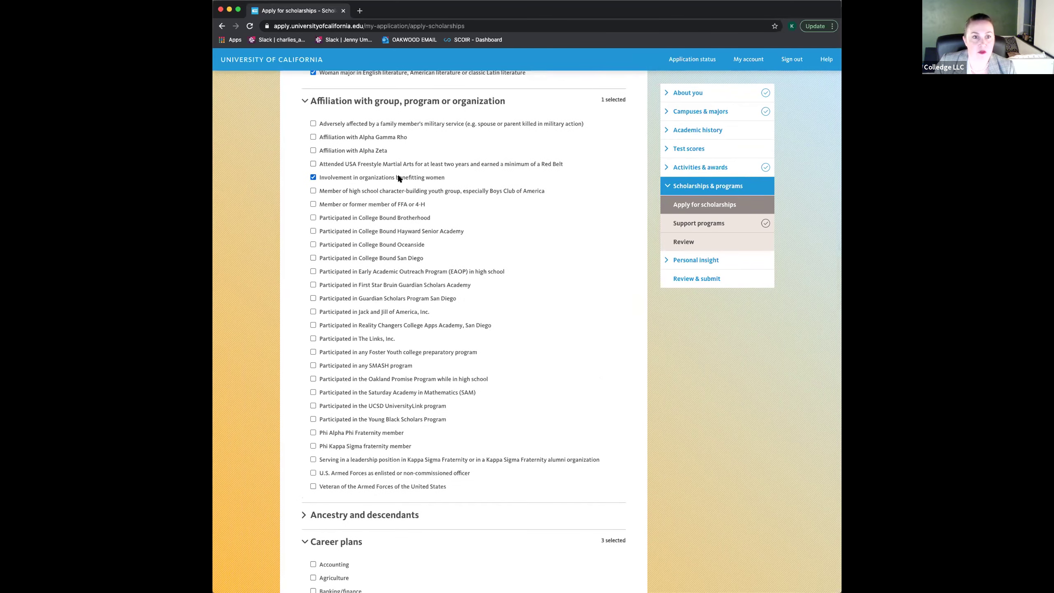
pyautogui.scroll(-10, 414, 256)
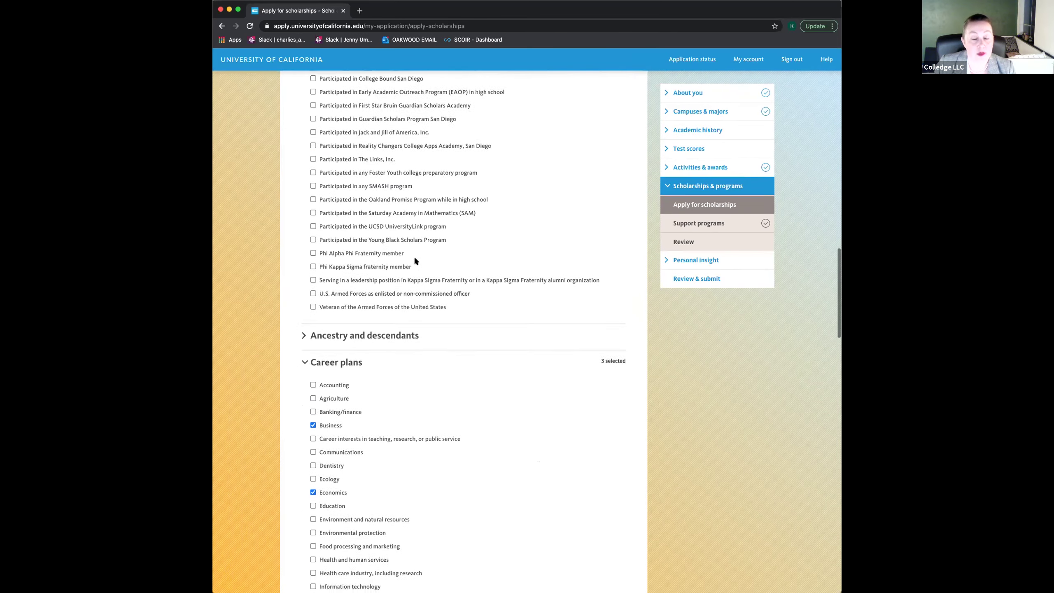
pyautogui.scroll(-20, 415, 261)
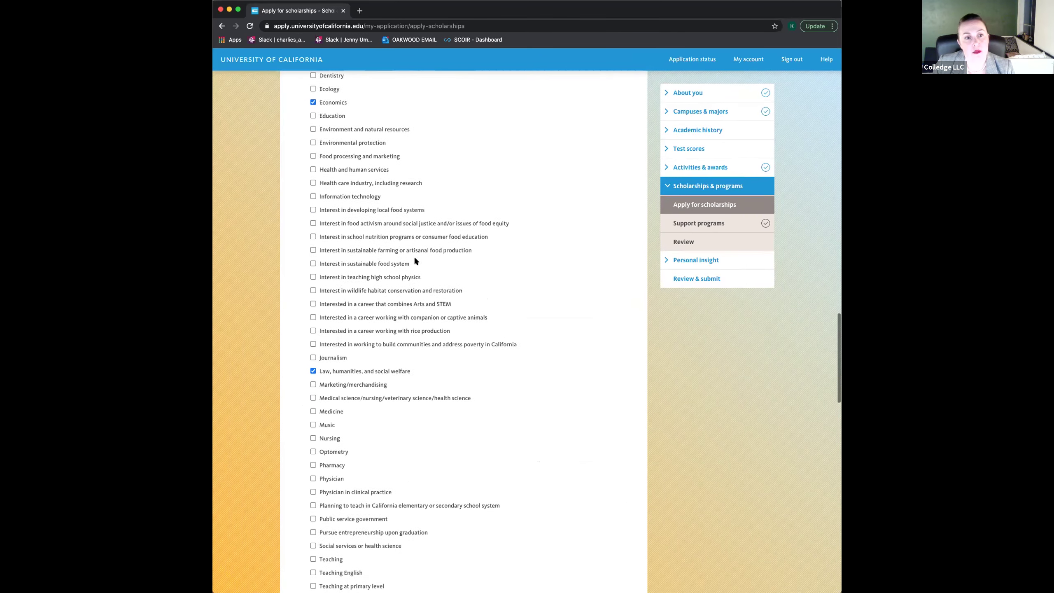
pyautogui.scroll(-12, 415, 260)
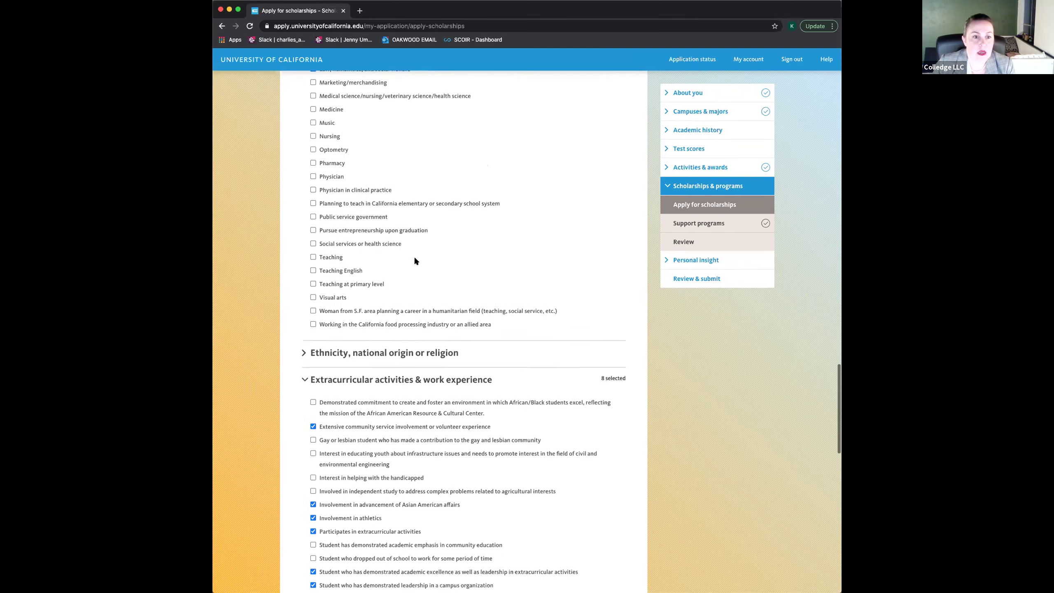
pyautogui.scroll(-7, 414, 258)
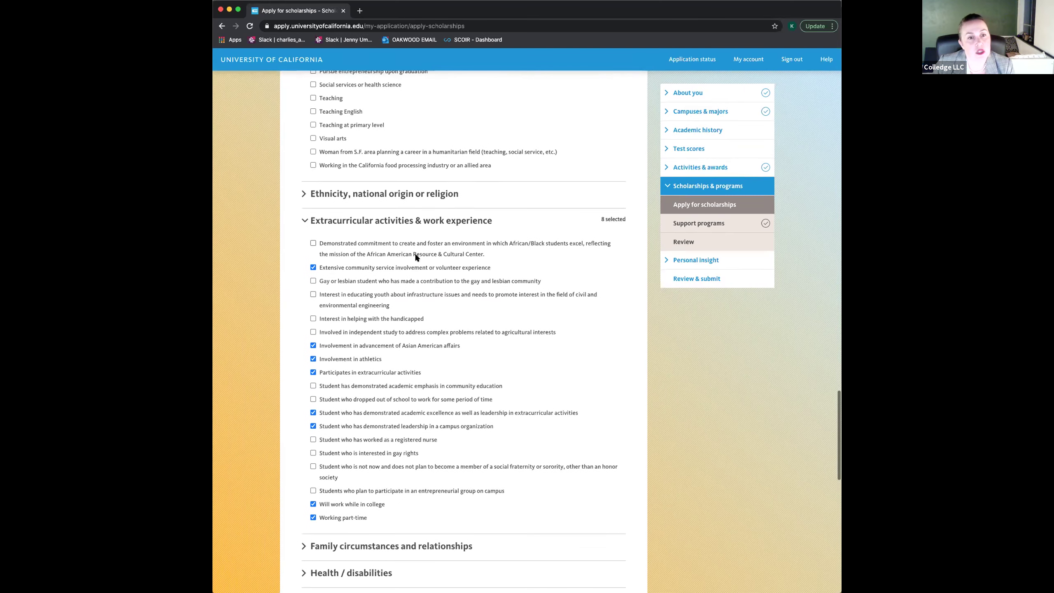
pyautogui.scroll(-6, 416, 257)
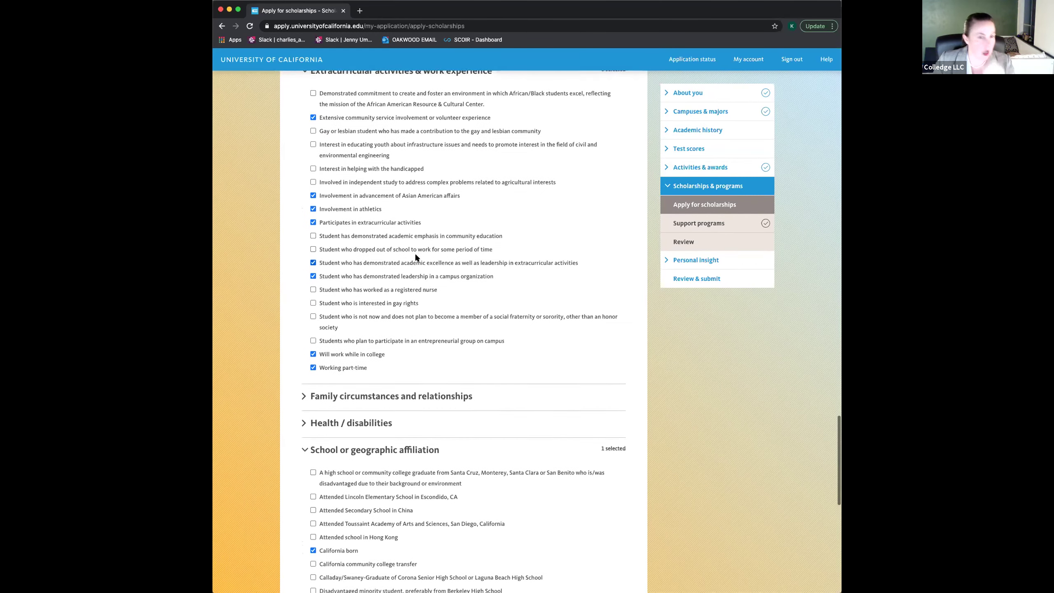
pyautogui.scroll(-11, 415, 255)
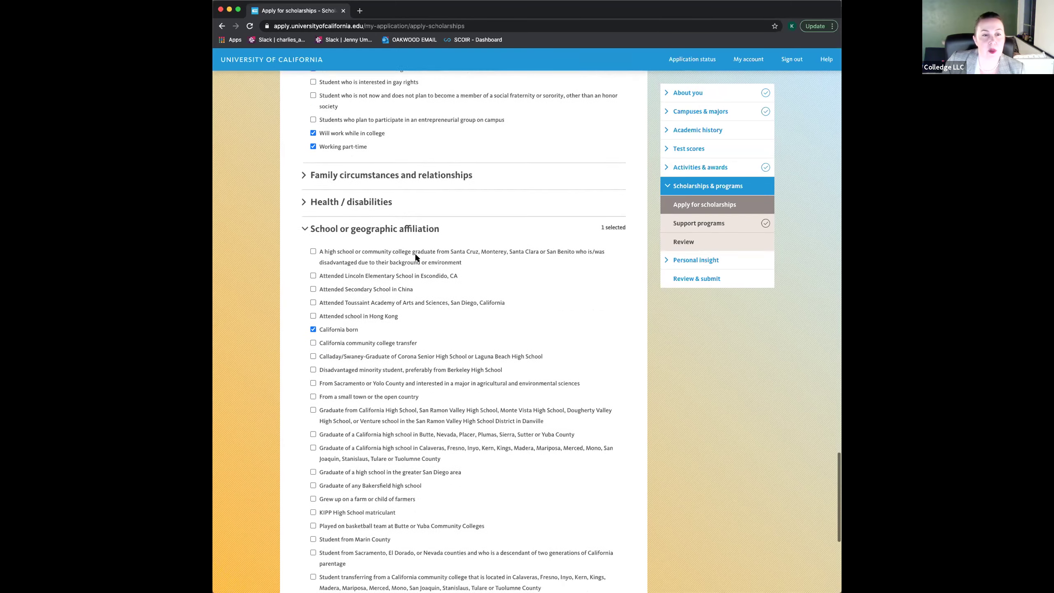
pyautogui.scroll(2, 416, 252)
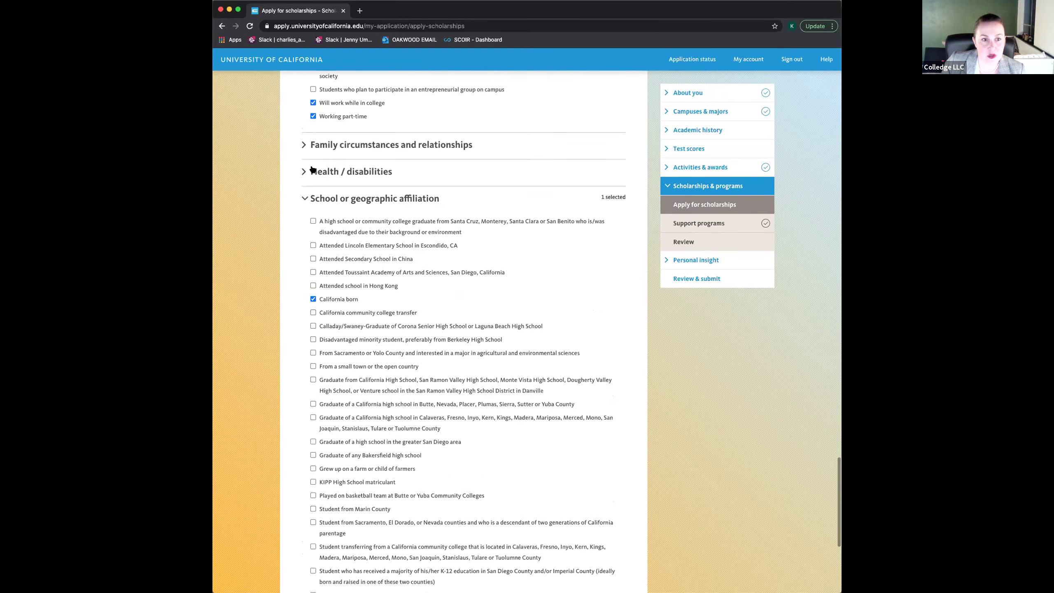
# Check the Family circumstances and School or geographic affiliation options, and save the scholarship selections to continue to Support programs.
pyautogui.click(304, 145)
pyautogui.scroll(-5, 343, 229)
pyautogui.scroll(-14, 343, 230)
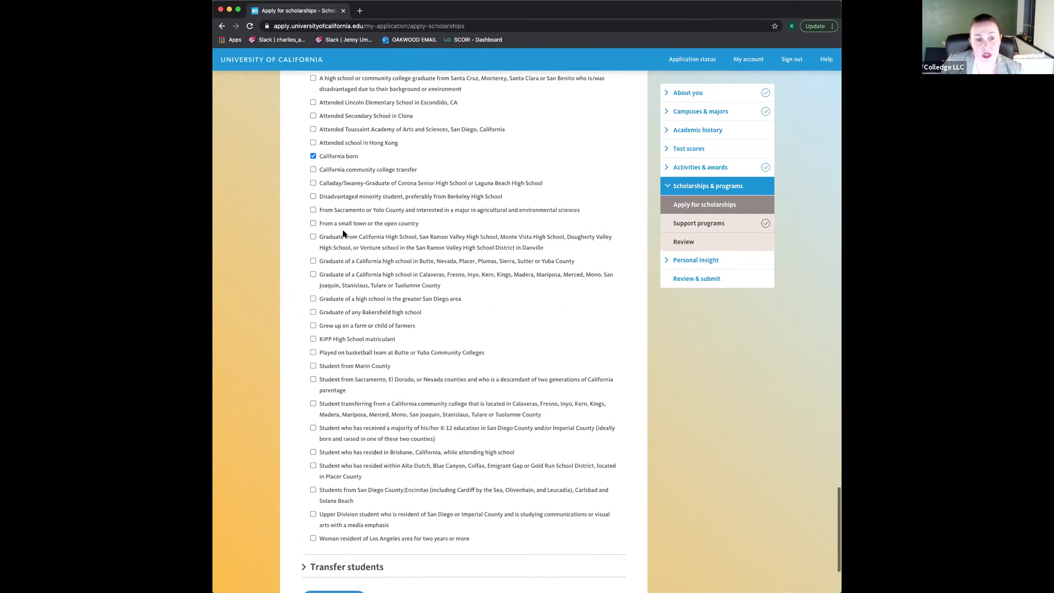
pyautogui.scroll(-1, 343, 233)
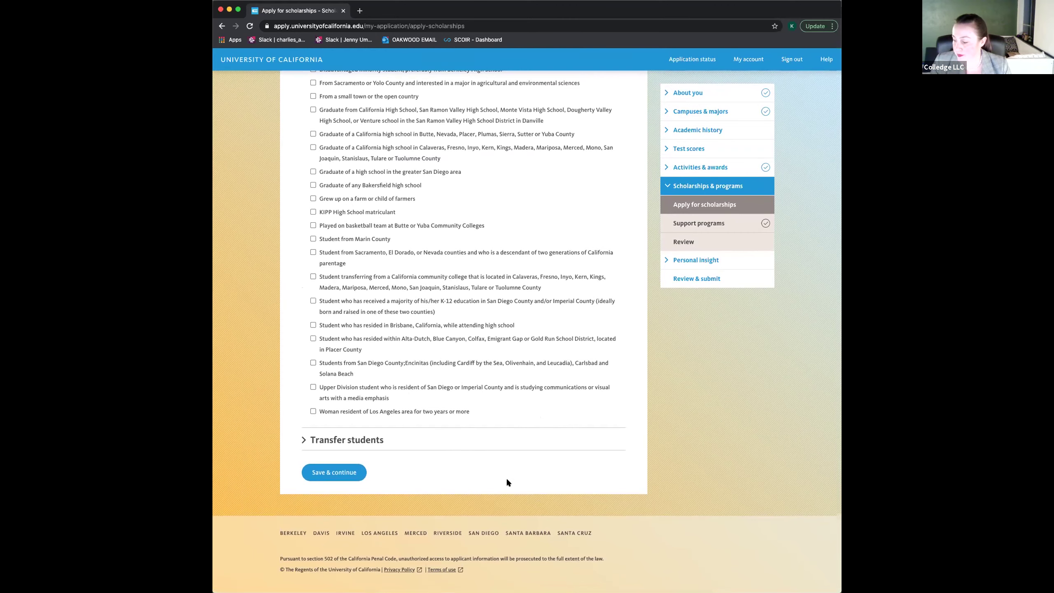
pyautogui.click(334, 473)
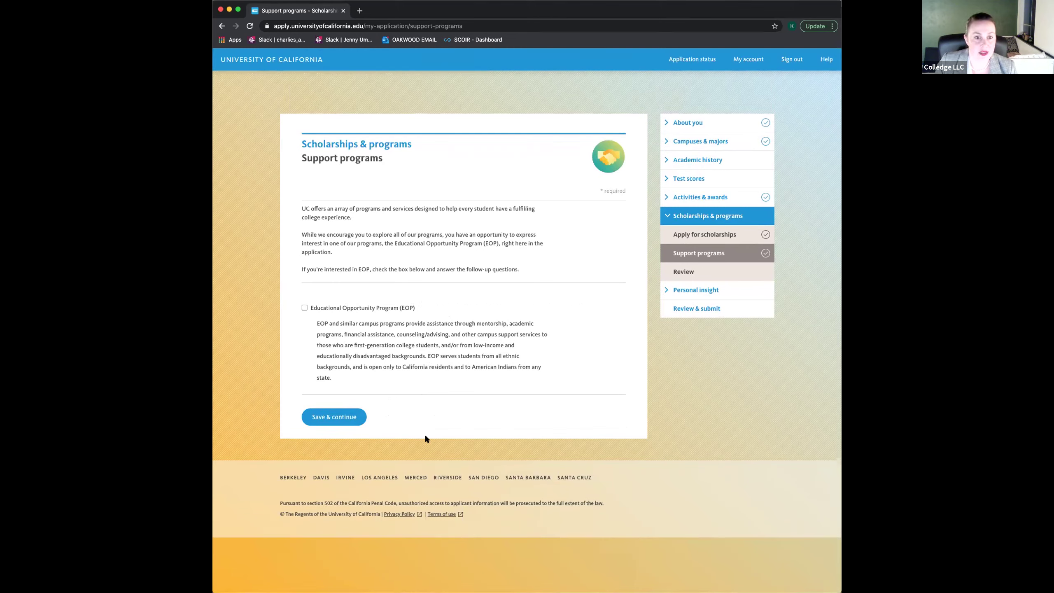
# Save Support programs without selecting EOP, and review the Scholarships & programs summary before continuing to Personal insight.
pyautogui.click(334, 416)
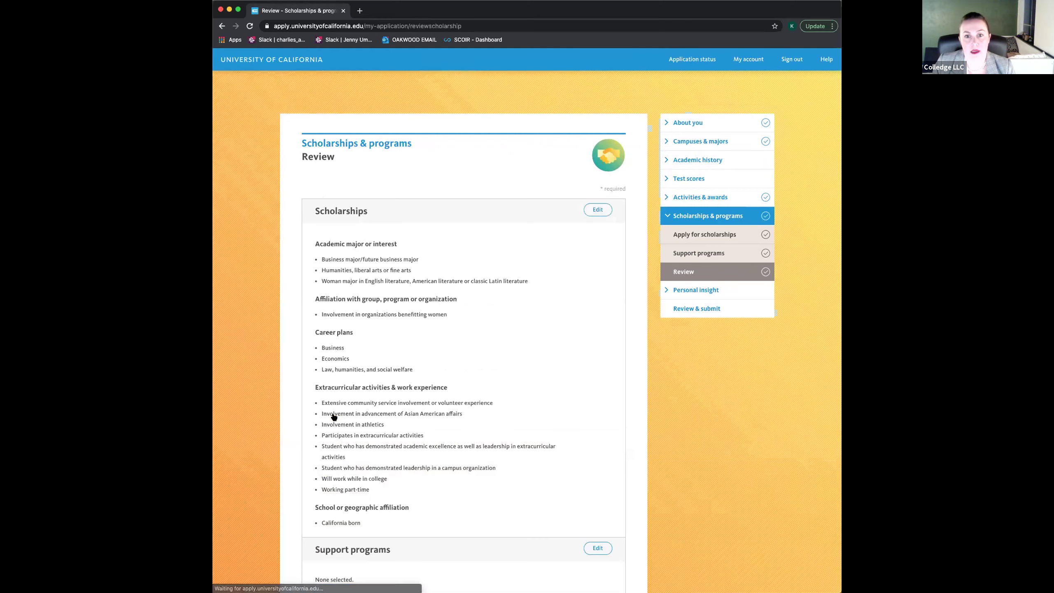
pyautogui.scroll(-5, 417, 449)
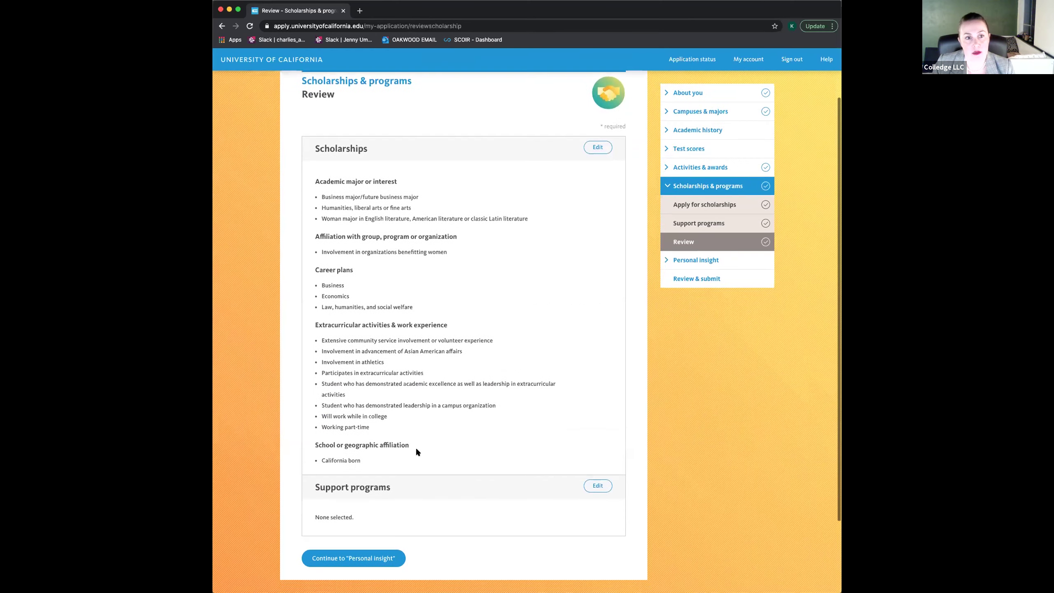
pyautogui.scroll(2, 416, 452)
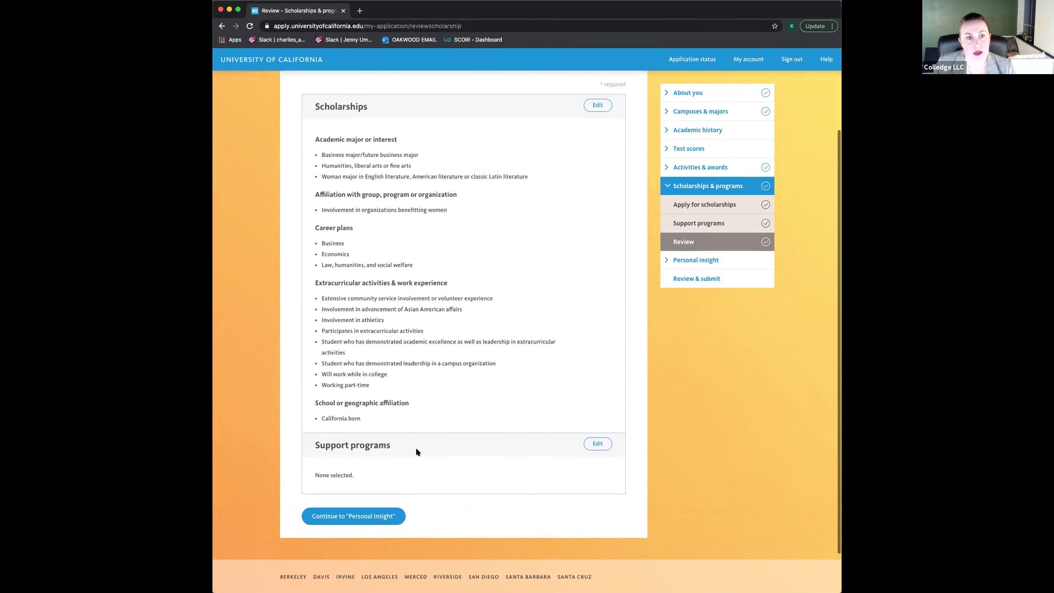
pyautogui.click(374, 511)
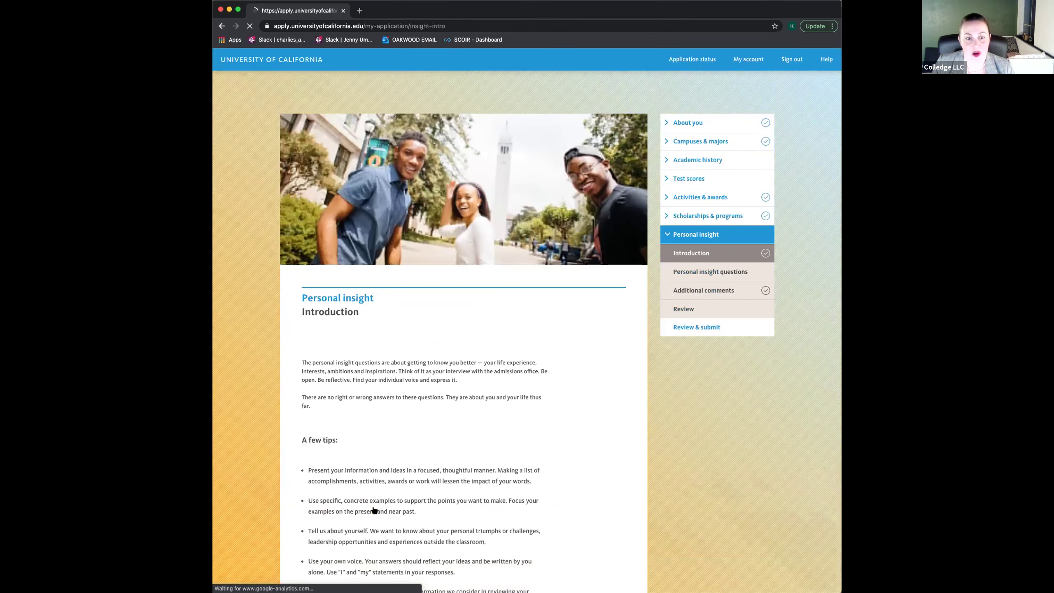
# Read the Personal insight introduction and its tips, and continue to the personal insight questions.
pyautogui.scroll(-5, 455, 394)
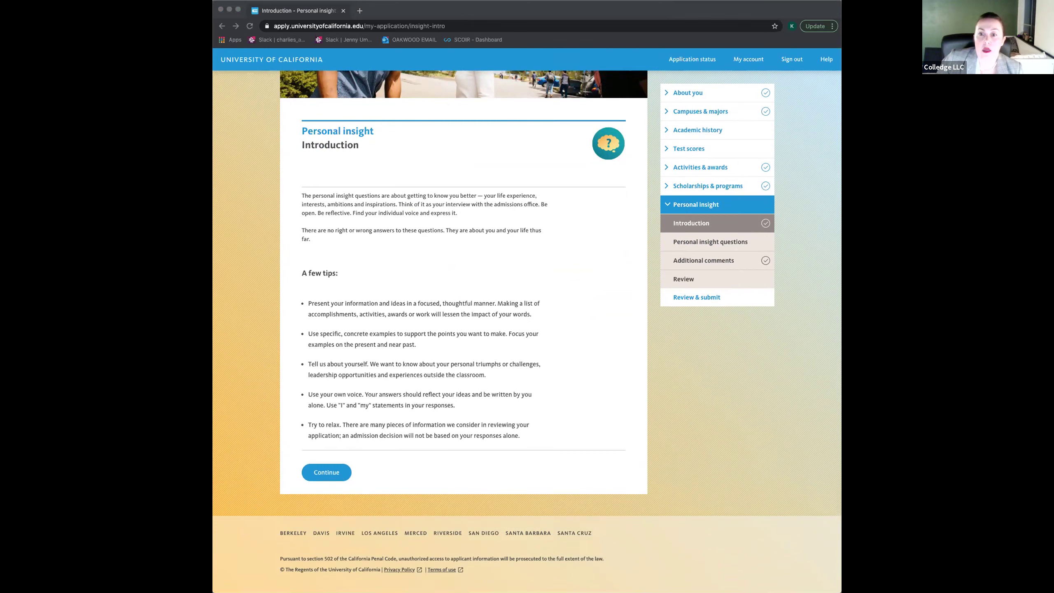
pyautogui.click(547, 377)
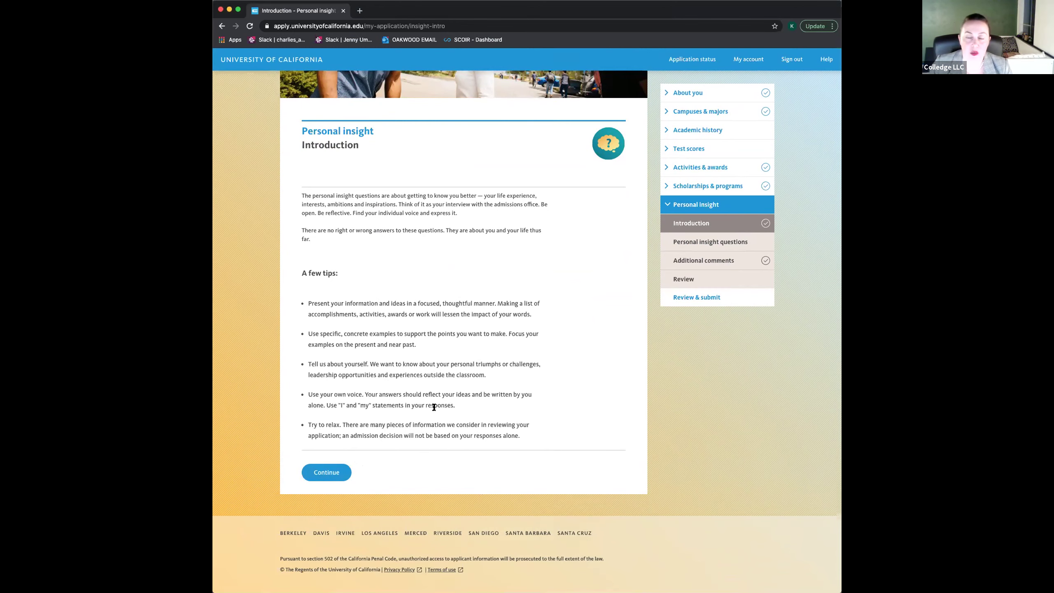
pyautogui.click(326, 473)
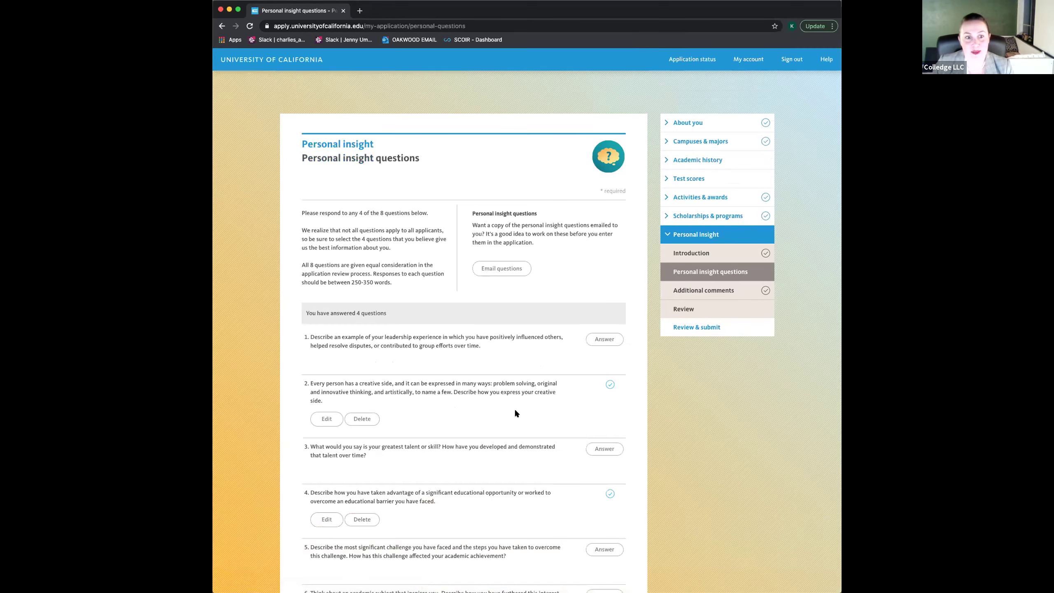
# Look over the eight personal insight questions, and continue through the blank Additional comments page to the section's review.
pyautogui.scroll(-2, 515, 413)
pyautogui.scroll(-5, 514, 412)
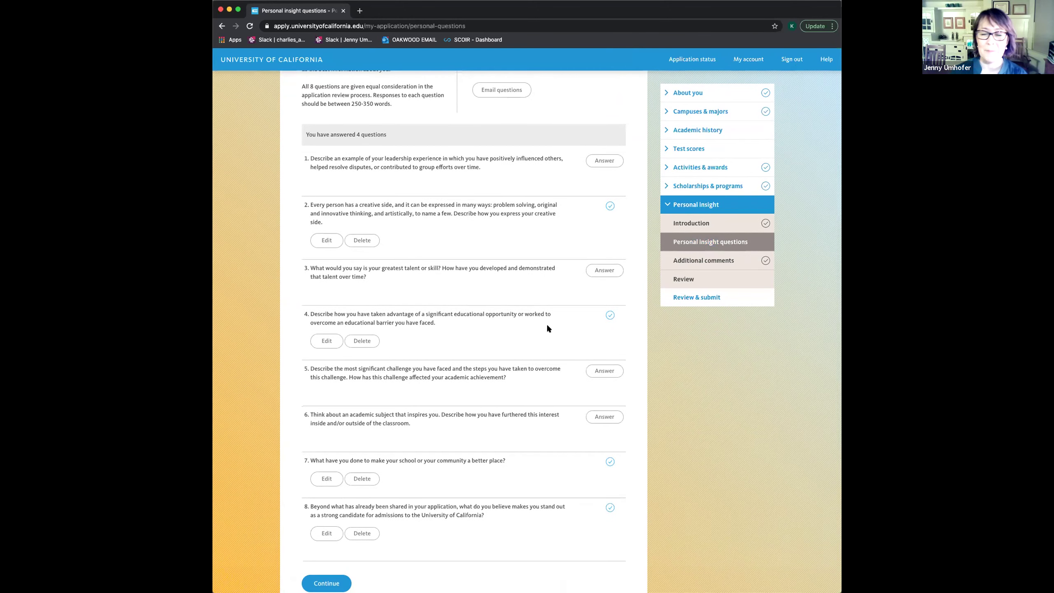
pyautogui.scroll(-3, 565, 415)
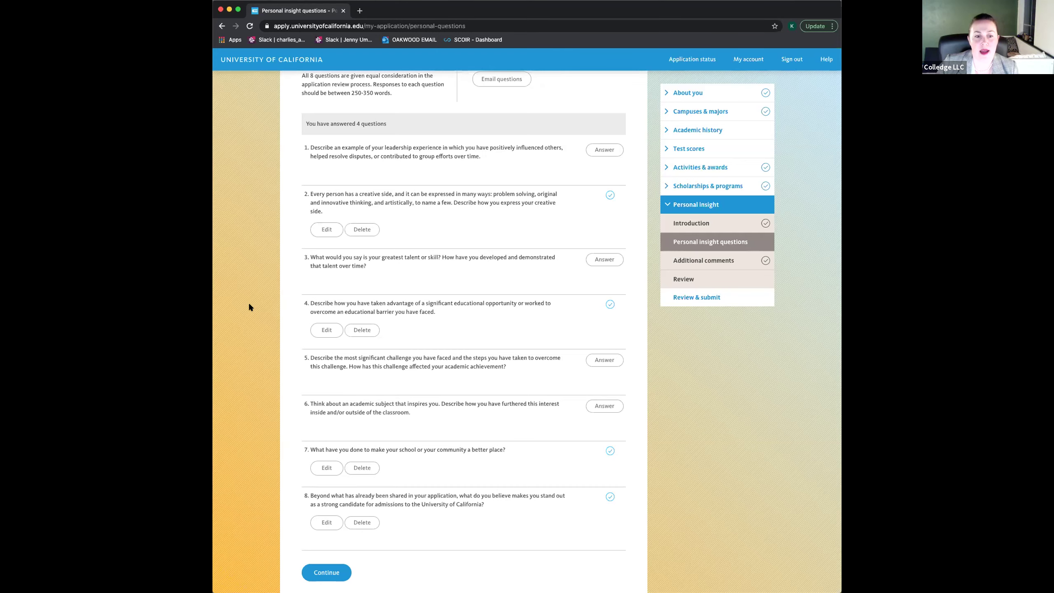
pyautogui.scroll(-5, 250, 305)
pyautogui.scroll(-1, 249, 305)
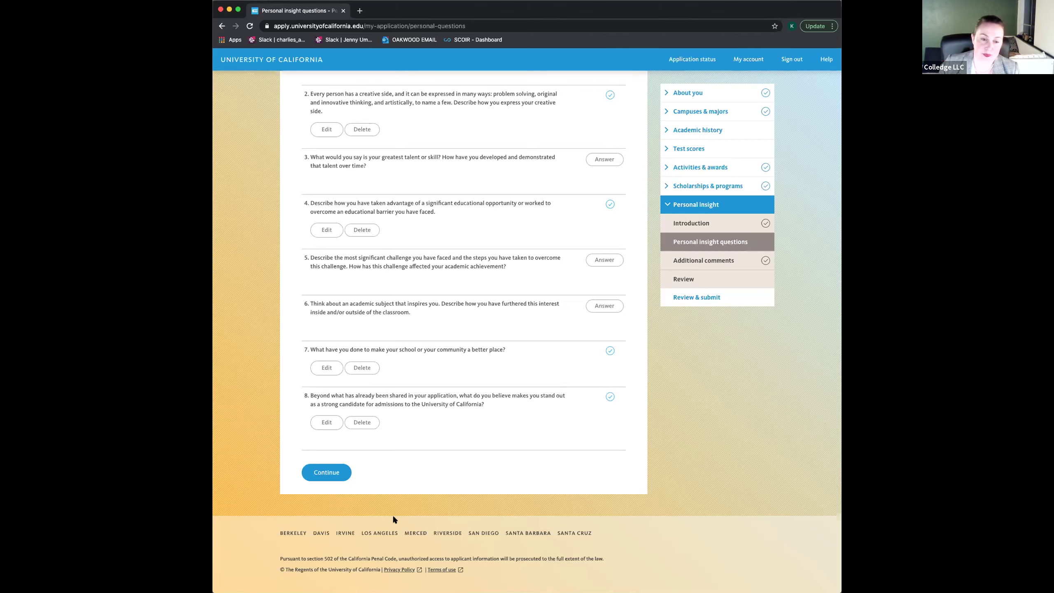
pyautogui.click(325, 473)
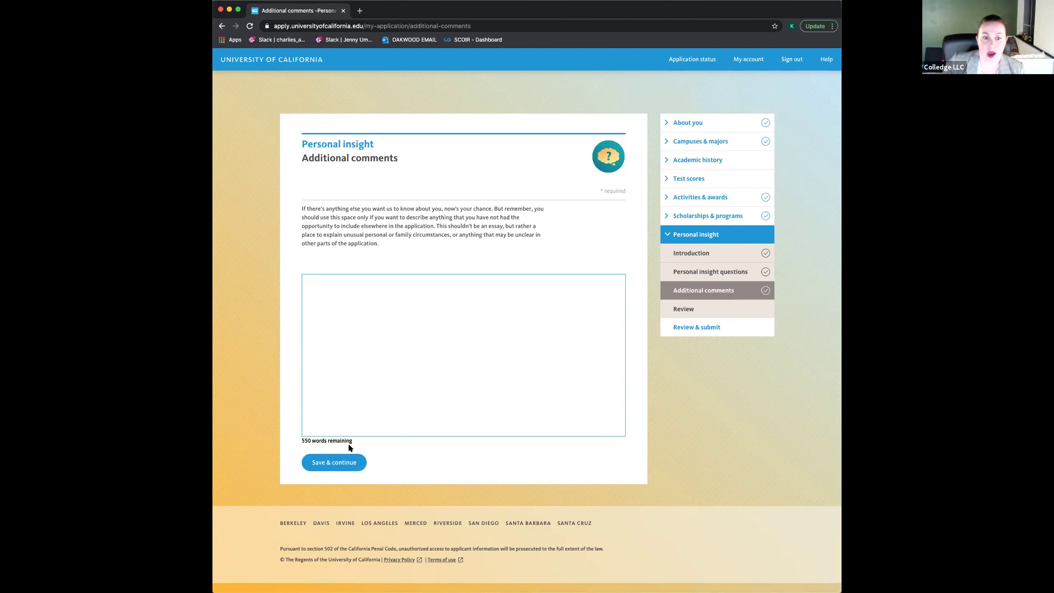
pyautogui.click(335, 472)
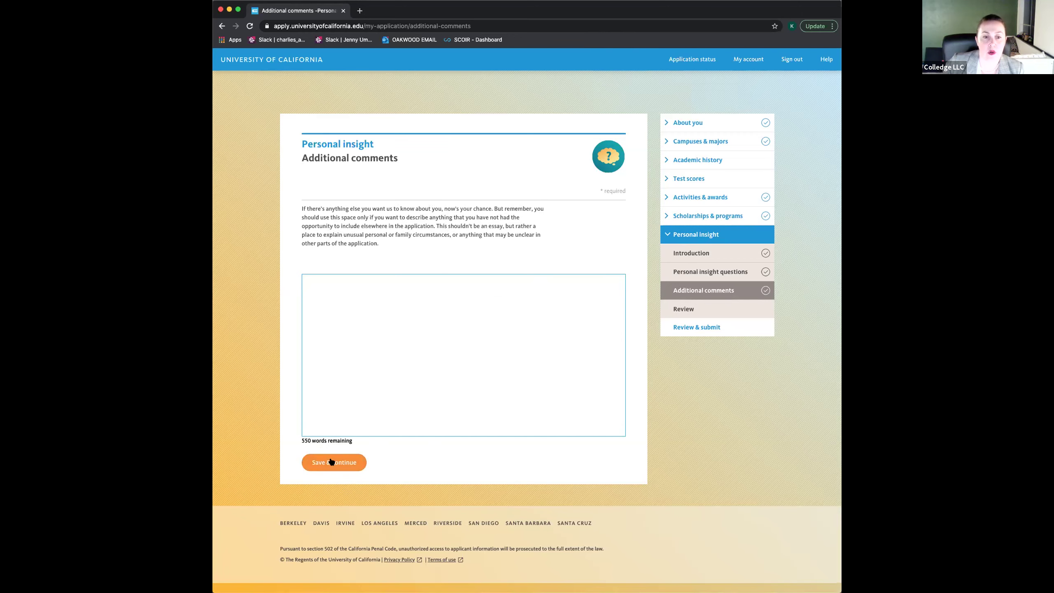
# Review the full written responses to the personal insight questions and the additional comments, and continue to Review & submit.
pyautogui.scroll(-5, 413, 466)
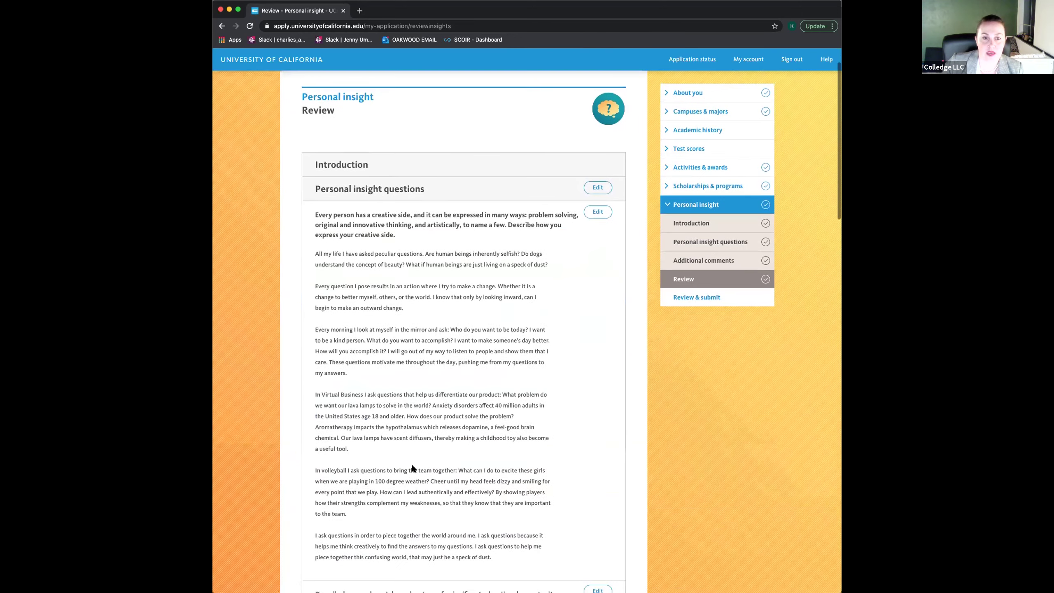
pyautogui.scroll(-5, 412, 467)
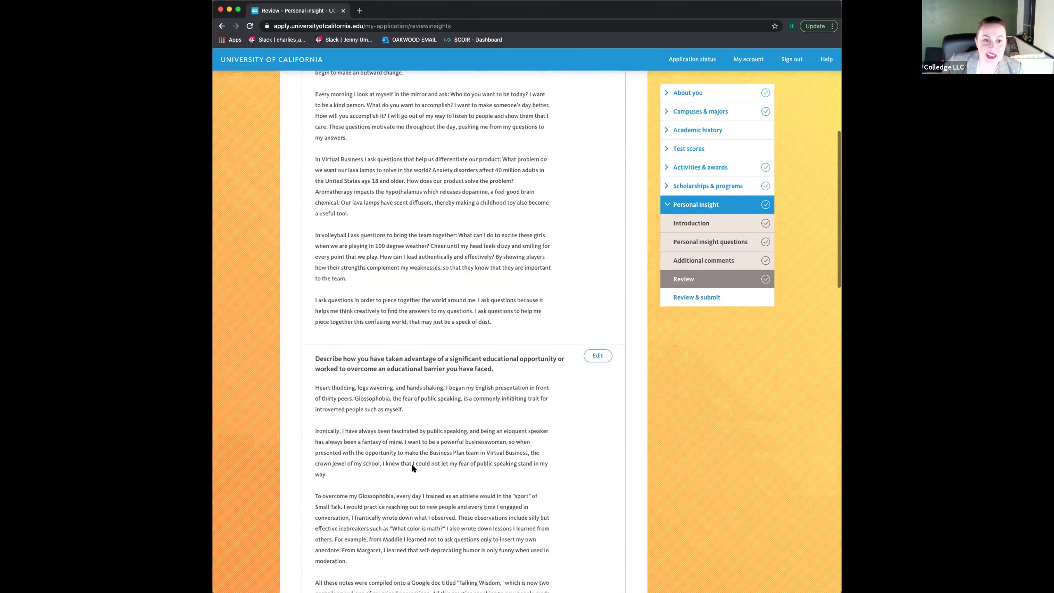
pyautogui.scroll(-4, 413, 466)
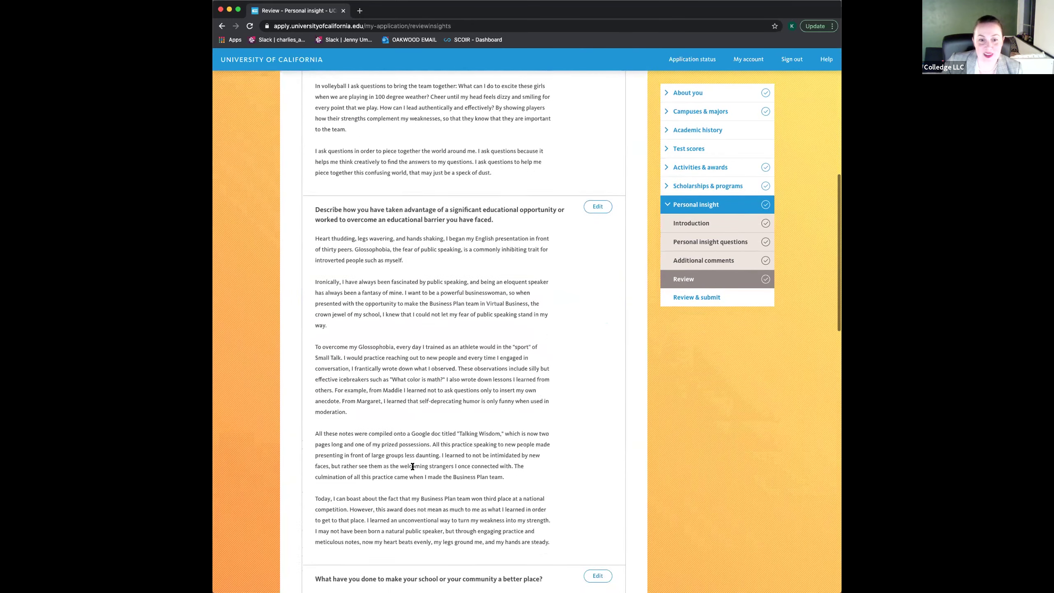
pyautogui.scroll(-6, 413, 467)
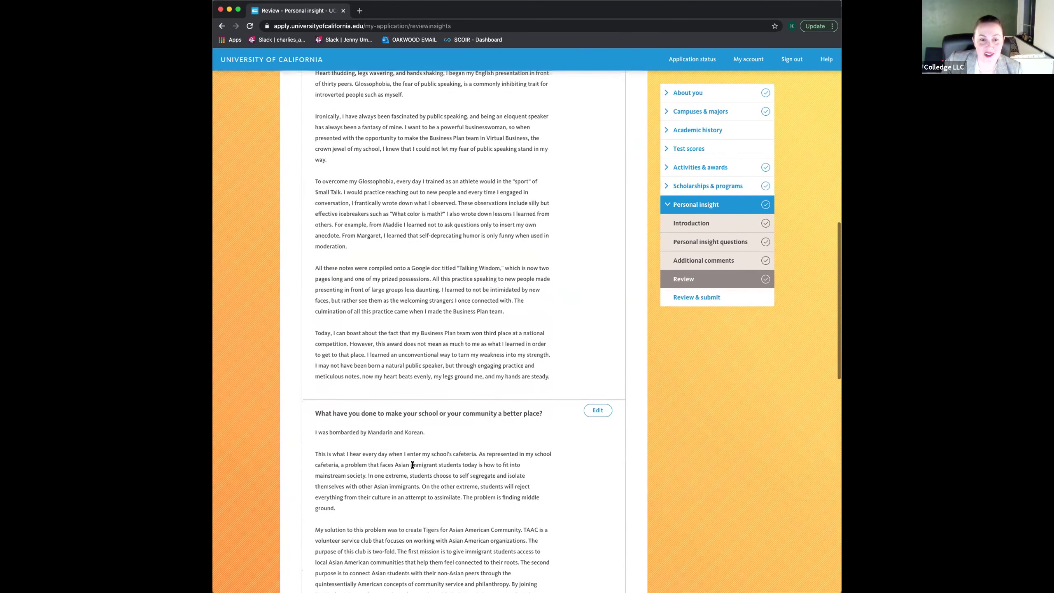
pyautogui.scroll(-5, 413, 466)
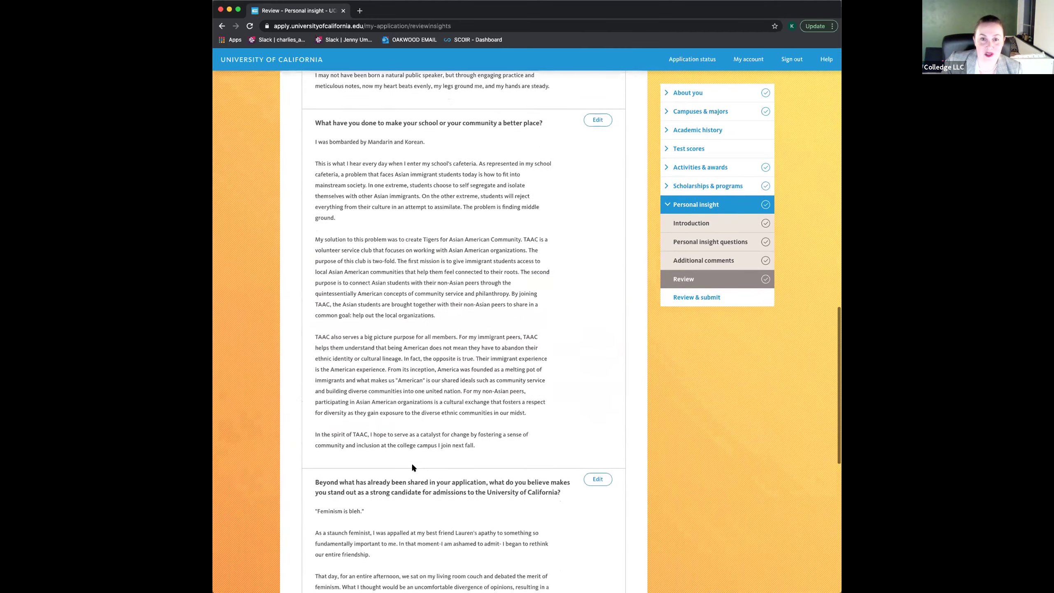
pyautogui.scroll(-6, 413, 464)
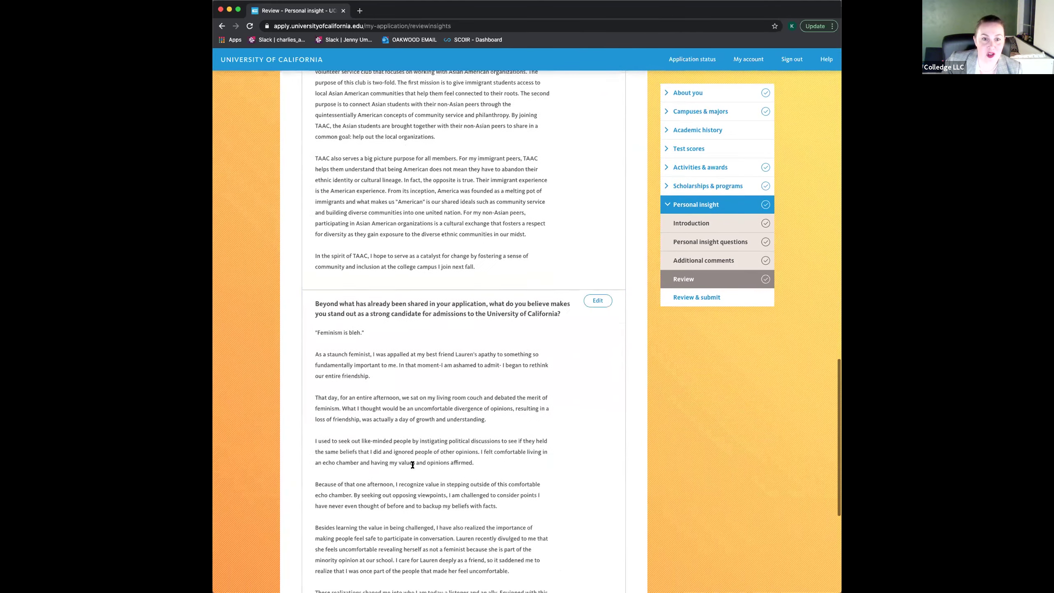
pyautogui.scroll(-2, 412, 467)
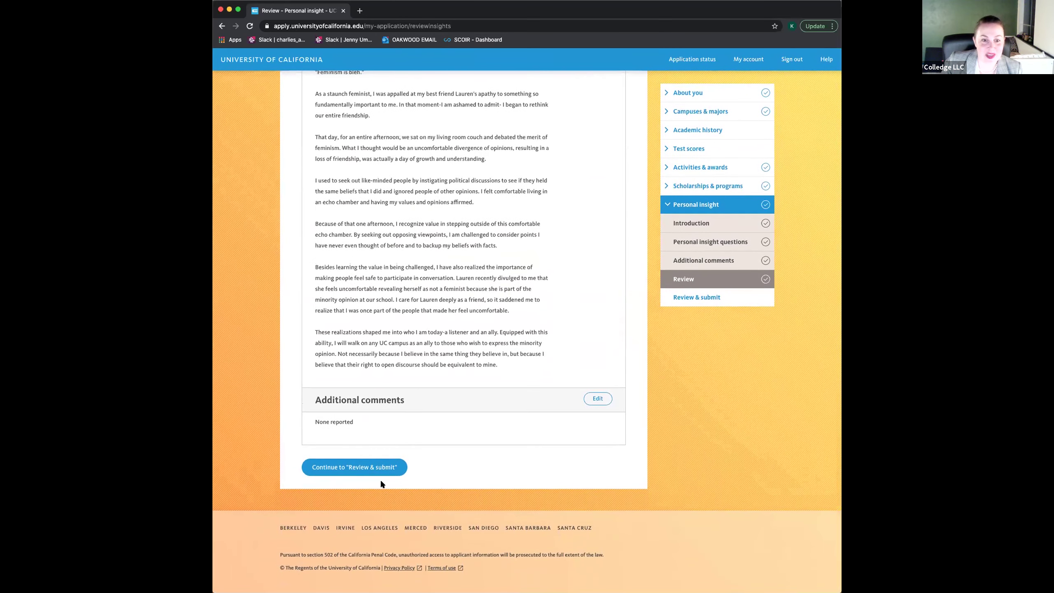
pyautogui.click(345, 466)
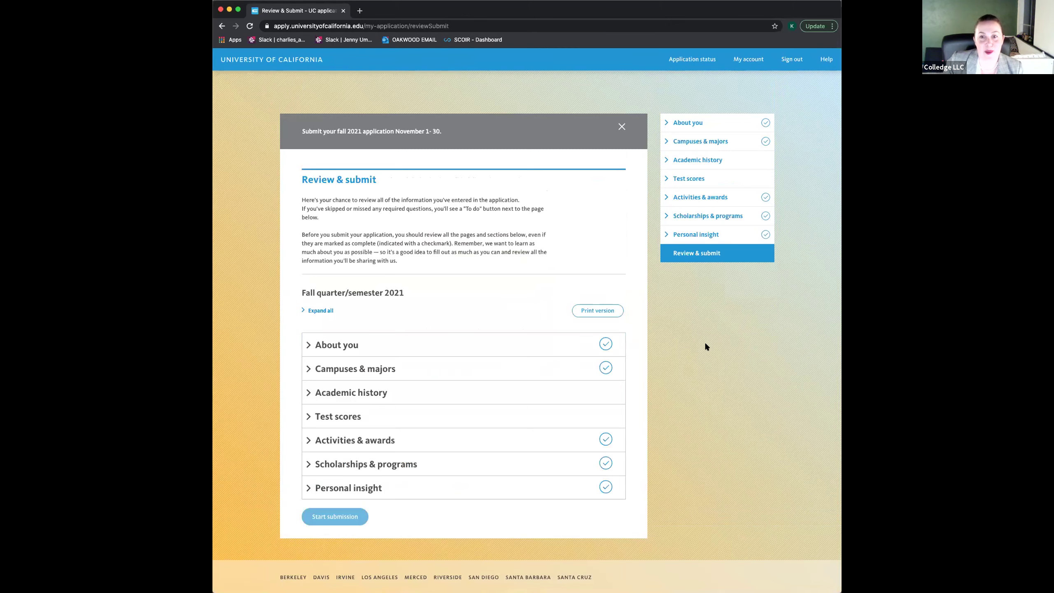
# Open the print version of the application, check the print destinations including Save as PDF, and close it without printing.
pyautogui.click(600, 307)
pyautogui.scroll(-3, 477, 260)
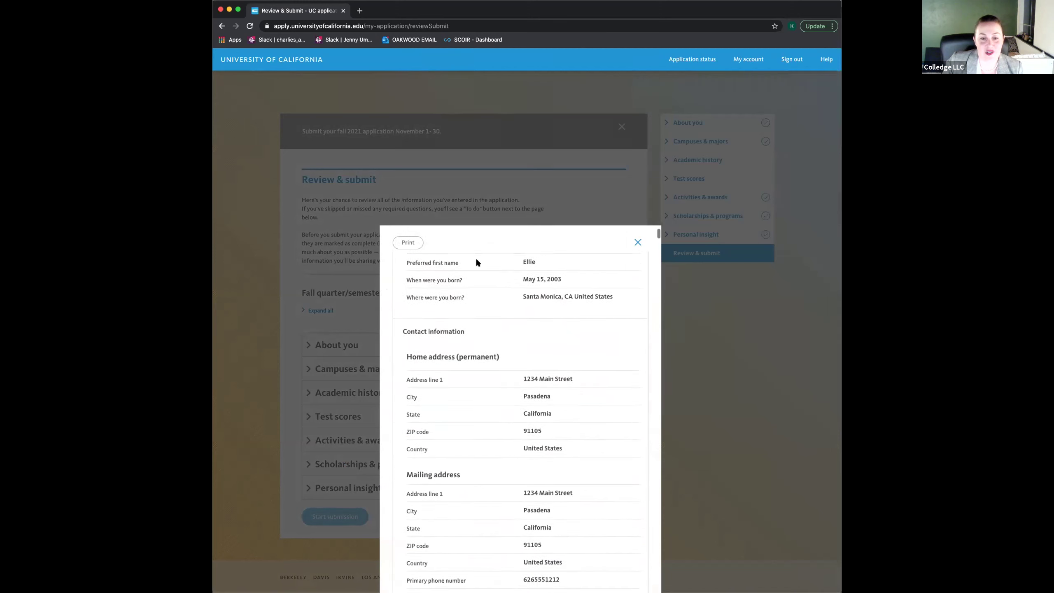
pyautogui.click(403, 243)
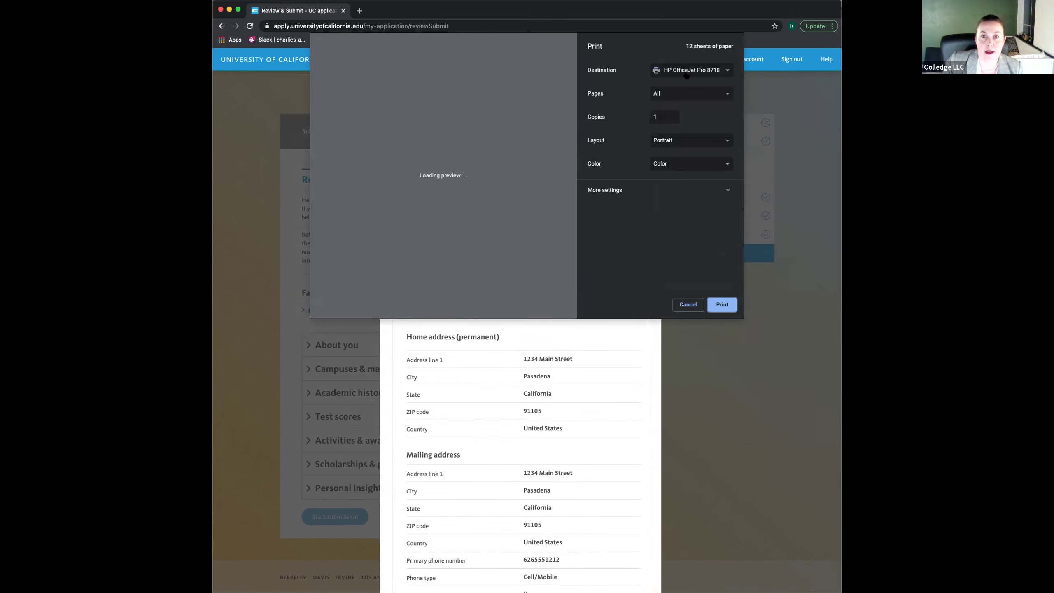
pyautogui.click(723, 71)
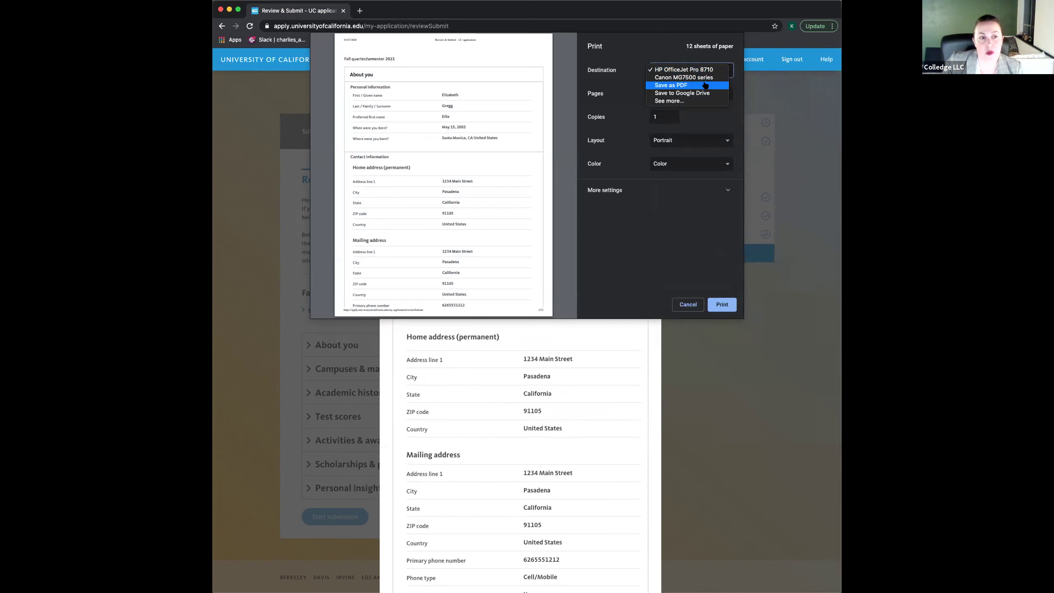
pyautogui.click(684, 306)
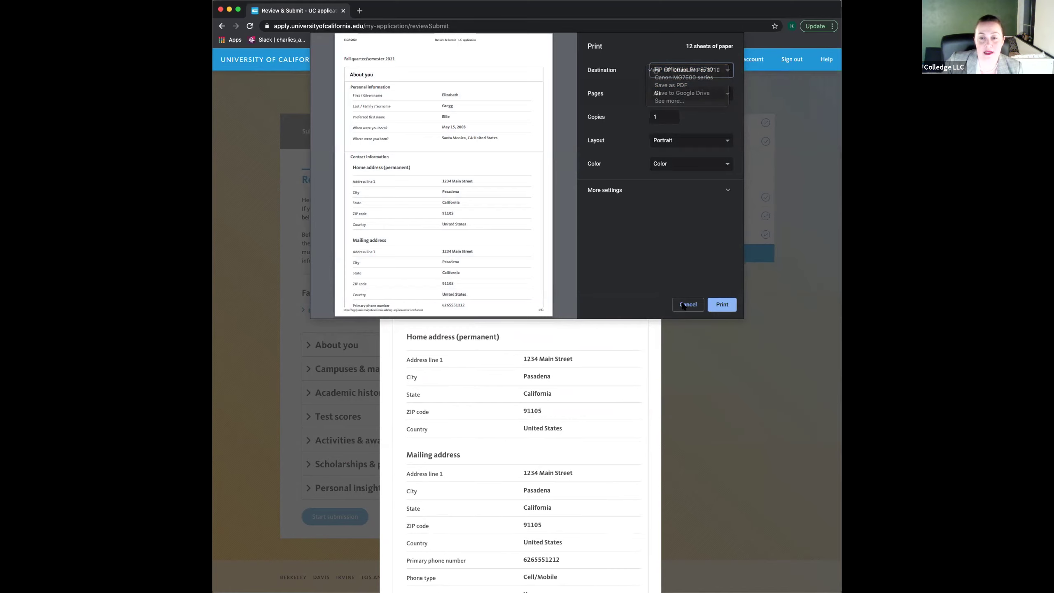
pyautogui.click(685, 305)
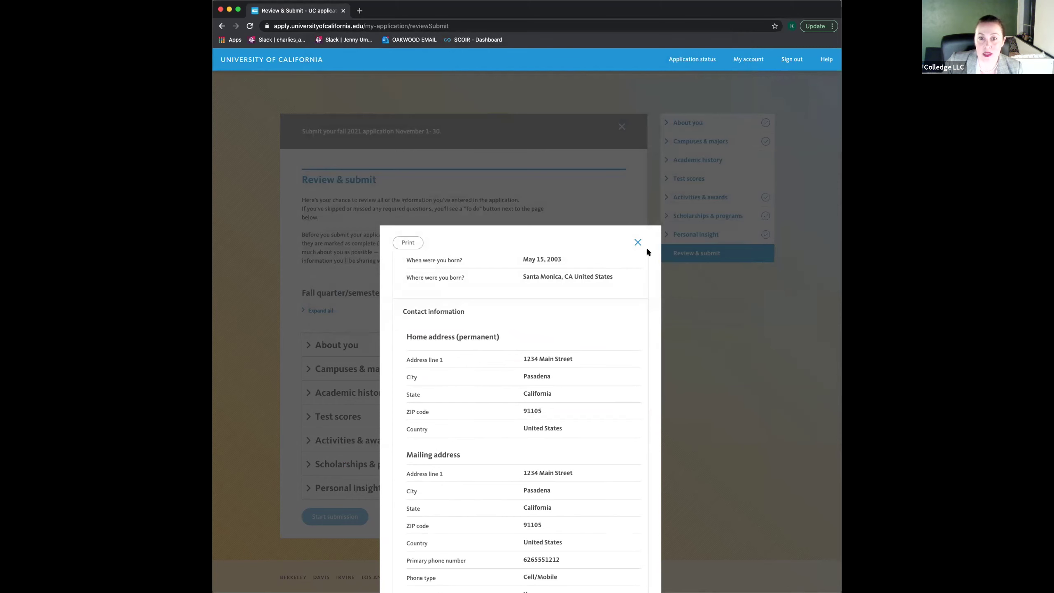
pyautogui.click(636, 241)
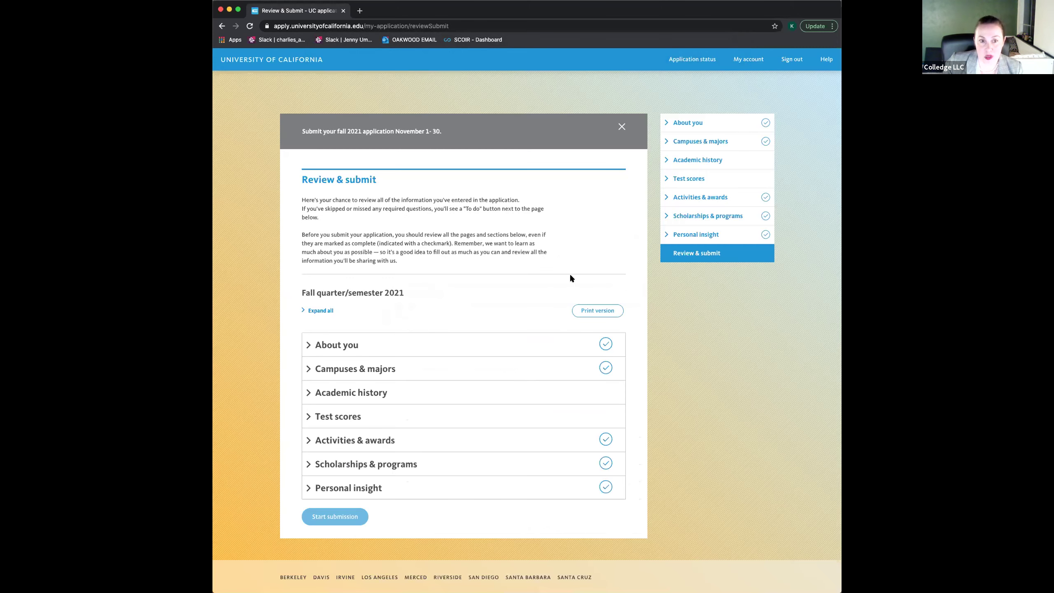